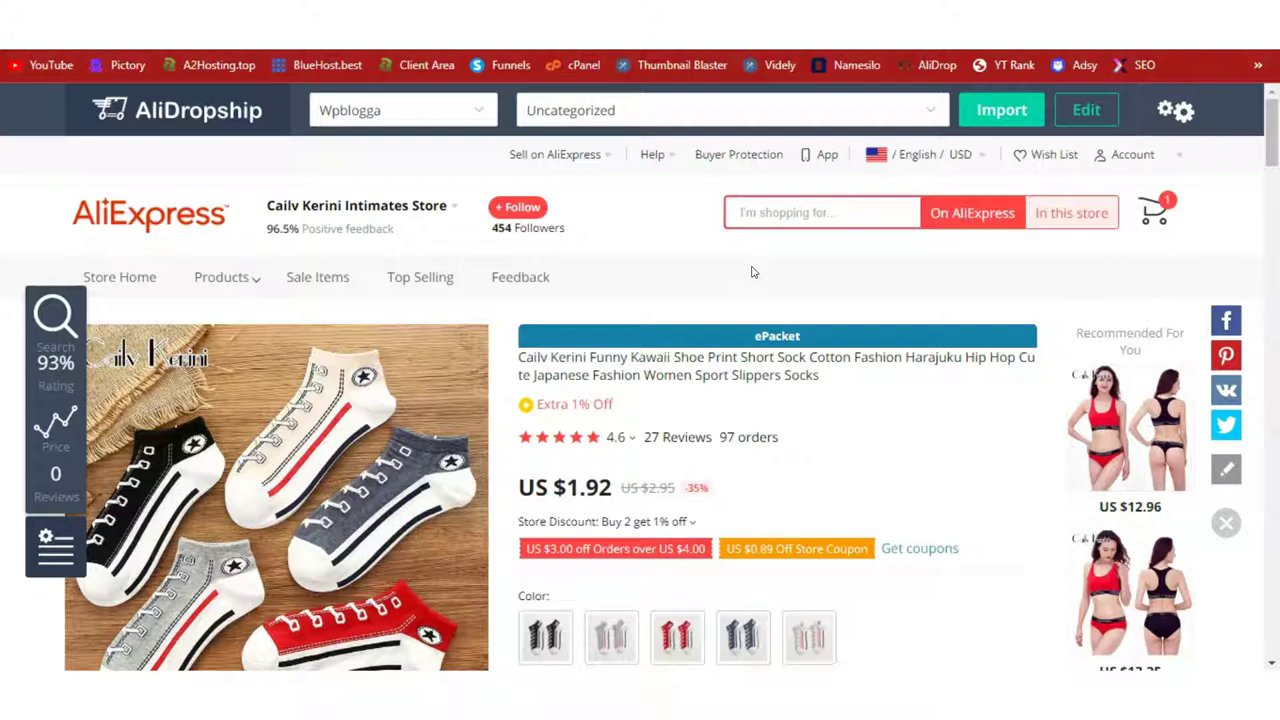
mouse_move(1270, 114)
left_mouse_down()
mouse_move(1273, 141)
mouse_move(1273, 113)
left_mouse_up()
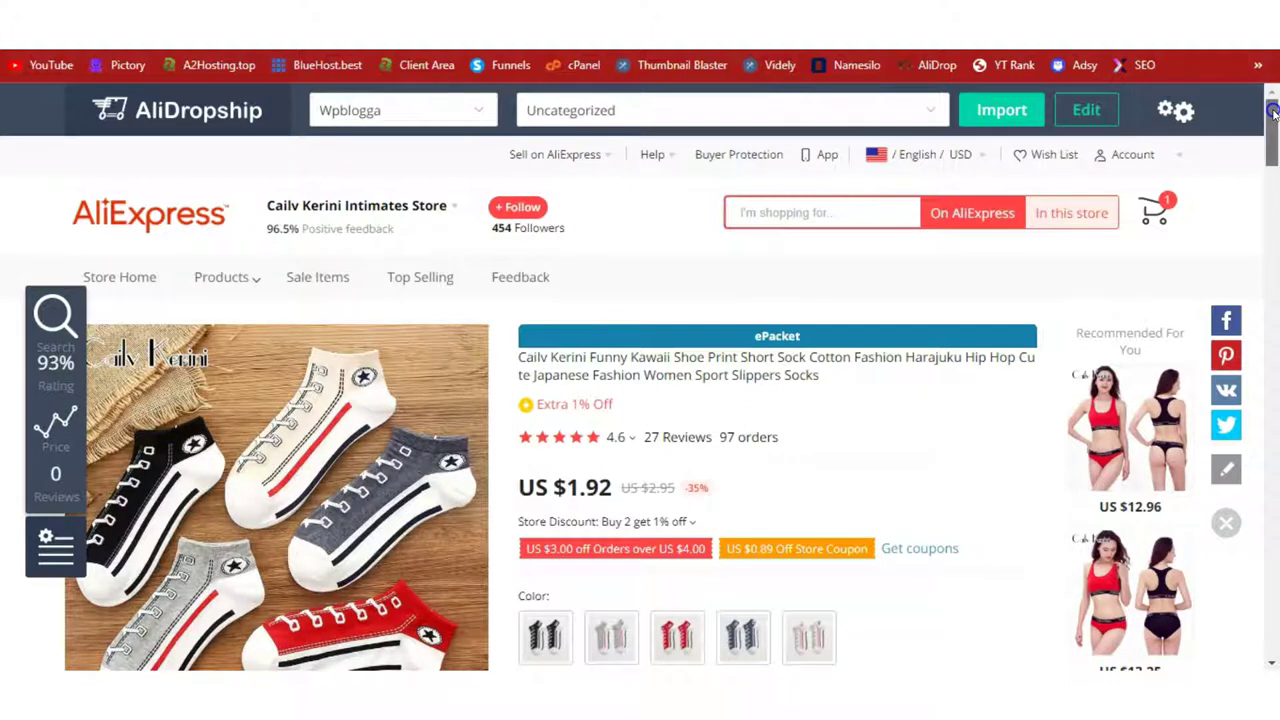
left_click_drag(1273, 113, 1273, 125)
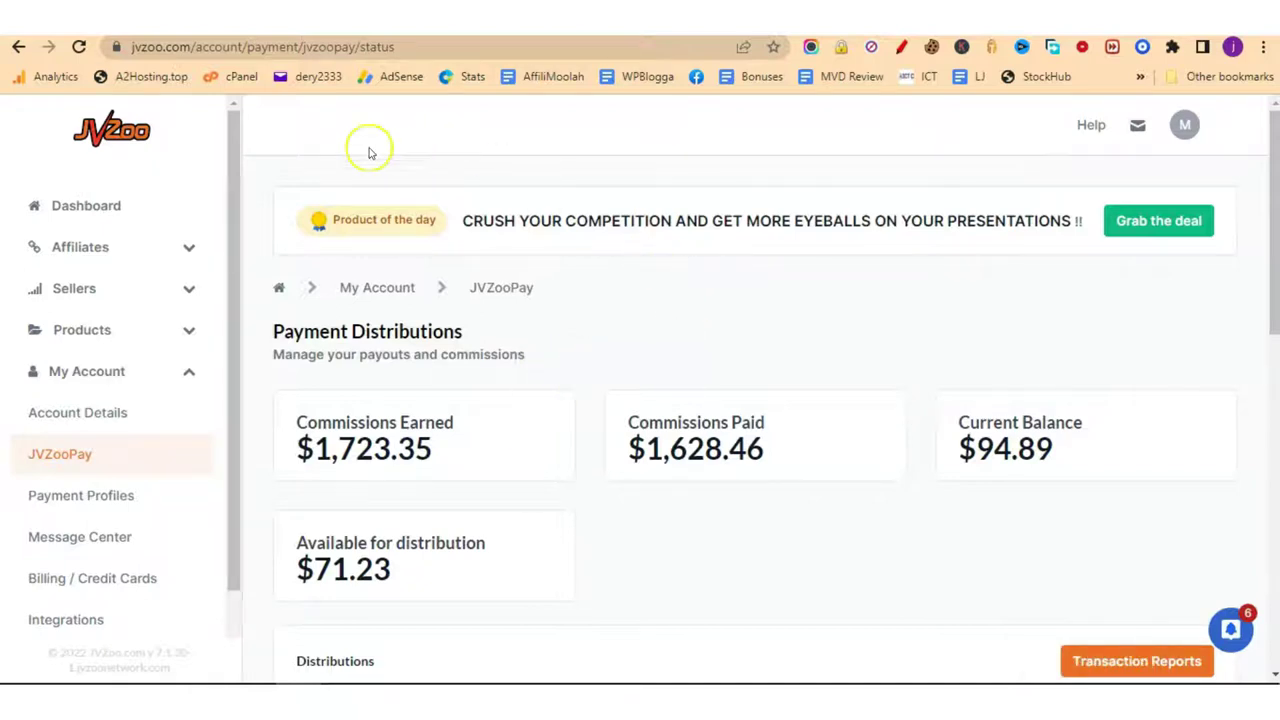
- Refresh the JVZooPay payment distributions and the Warrior+Plus wallet, and view the wallet's earnings summary
left_click(79, 47)
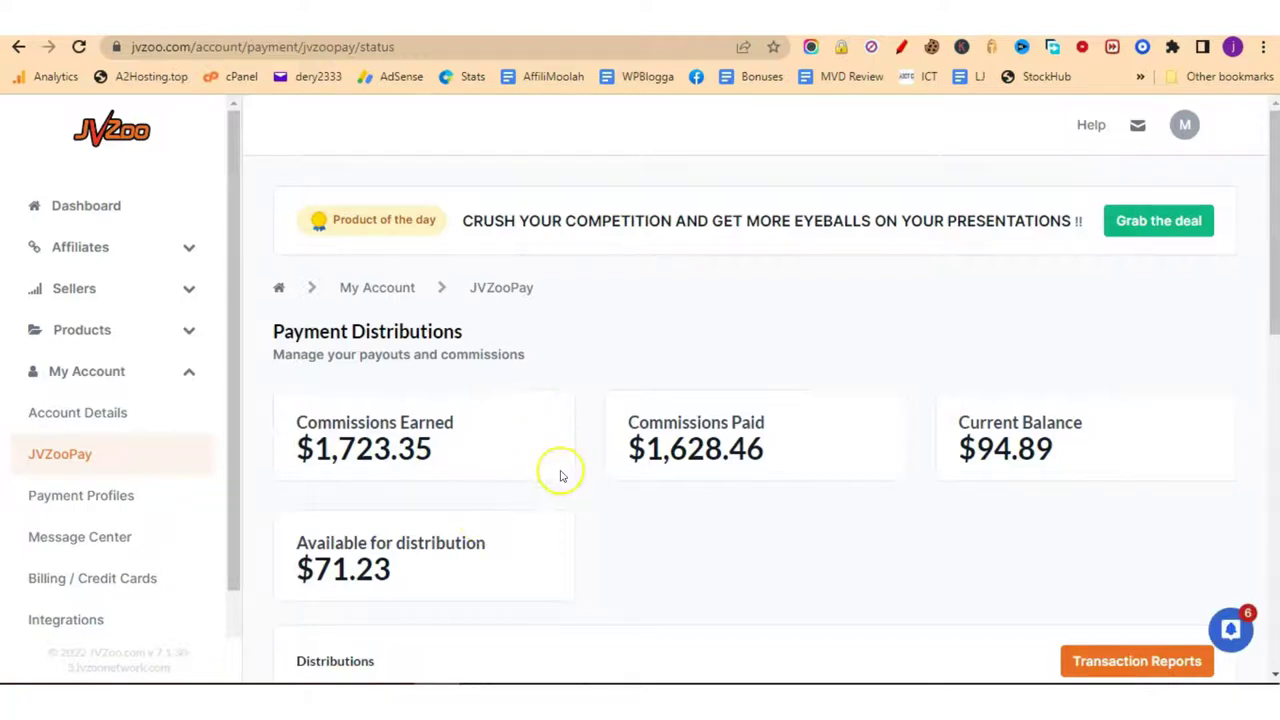
key("ctrl+Tab")
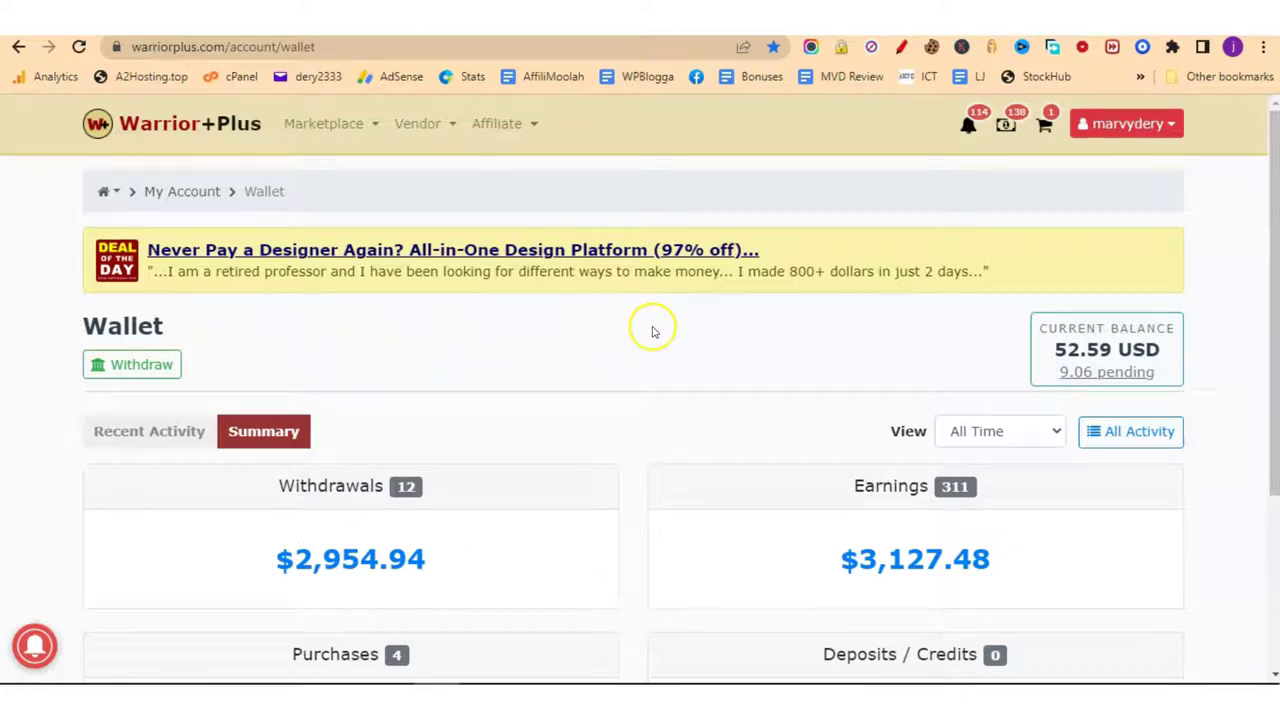
left_click(79, 47)
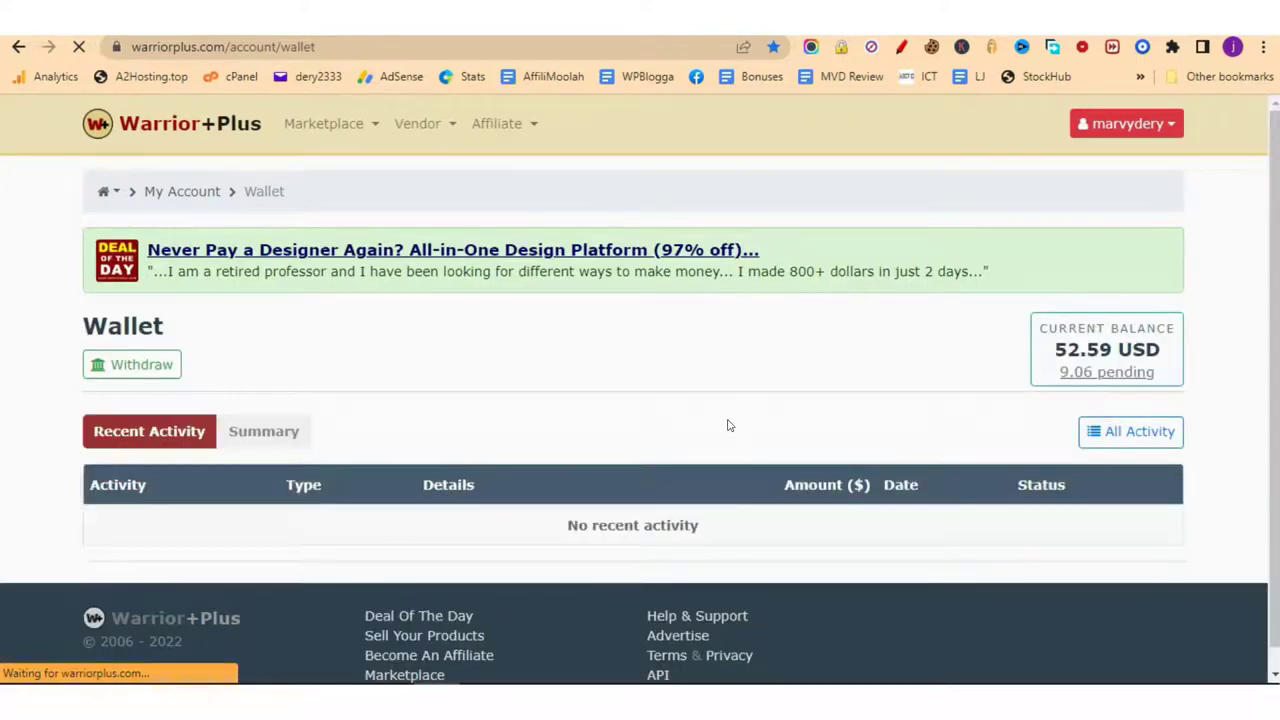
left_click(292, 433)
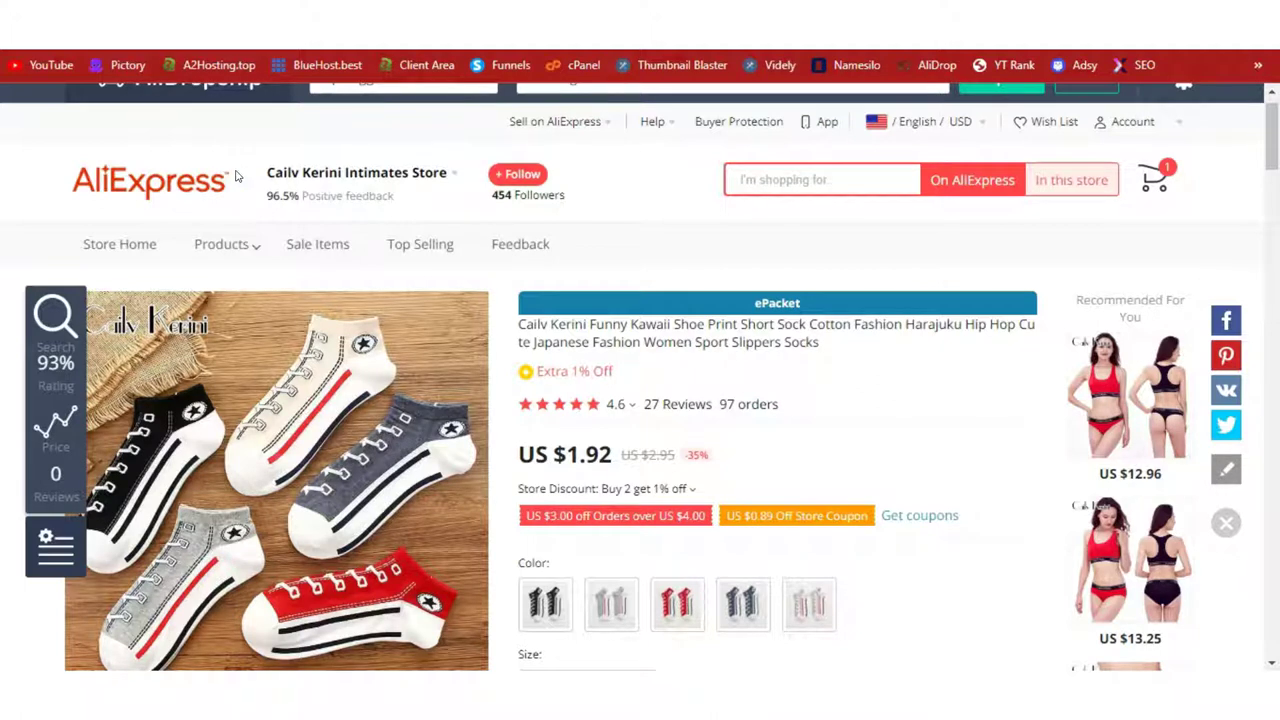
- Review the AliDropship profit calculator's supplier price, margin and monthly sales settings
left_click(185, 25)
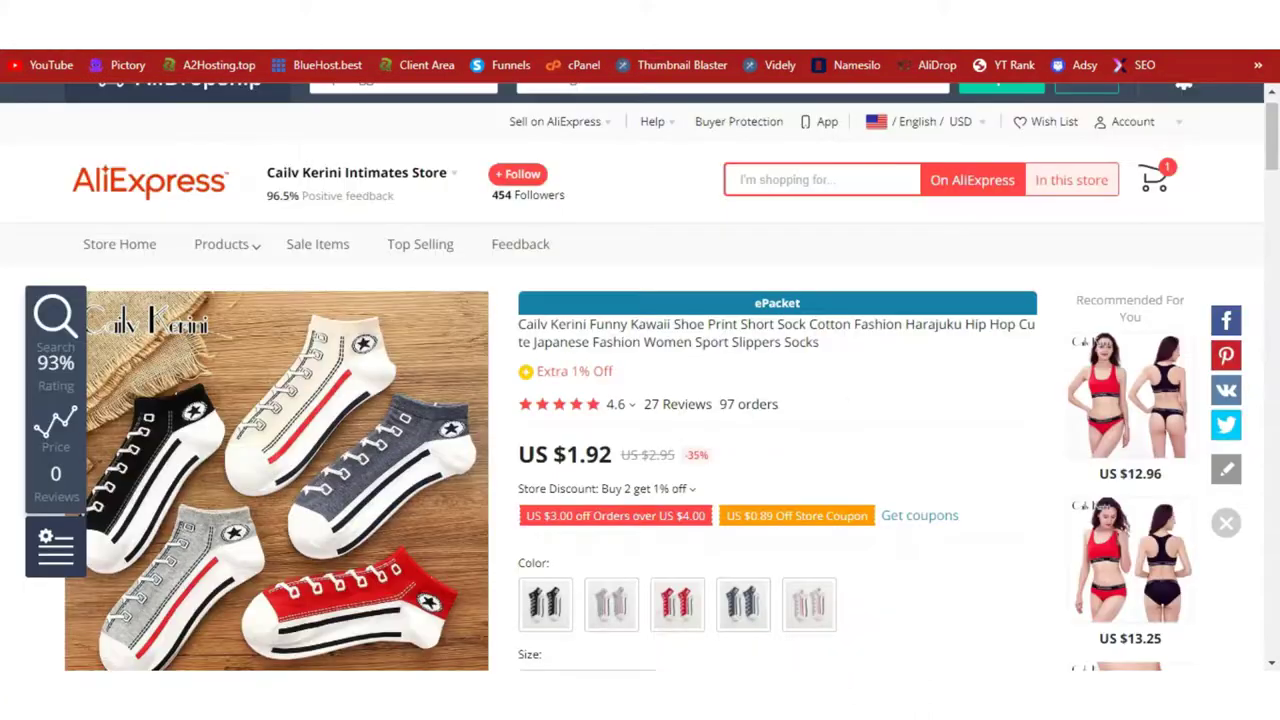
mouse_move(428, 186)
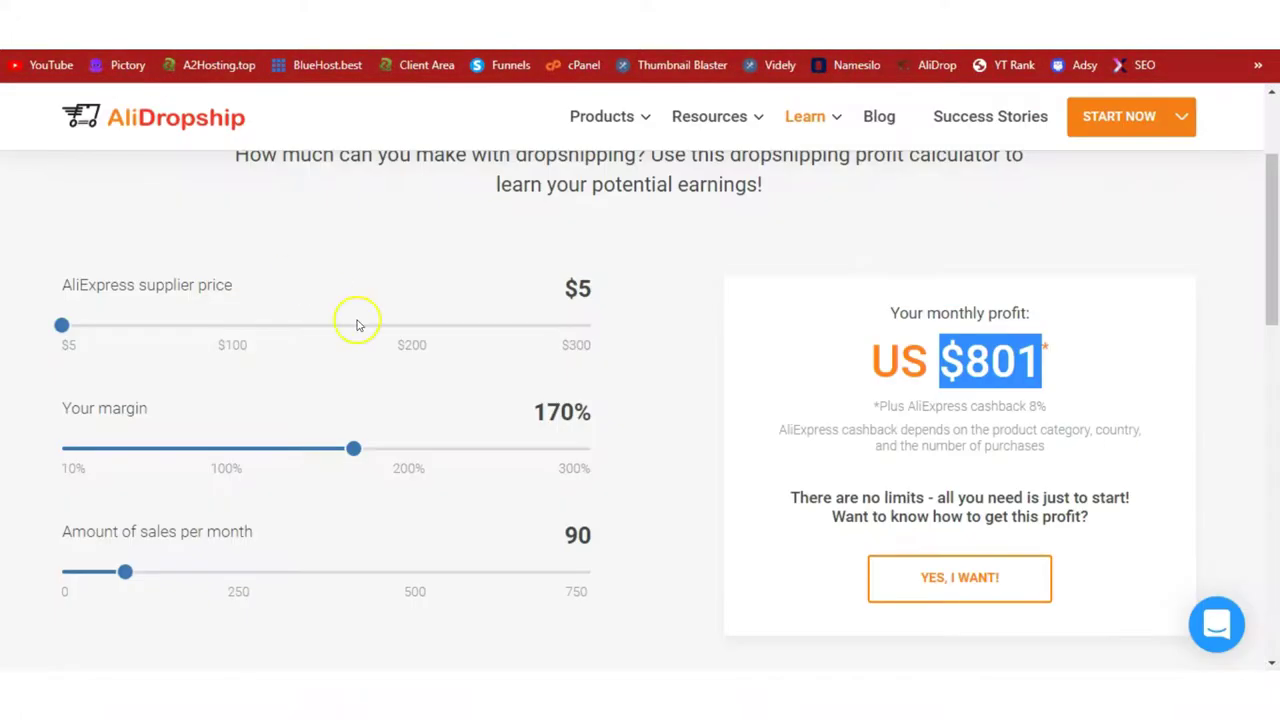
left_click(666, 241)
left_click_drag(1271, 194, 1270, 220)
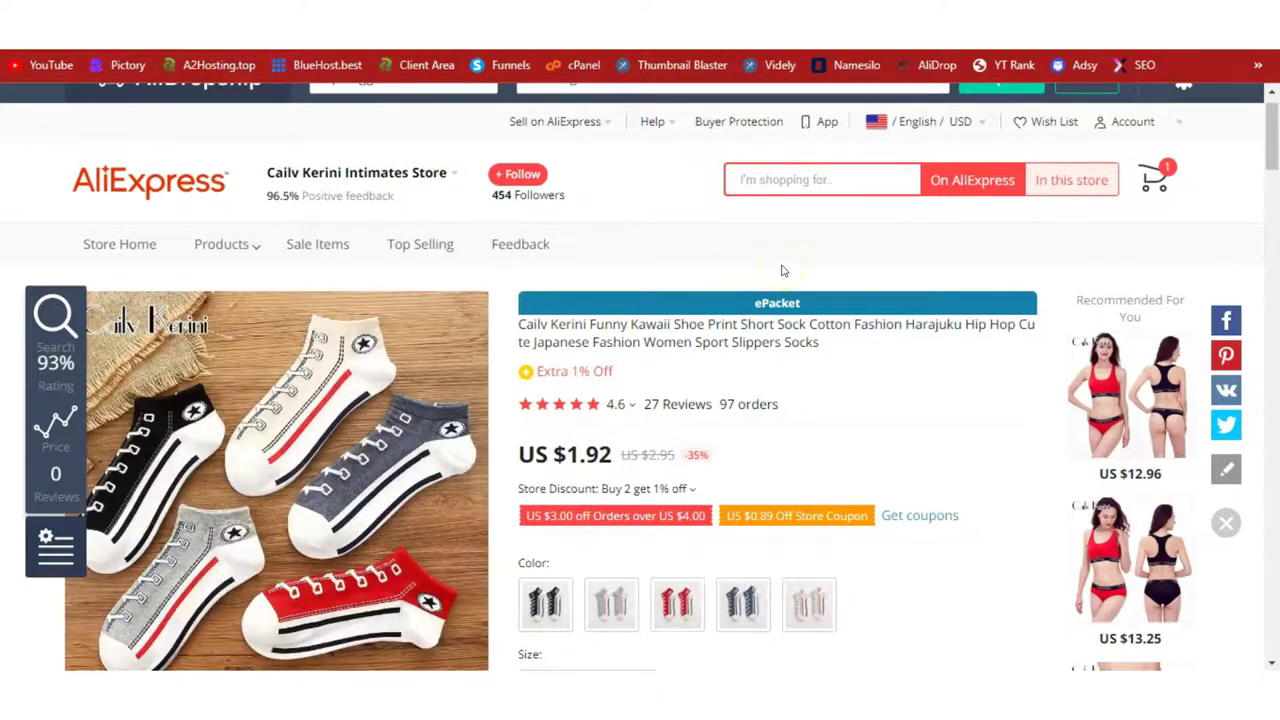
- Examine the description images and size chart of the shoe-print short socks on AliExpress
left_click_drag(1272, 120, 1270, 240)
scroll(1270, 245, "down", 10)
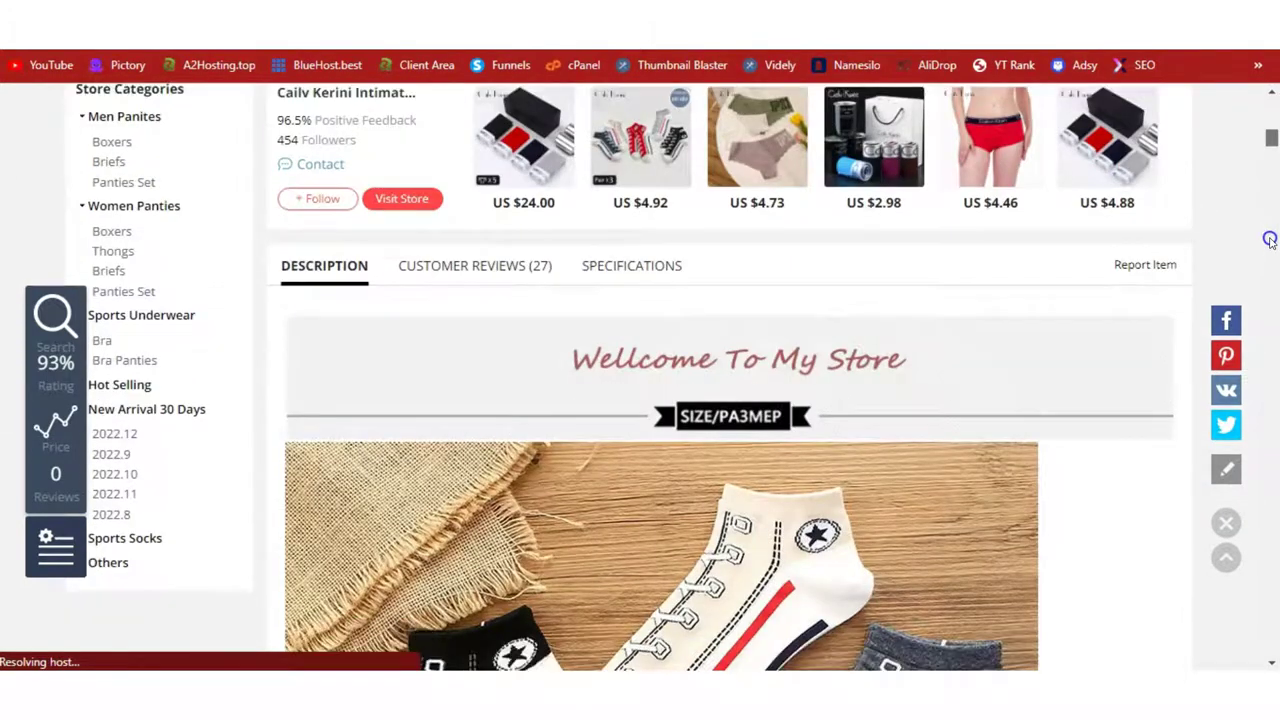
scroll(1270, 260, "down", 4)
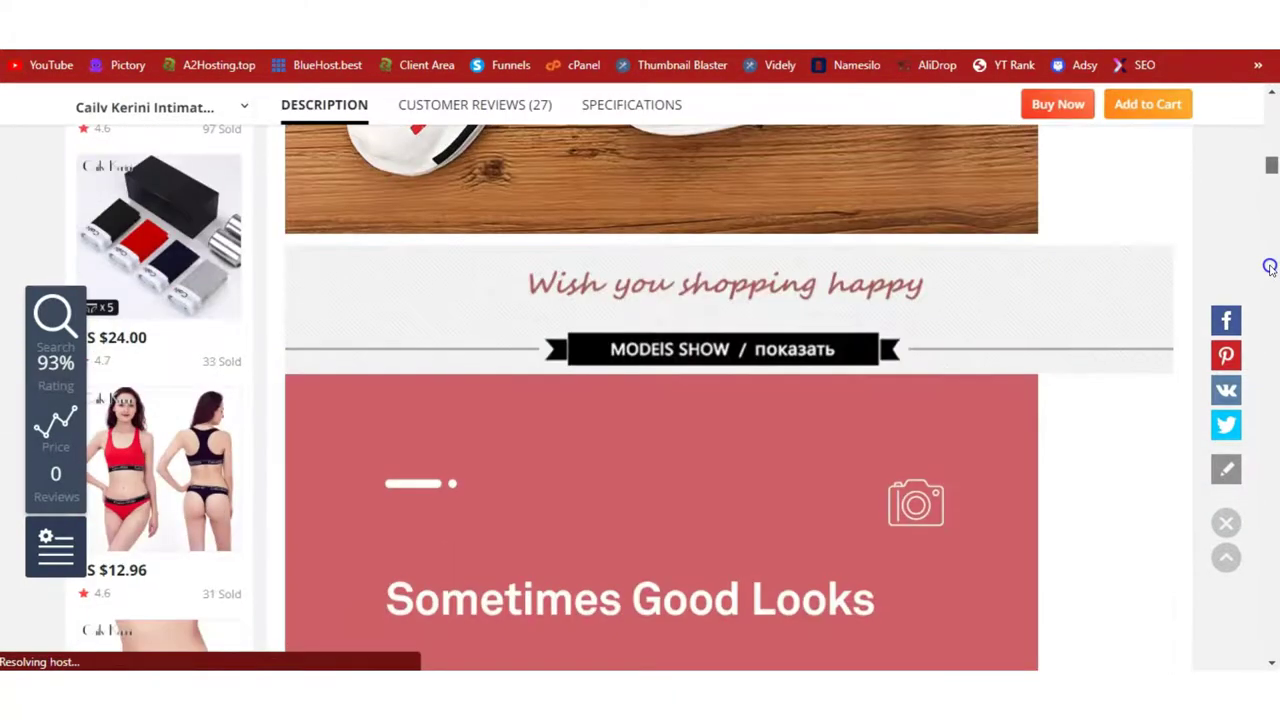
scroll(1270, 258, "up", 3)
scroll(1270, 250, "down", 1)
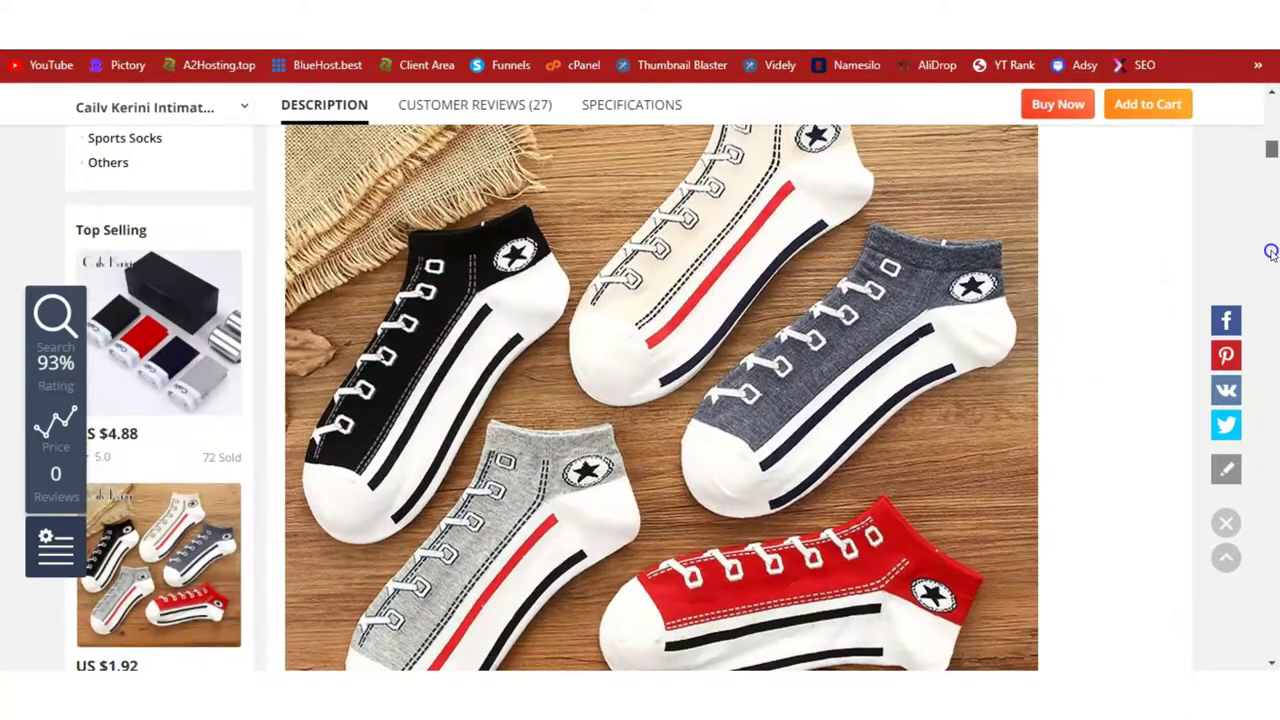
scroll(1270, 255, "down", 2)
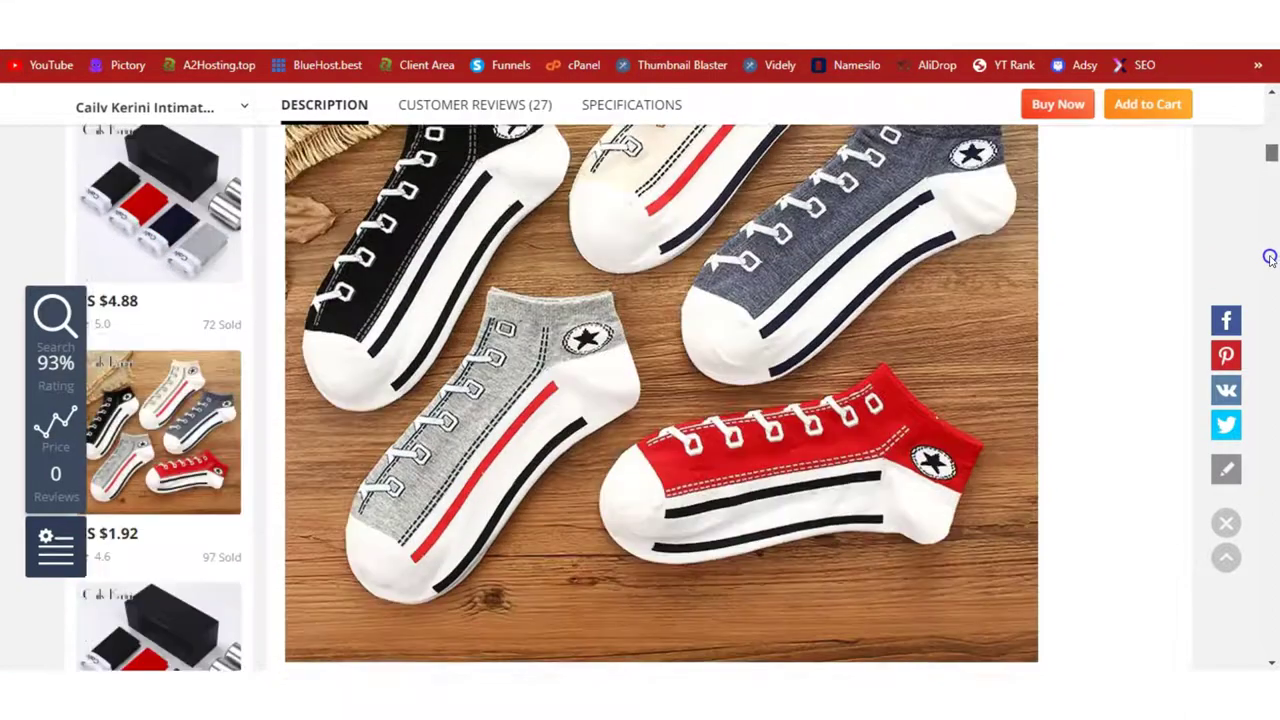
scroll(1270, 270, "down", 5)
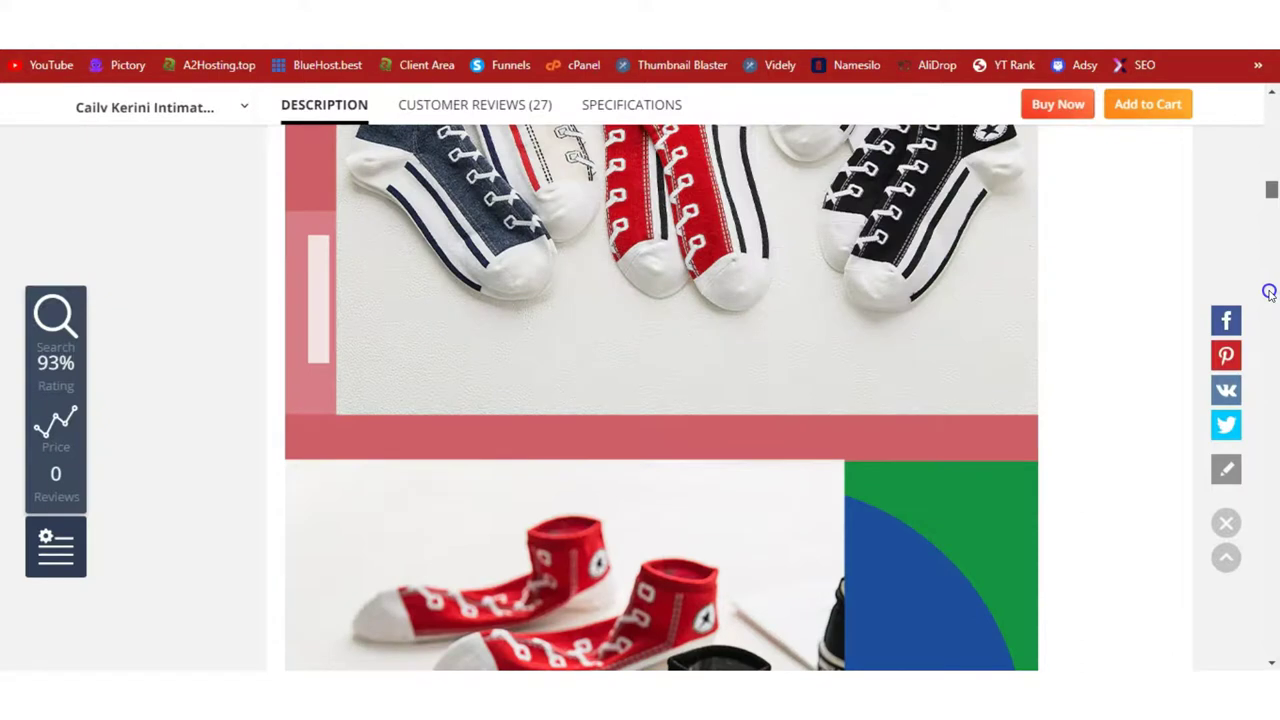
scroll(1269, 292, "up", 2)
scroll(1269, 295, "down", 5)
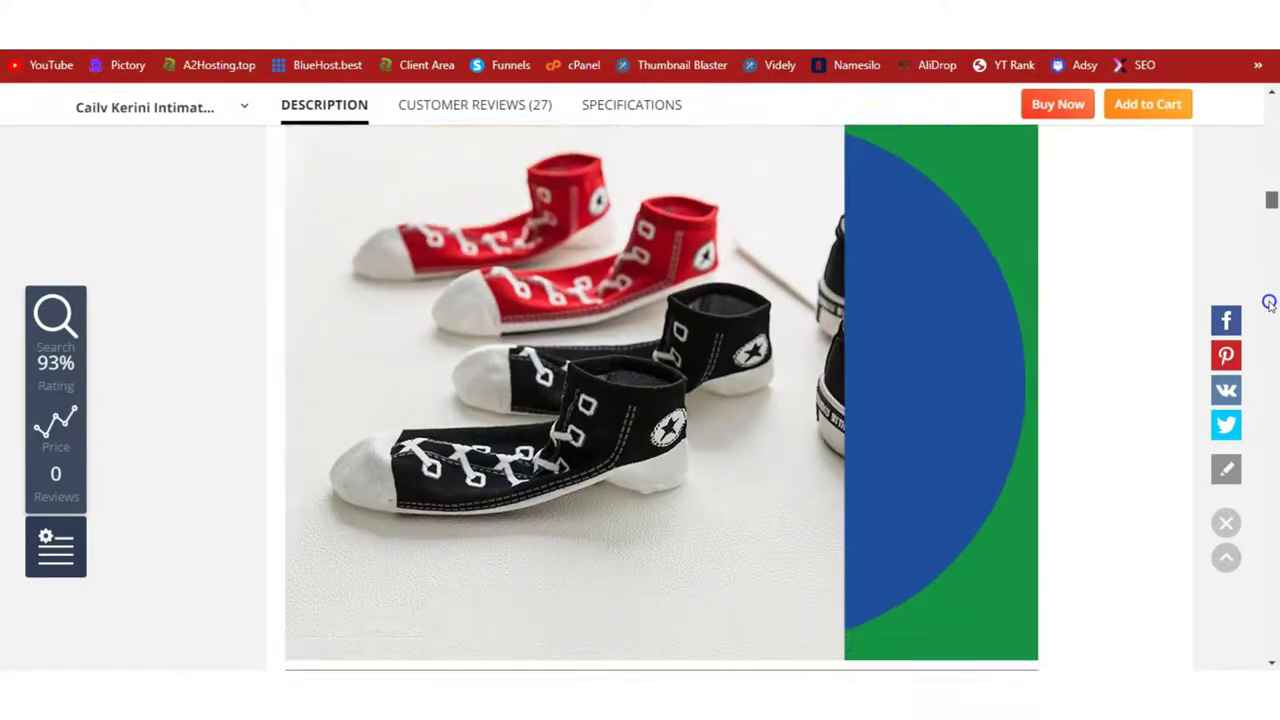
scroll(1269, 303, "down", 15)
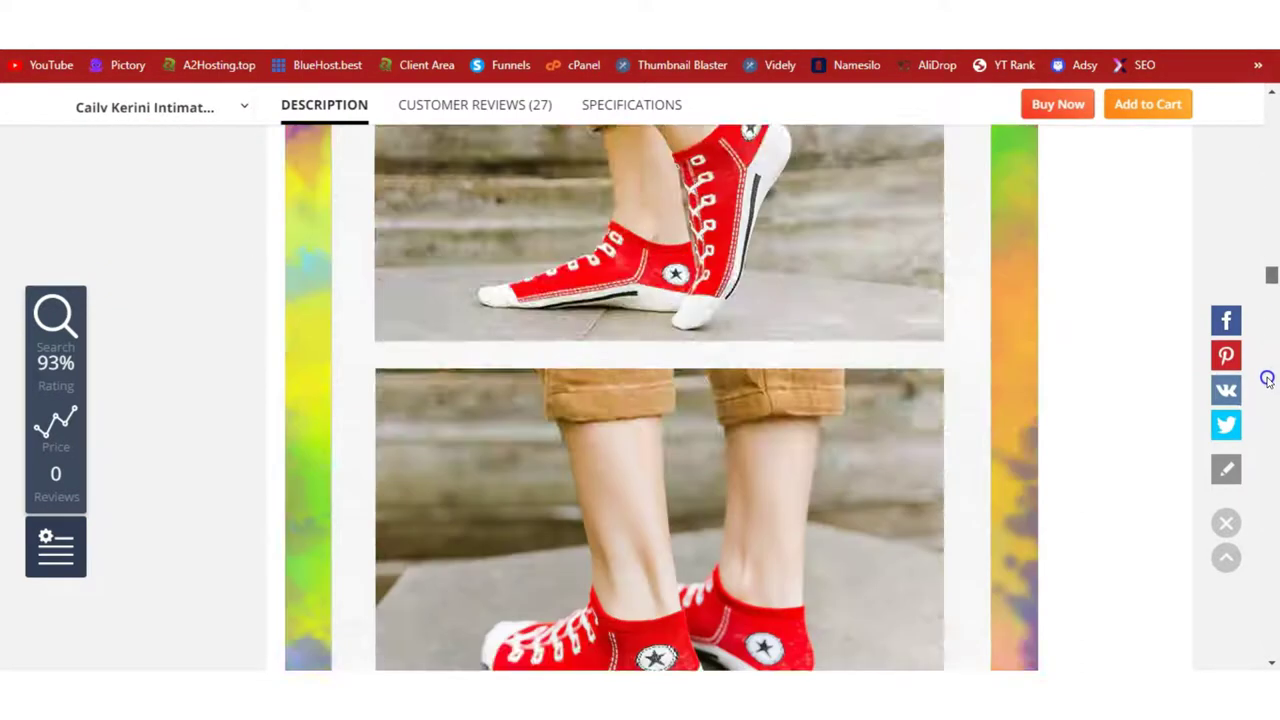
scroll(1267, 379, "down", 10)
scroll(1264, 420, "down", 10)
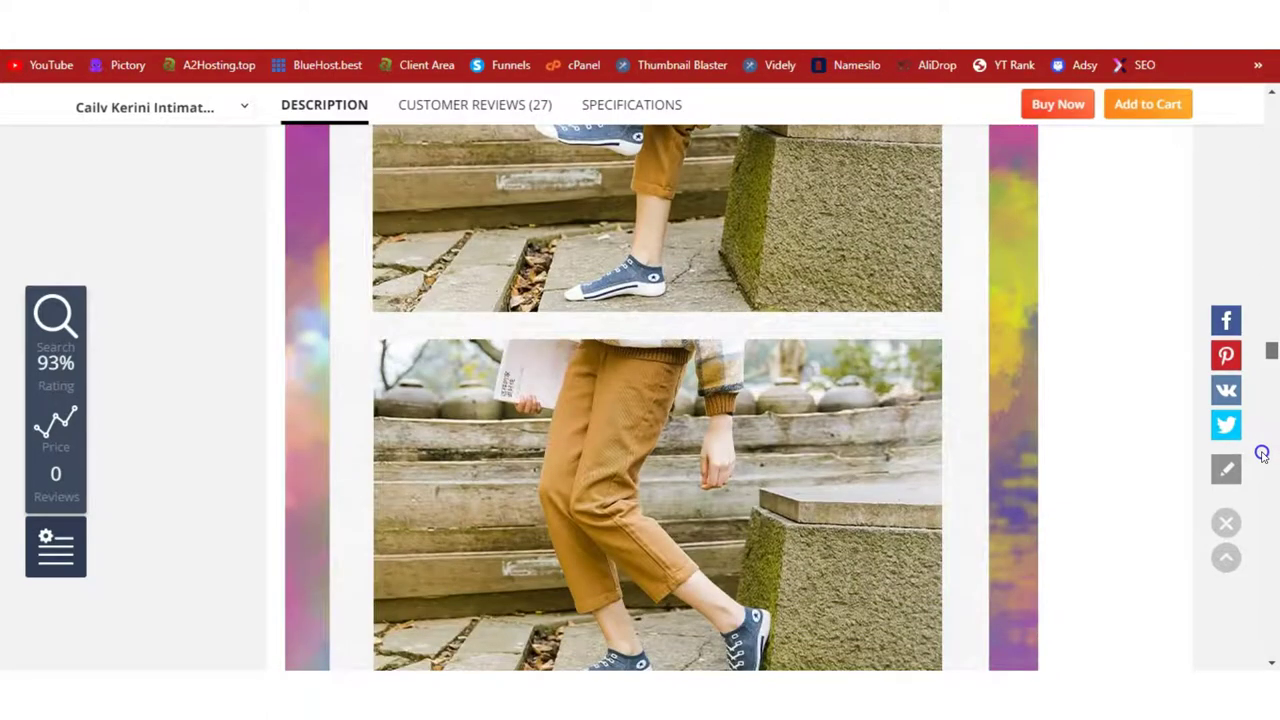
scroll(1262, 455, "down", 5)
scroll(1265, 420, "up", 10)
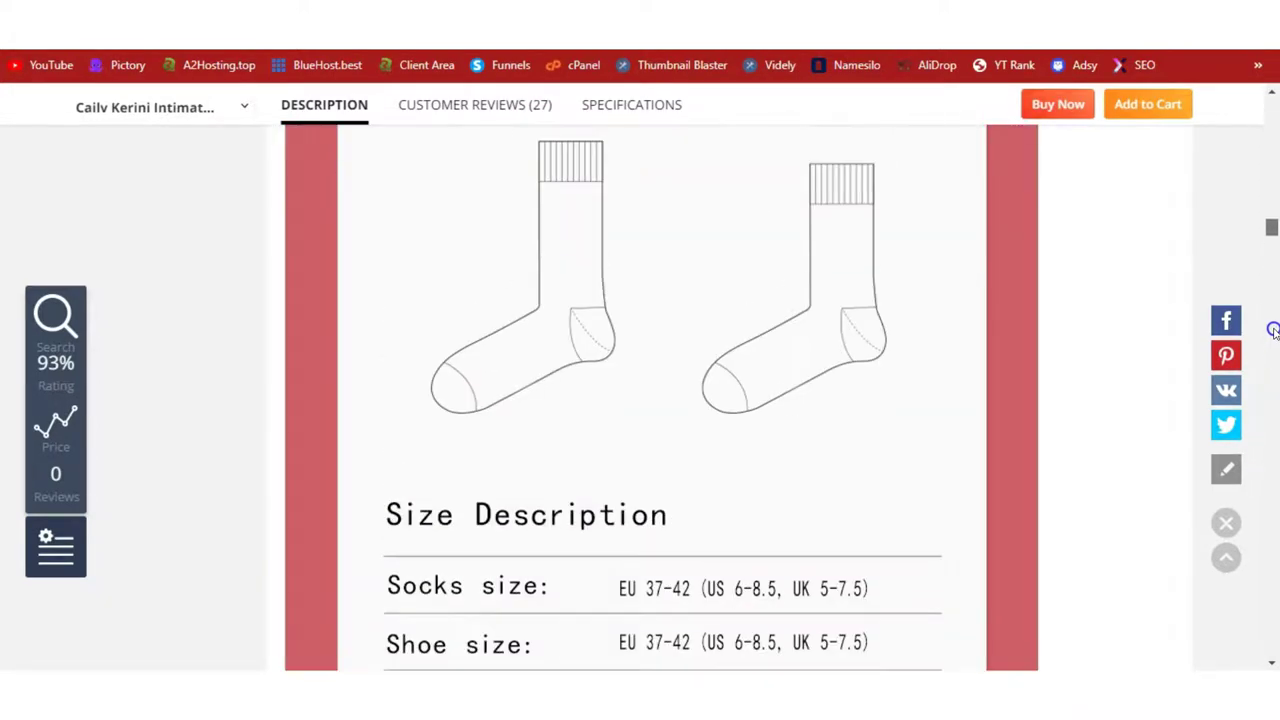
scroll(1272, 330, "up", 15)
- Look over NameSilo's domain search and its listed domain prices
mouse_move(573, 175)
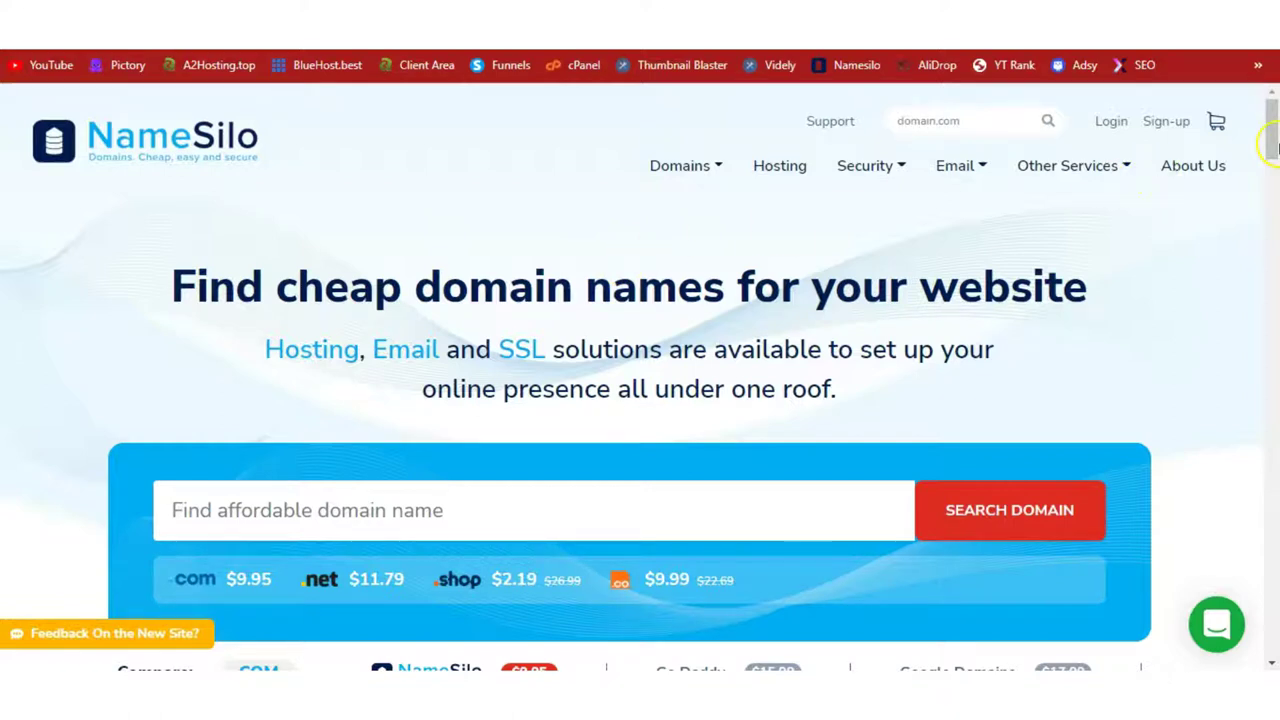
scroll(1272, 150, "down", 1)
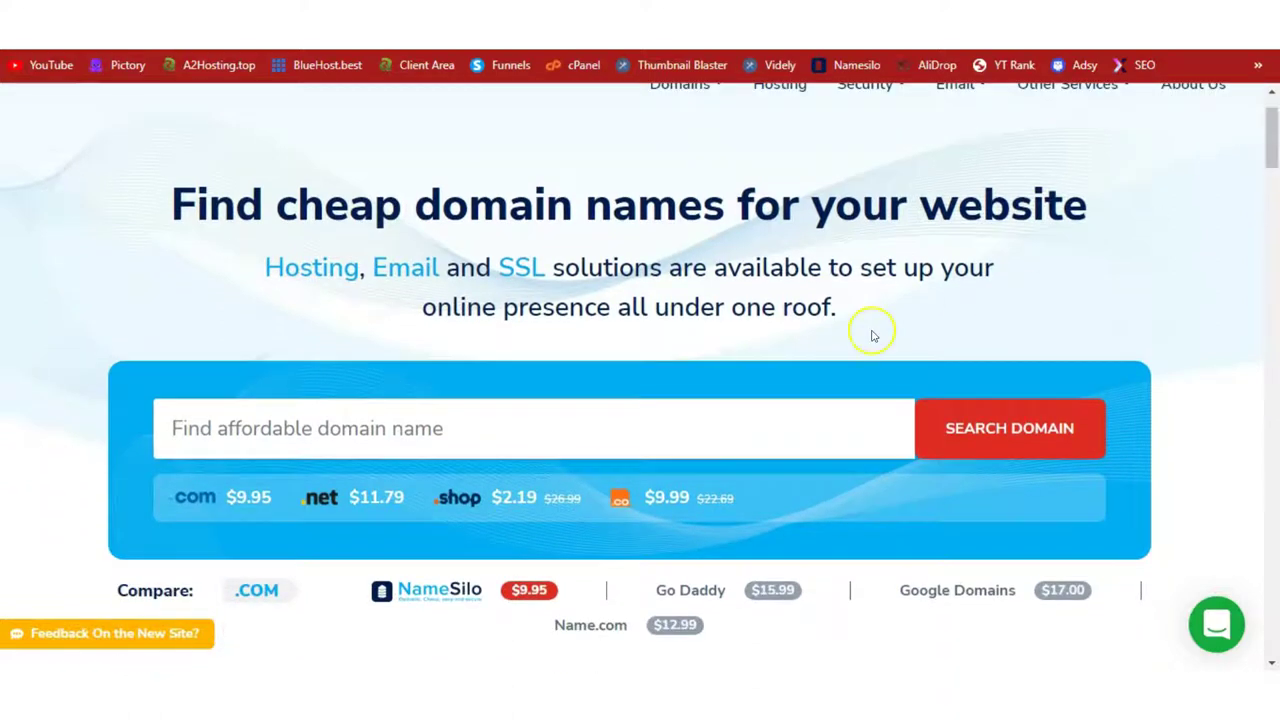
scroll(1275, 150, "up", 1)
left_click_drag(1275, 152, 1274, 148)
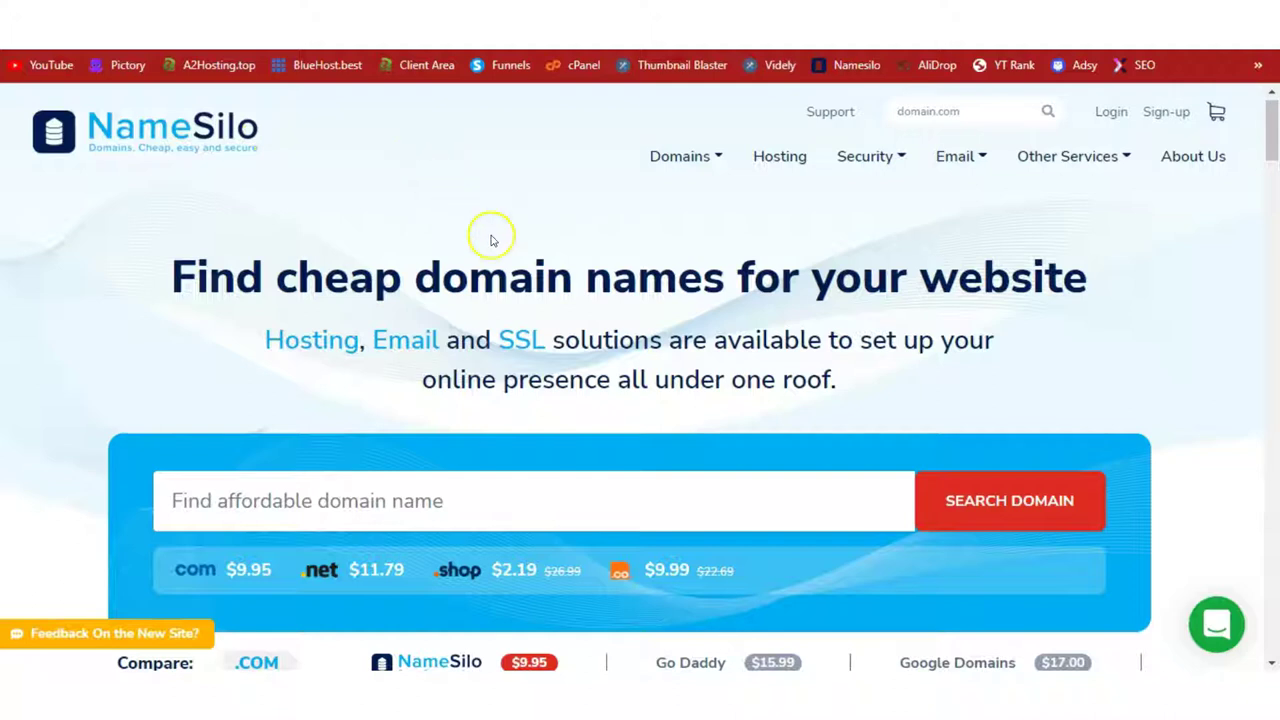
left_click(589, 503)
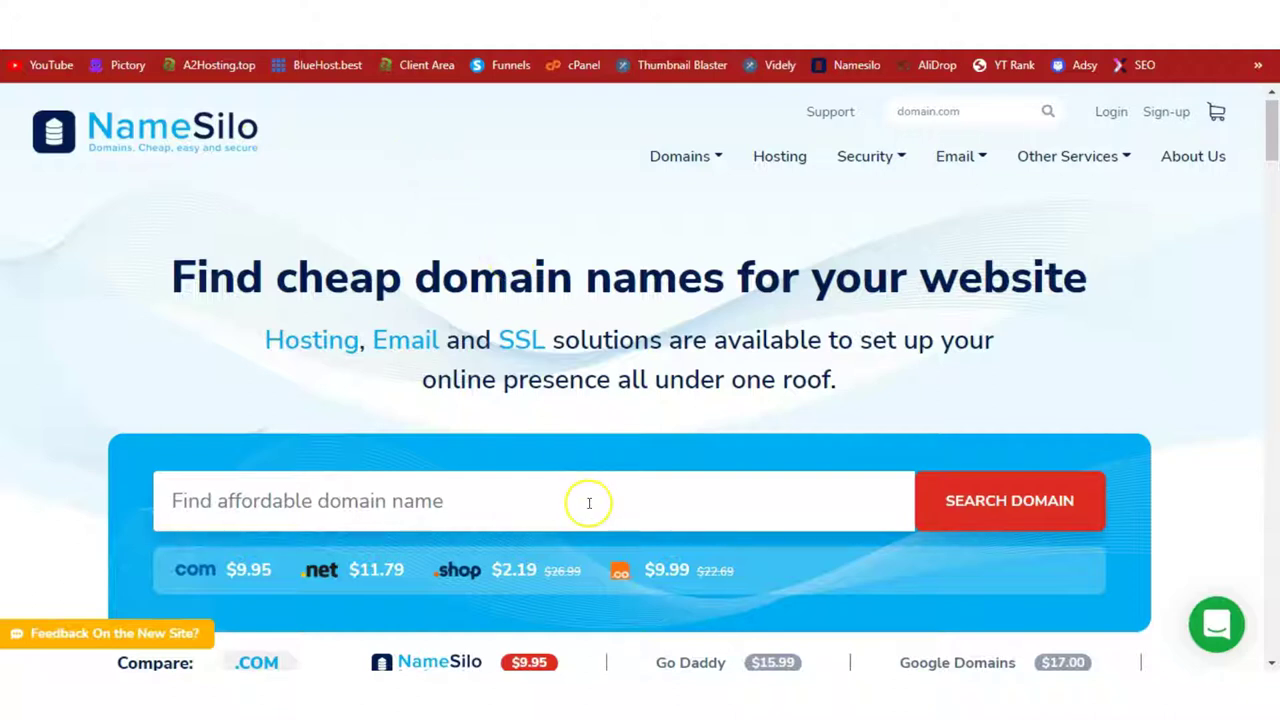
left_click(589, 503)
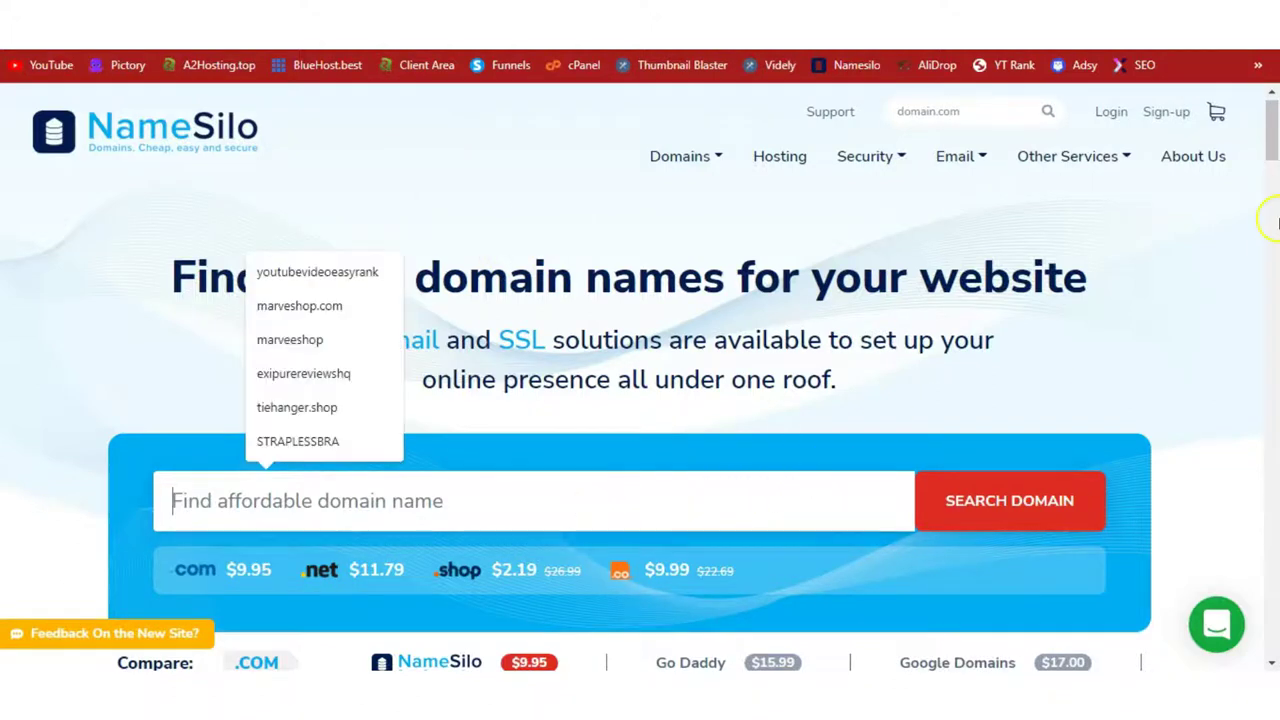
mouse_move(1272, 136)
left_mouse_down()
mouse_move(1274, 147)
mouse_move(1274, 130)
left_mouse_up()
- Open the A2 Hosting website and compare the monthly prices of its hosting plans
left_click(258, 68)
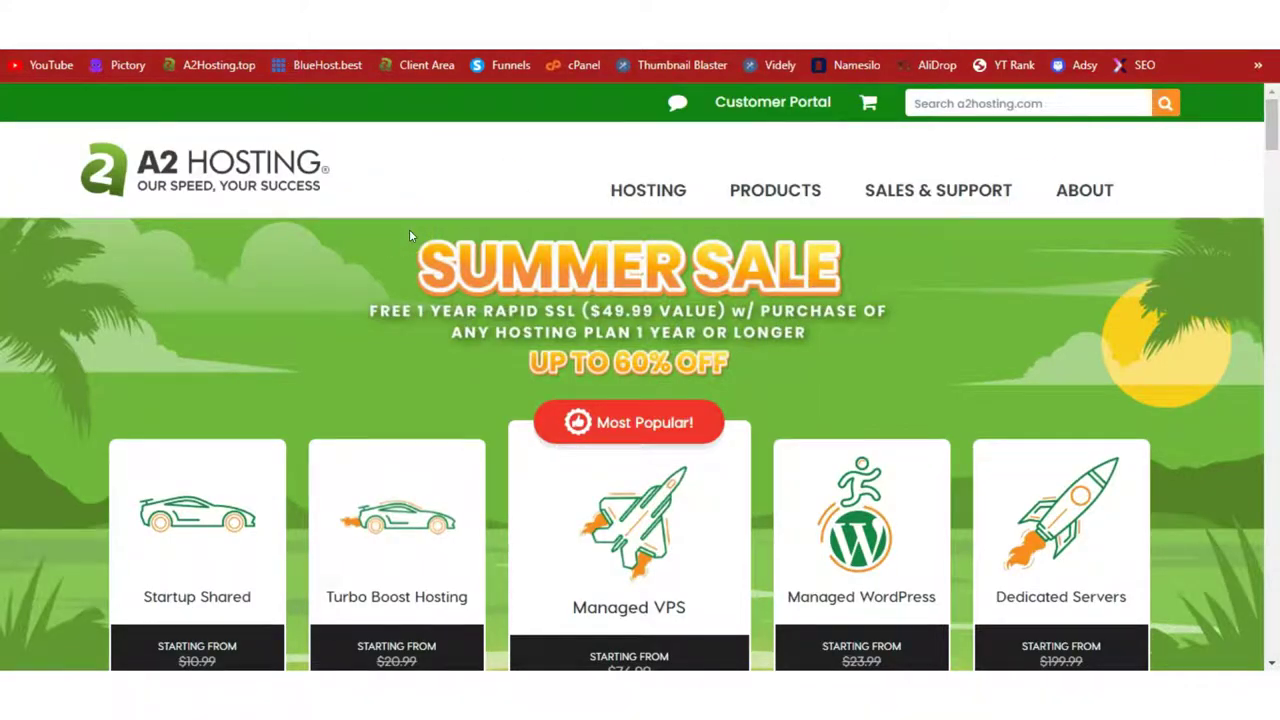
left_click(633, 305)
scroll(1272, 107, "down", 1)
left_click(866, 283)
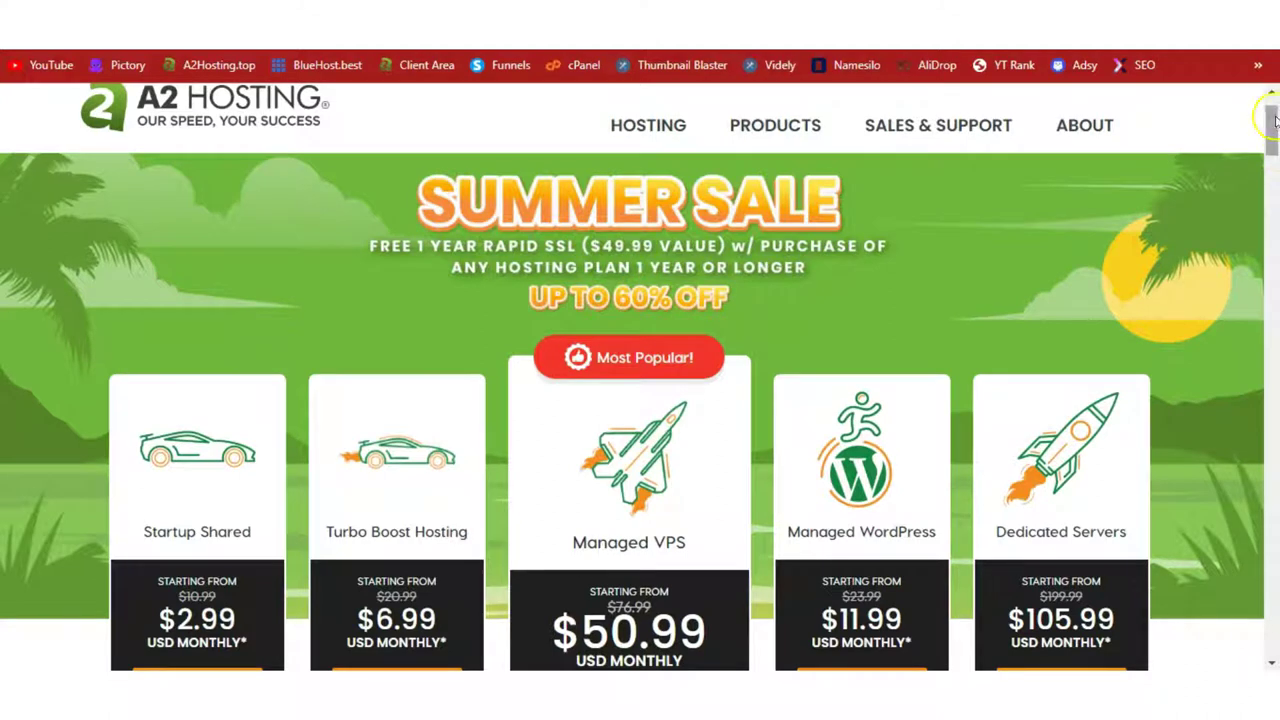
scroll(1274, 122, "down", 1)
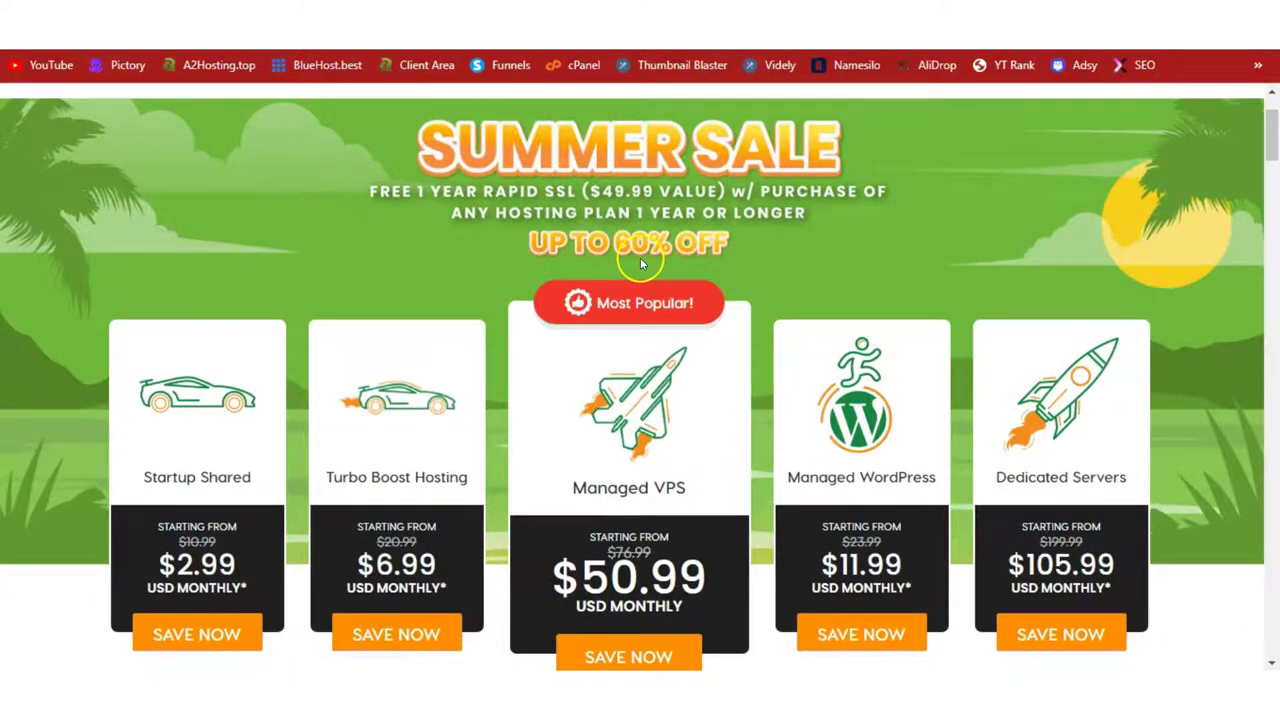
scroll(1268, 140, "down", 1)
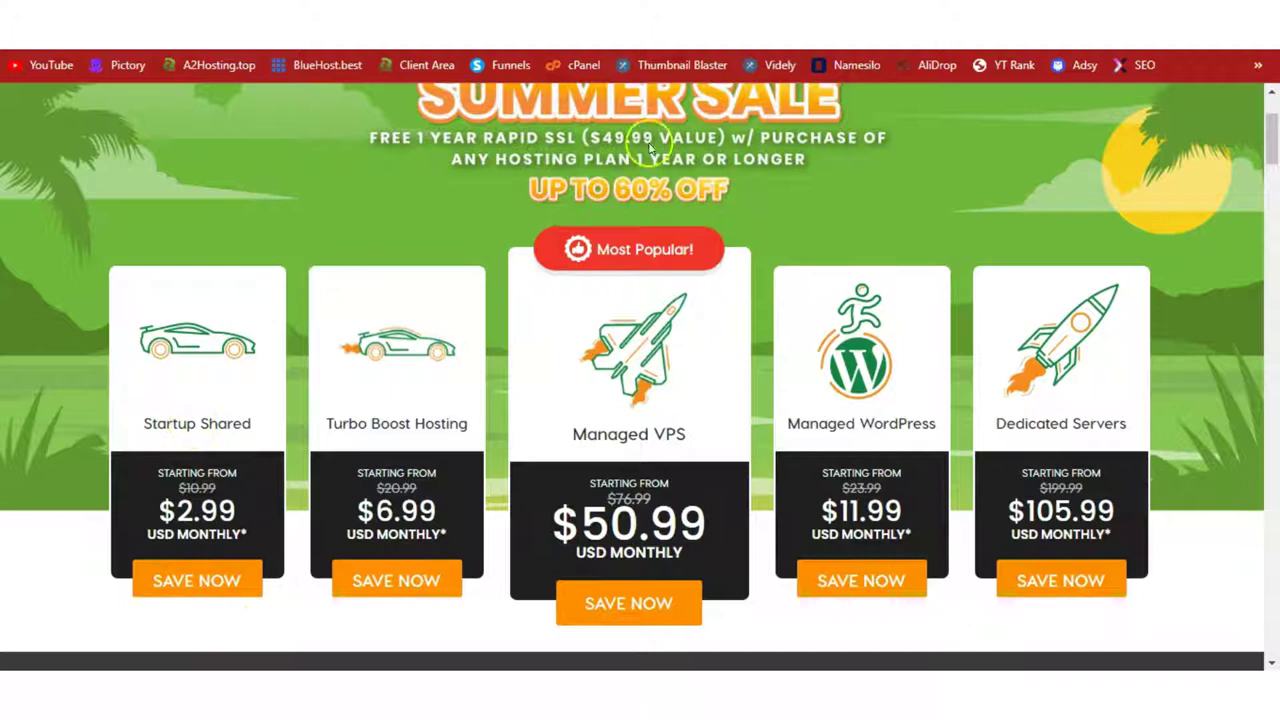
left_click_drag(1275, 150, 1275, 125)
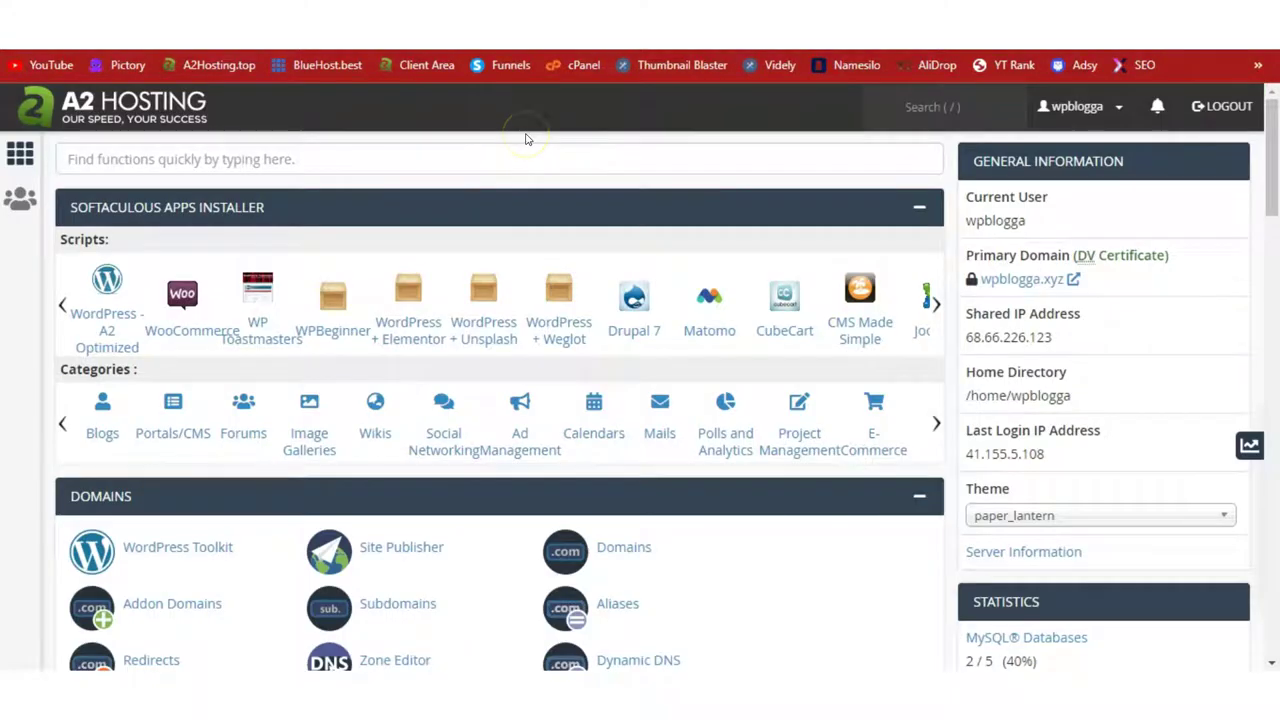
- Open the WordPress - A2 Optimized installer from the hosting control panel and bring up its software setup
left_click(905, 108)
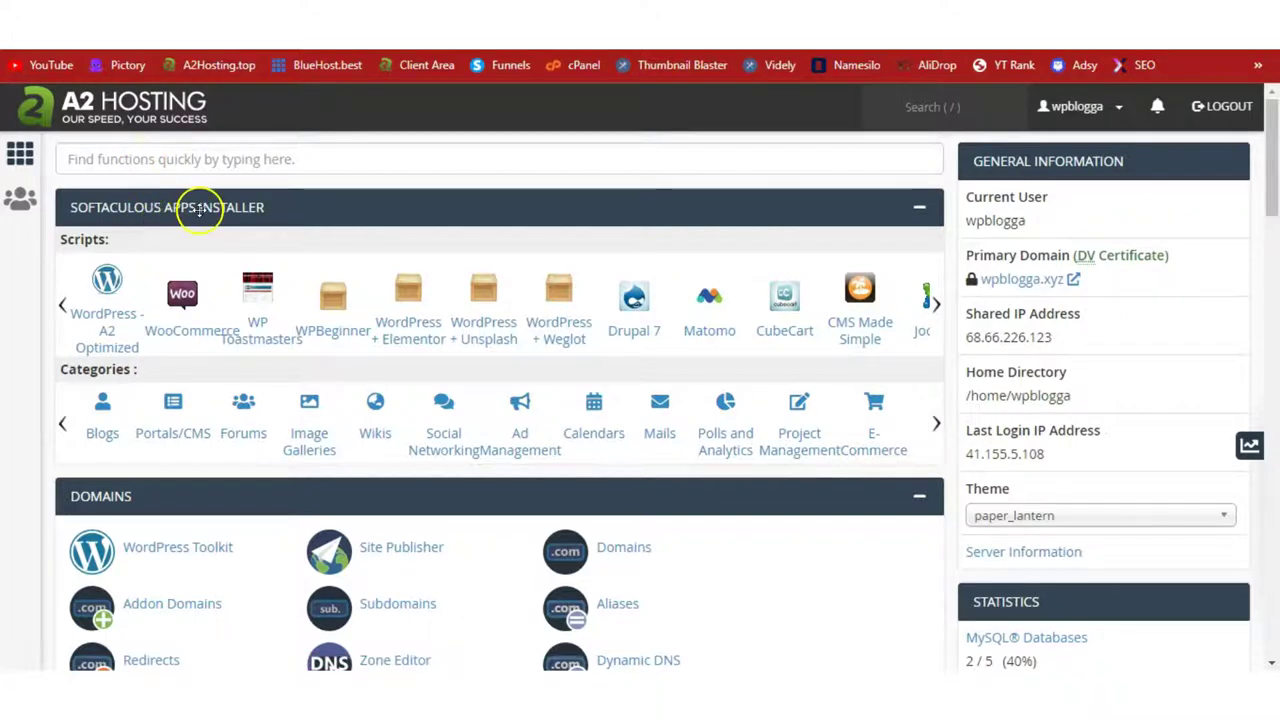
left_click(107, 288)
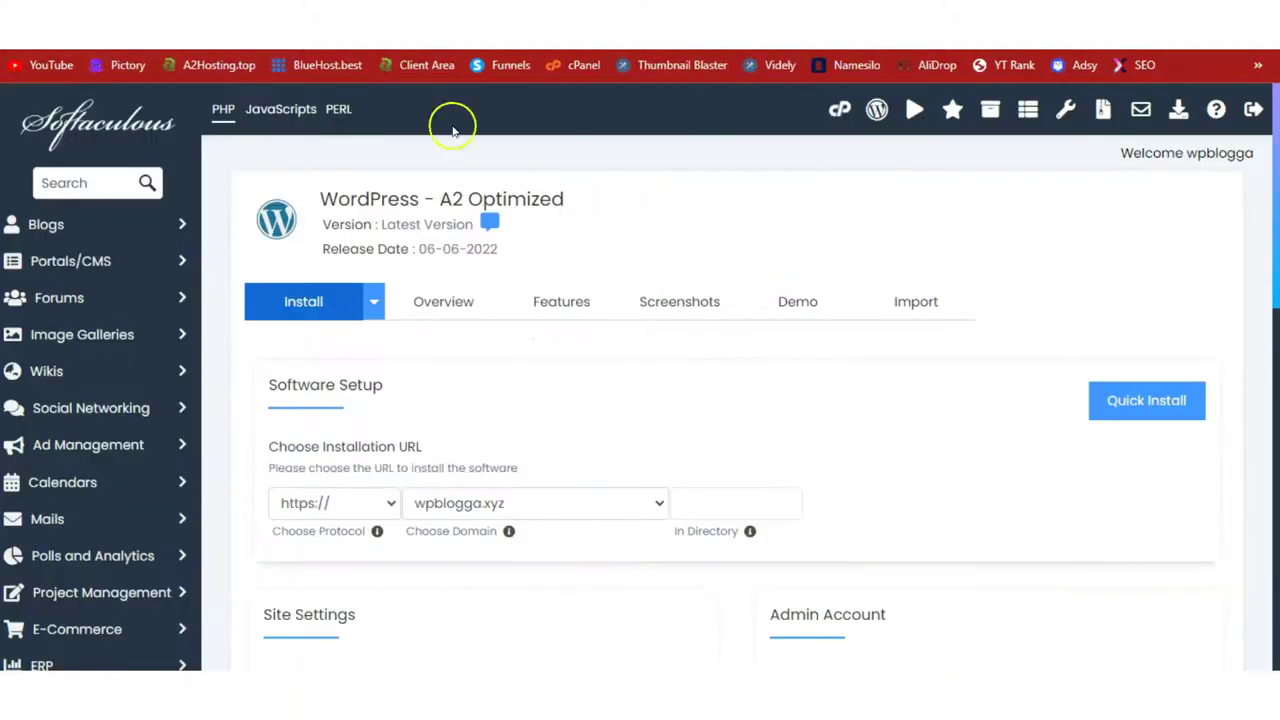
mouse_move(1276, 195)
left_mouse_down()
mouse_move(1276, 233)
mouse_move(1276, 190)
mouse_move(1276, 206)
left_mouse_up()
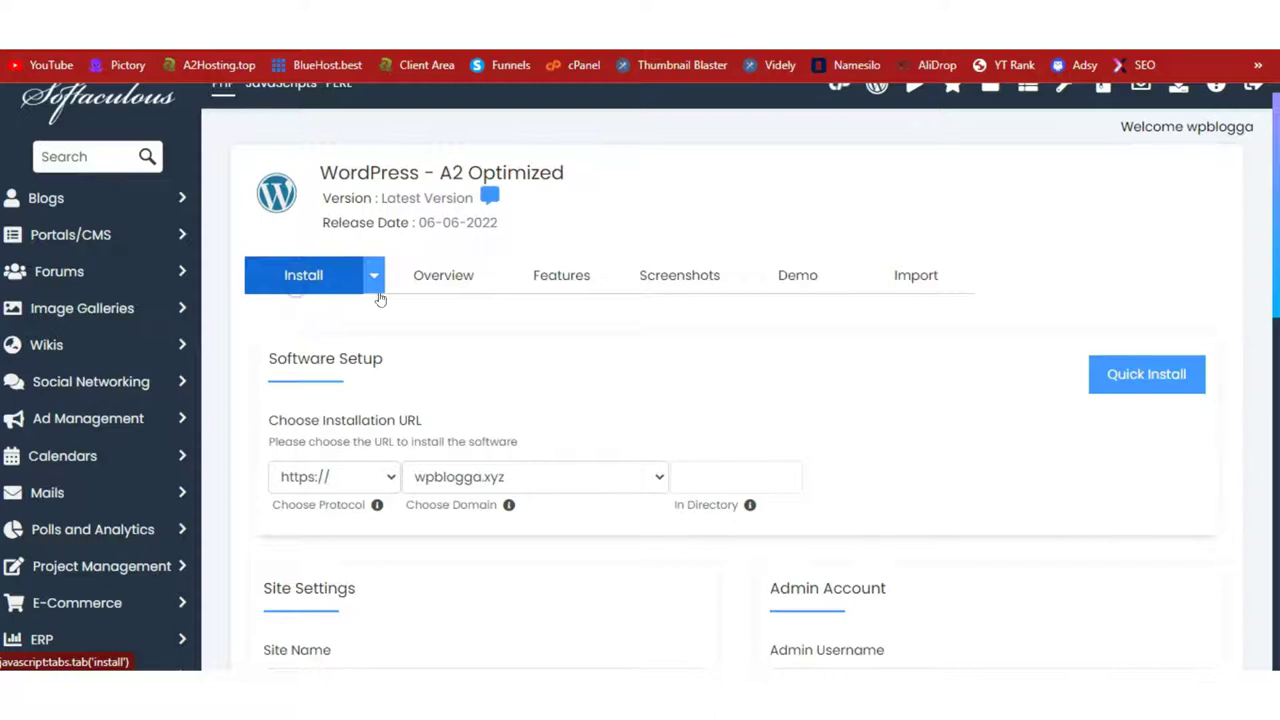
scroll(815, 278, "down", 2)
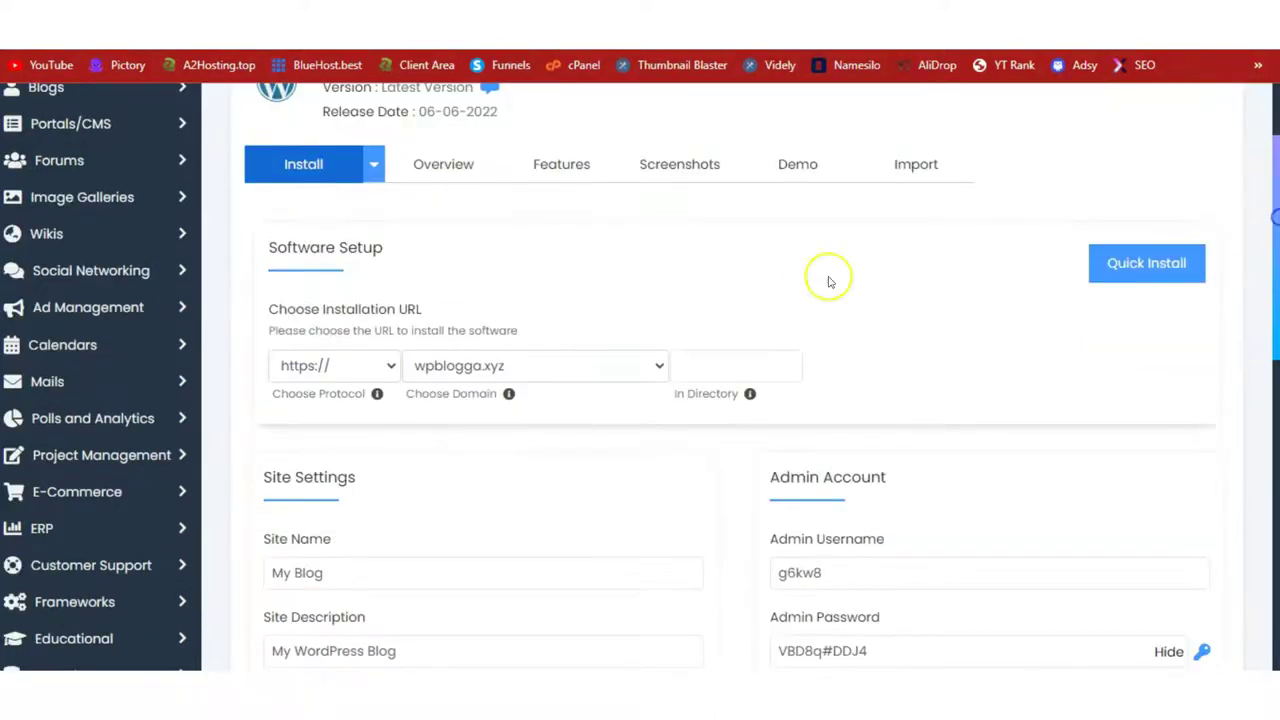
left_click(345, 365)
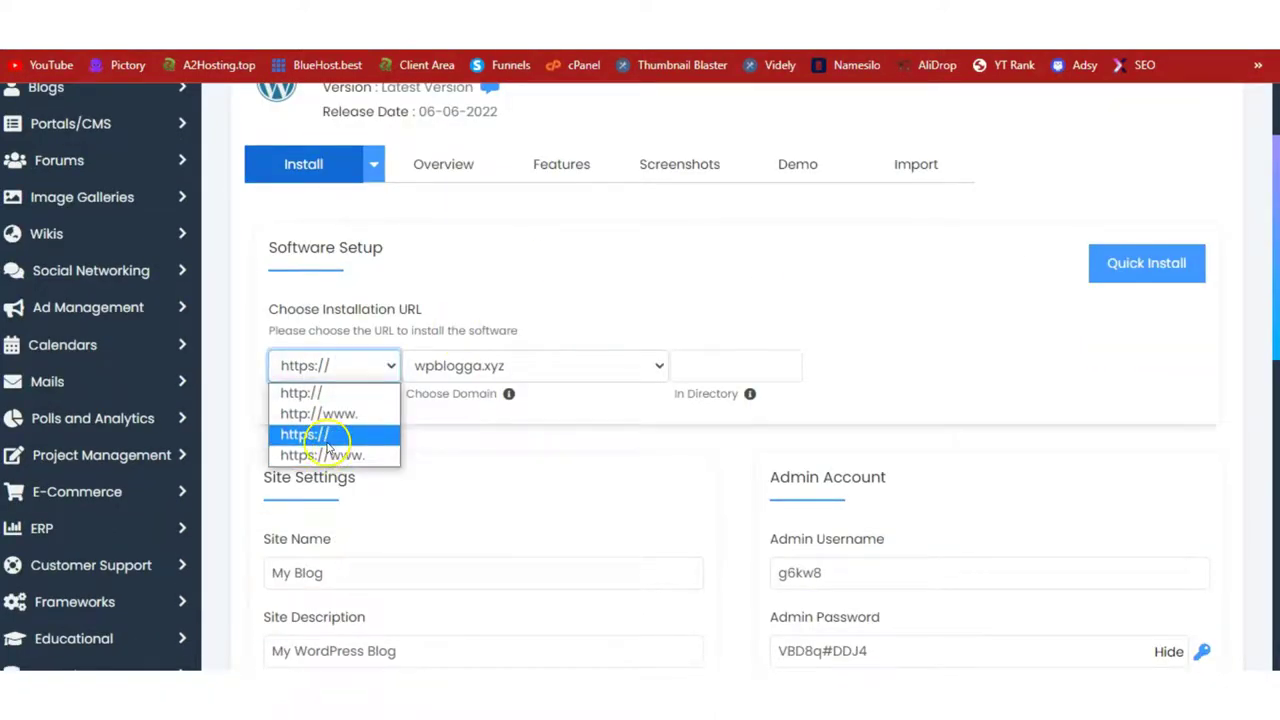
left_click(566, 363)
left_click(566, 368)
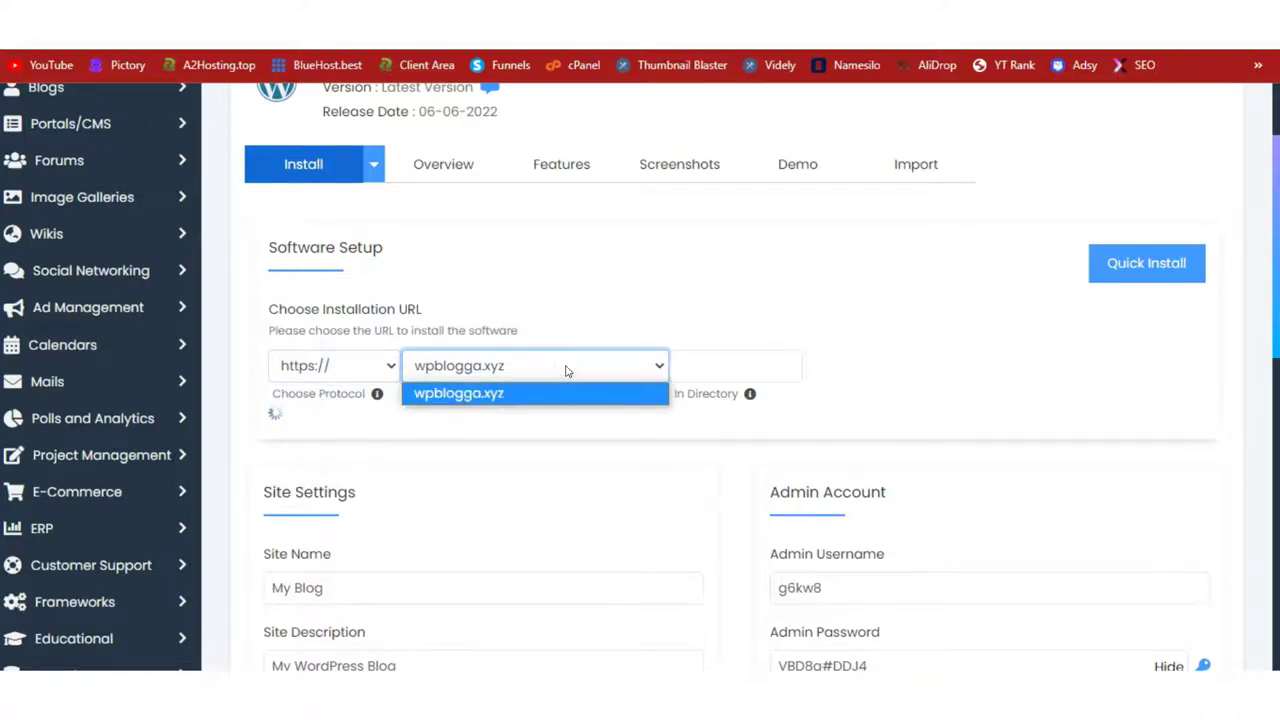
left_click(1054, 289)
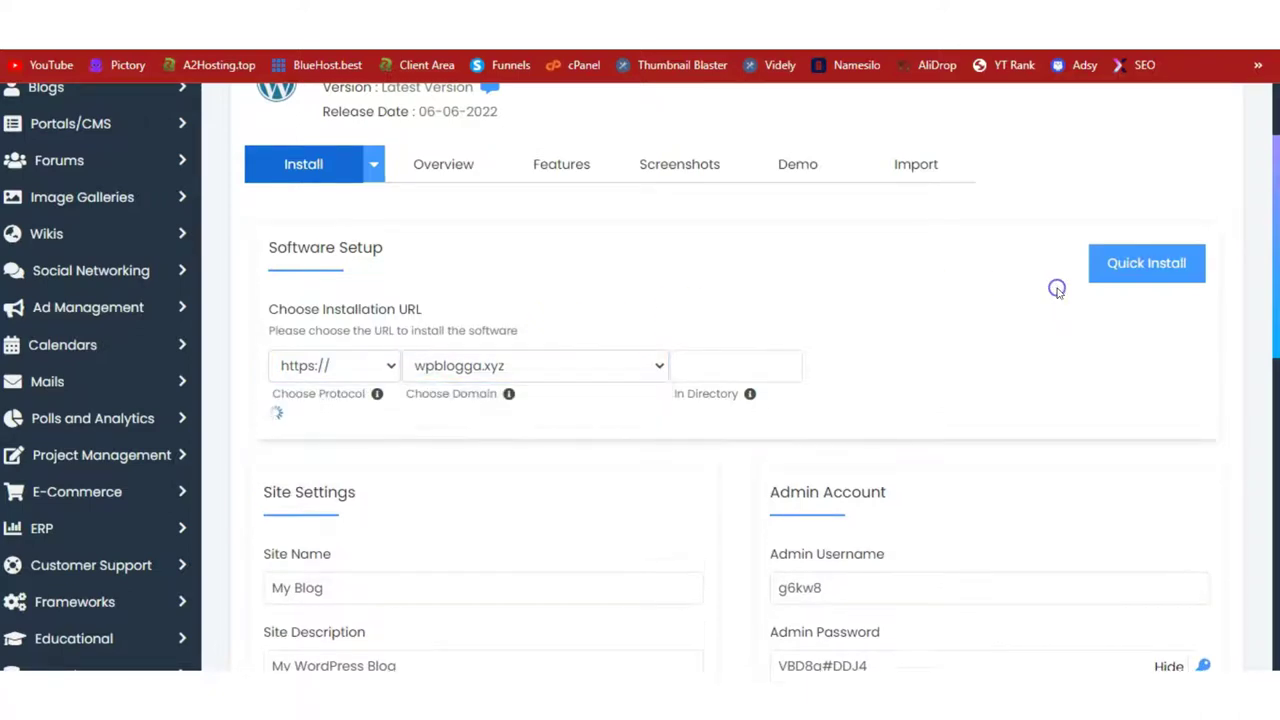
- Review the Site Name and Site Description fields in the installer's Site Settings
scroll(730, 400, "down", 3)
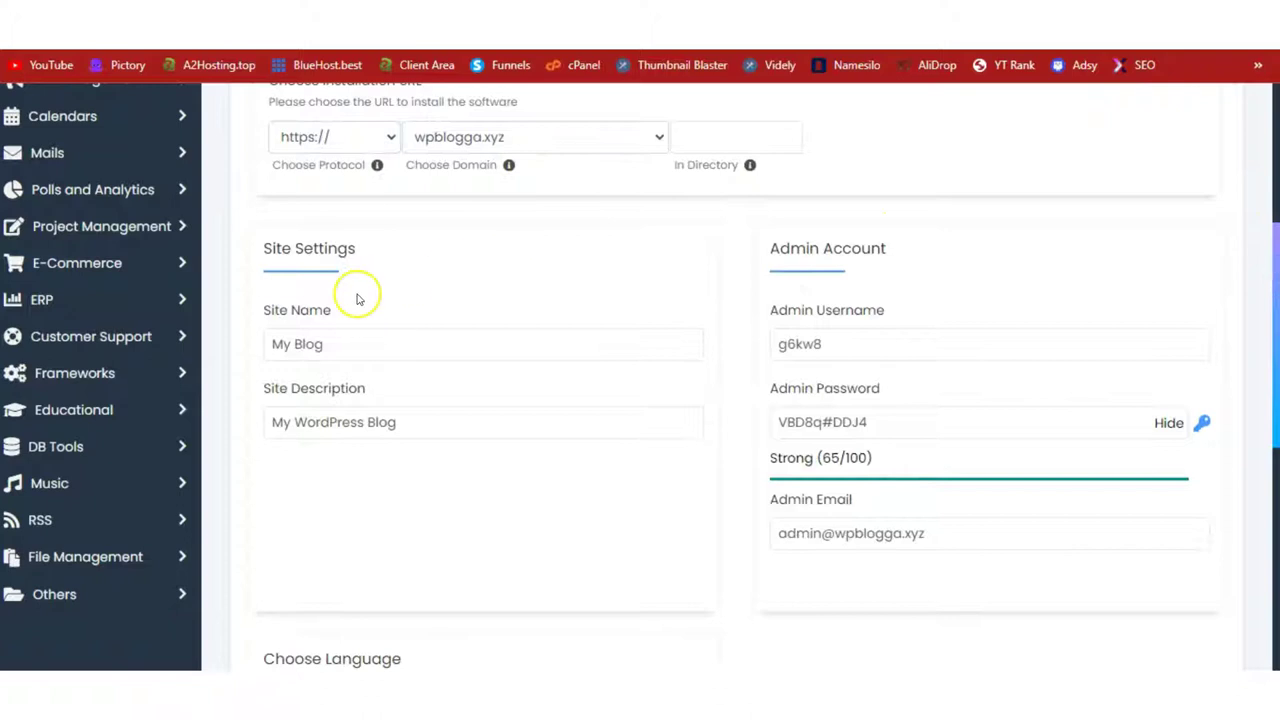
left_click(347, 344)
triple_click(347, 344)
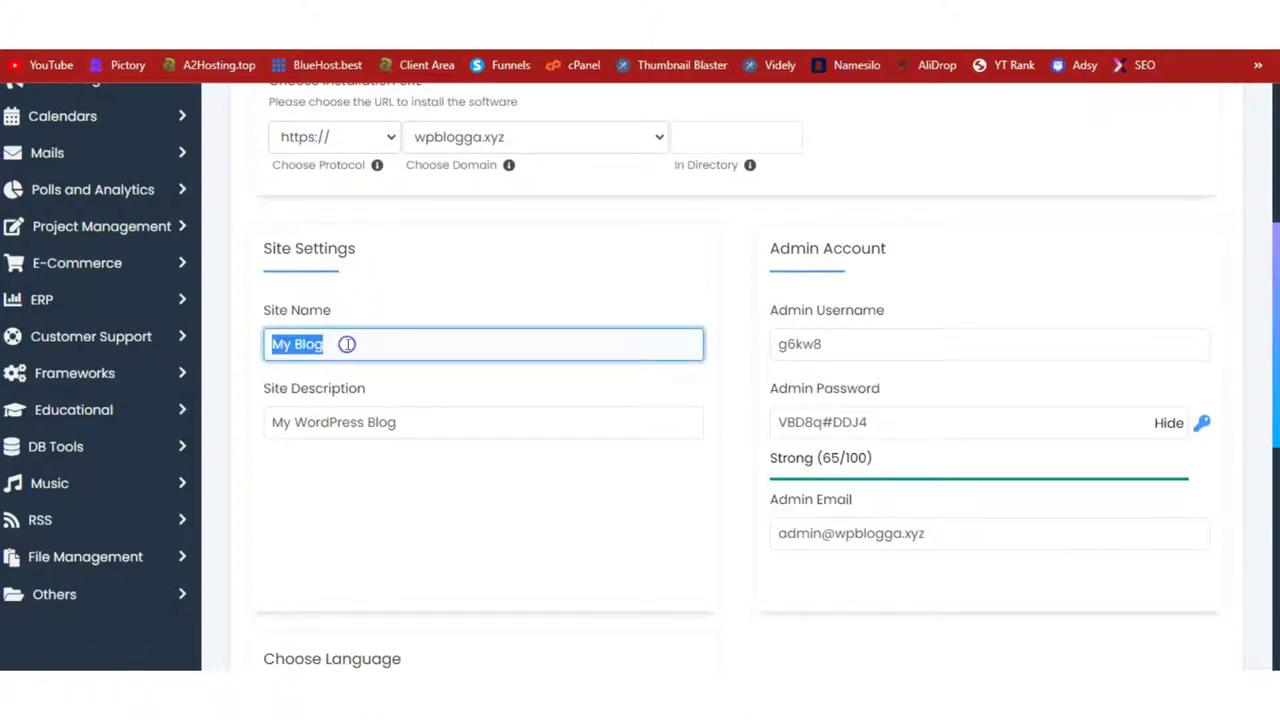
left_click(422, 417)
double_click(426, 420)
left_click(427, 424)
double_click(427, 424)
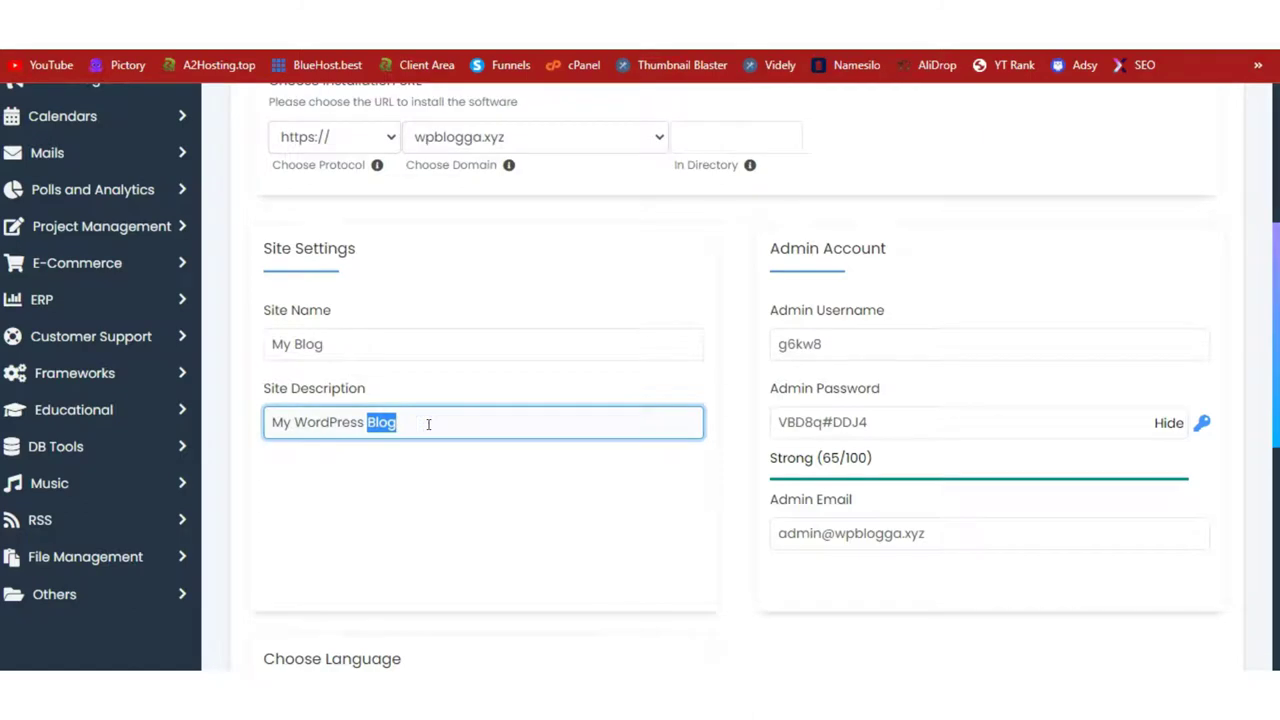
triple_click(427, 424)
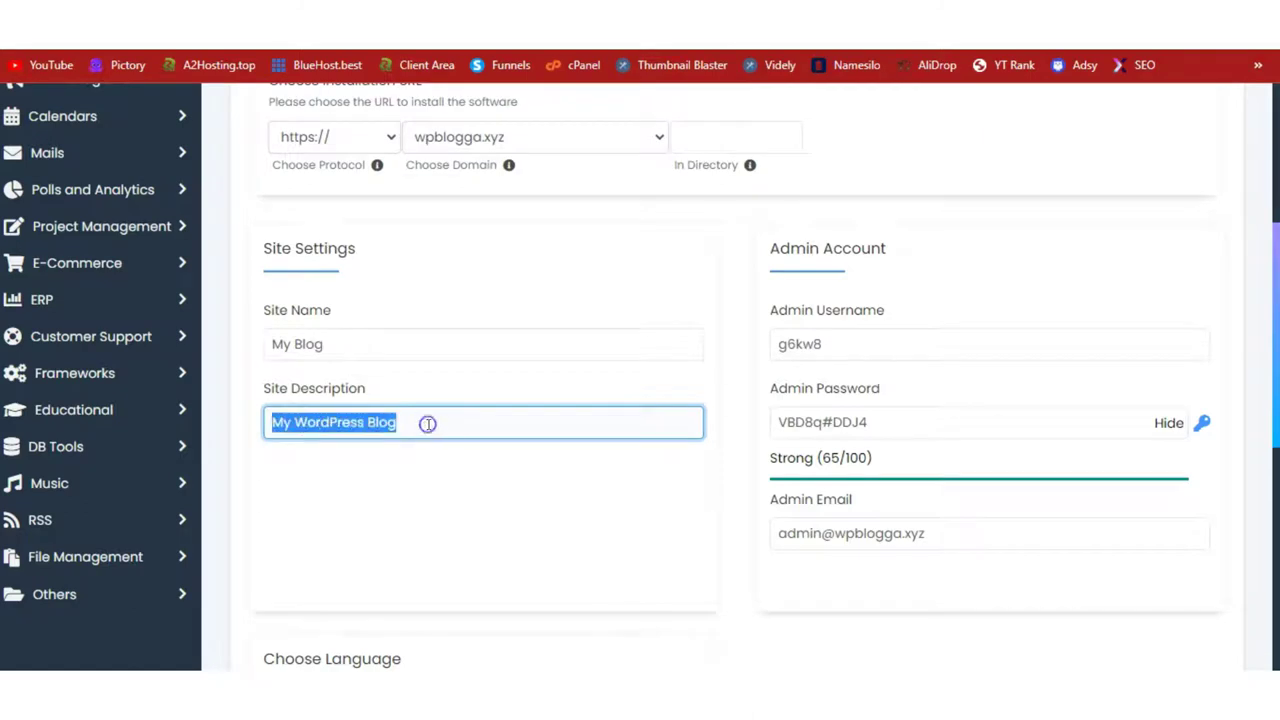
left_click(1041, 263)
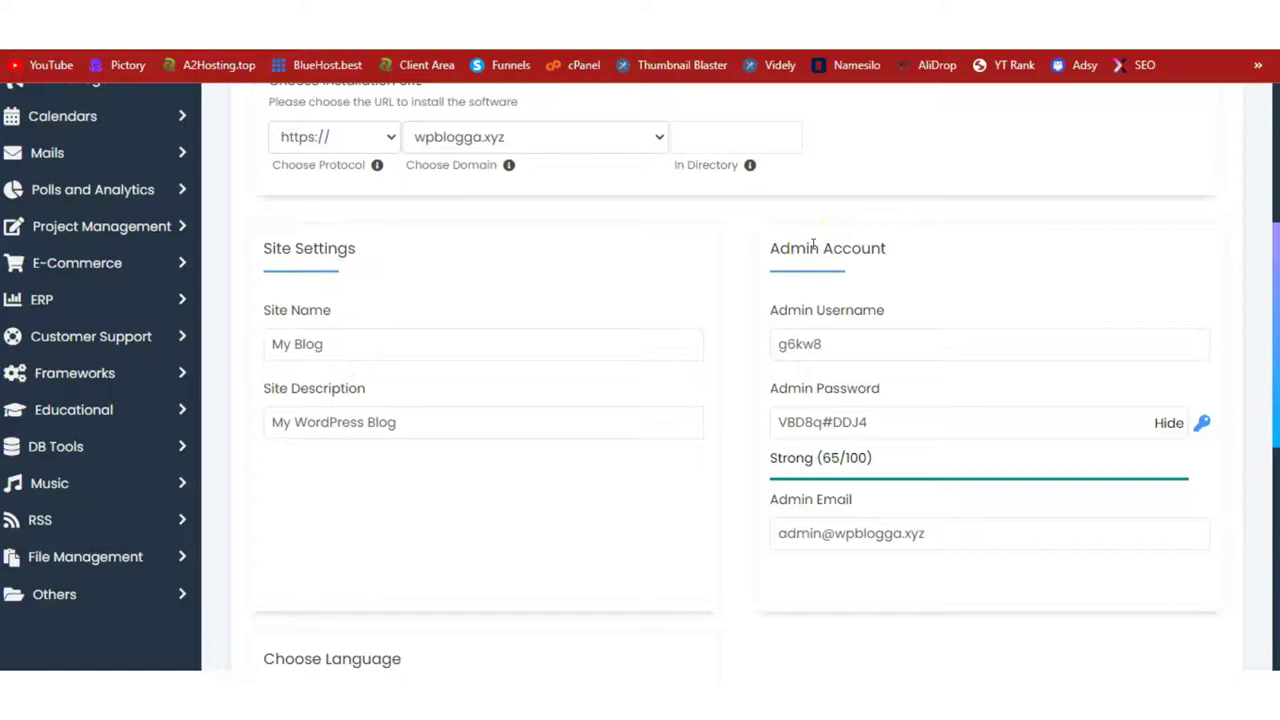
- Check the Admin Username and generate a new random Admin Password for the WordPress admin account
left_click(815, 316)
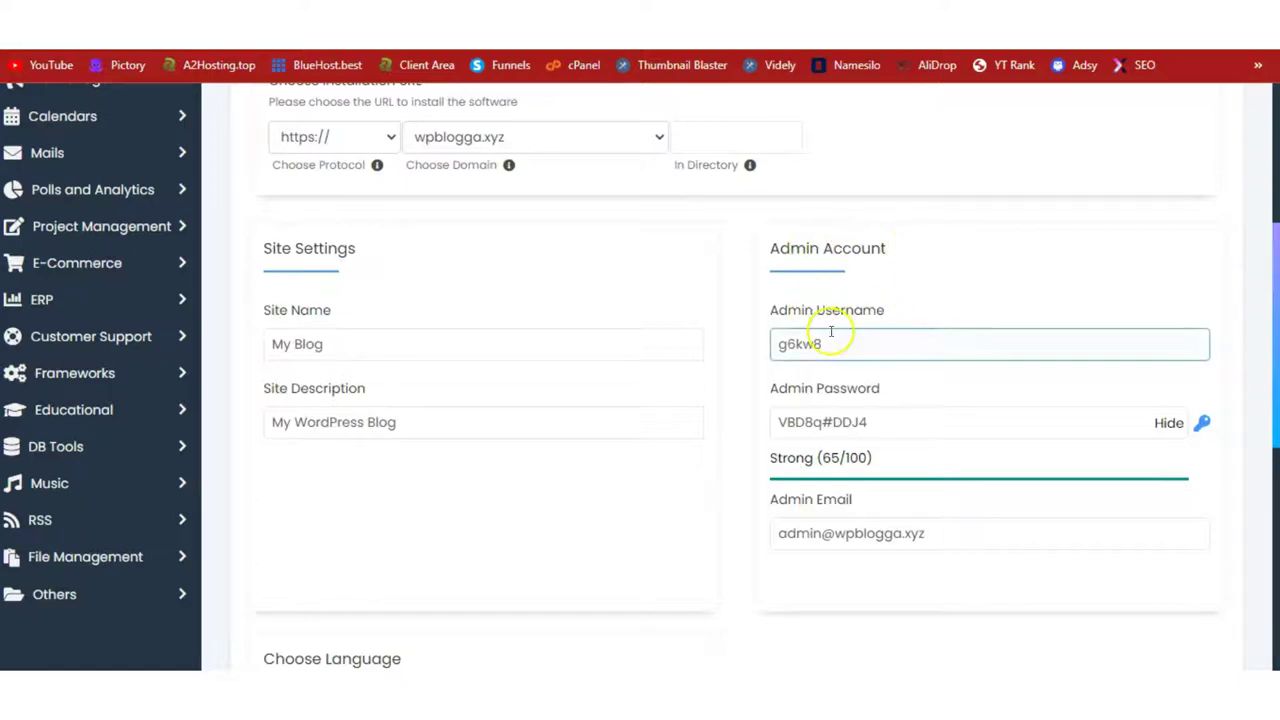
left_click(855, 428)
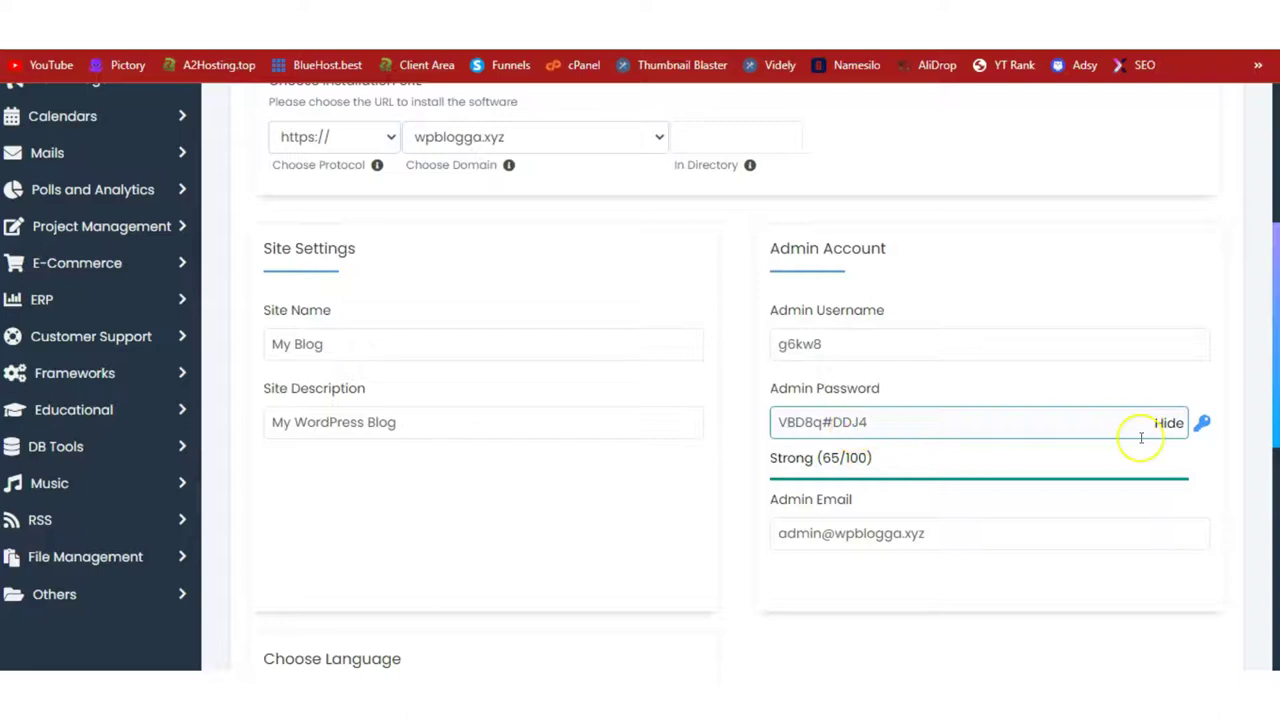
left_click(1202, 425)
left_click(1202, 427)
left_click(1006, 423)
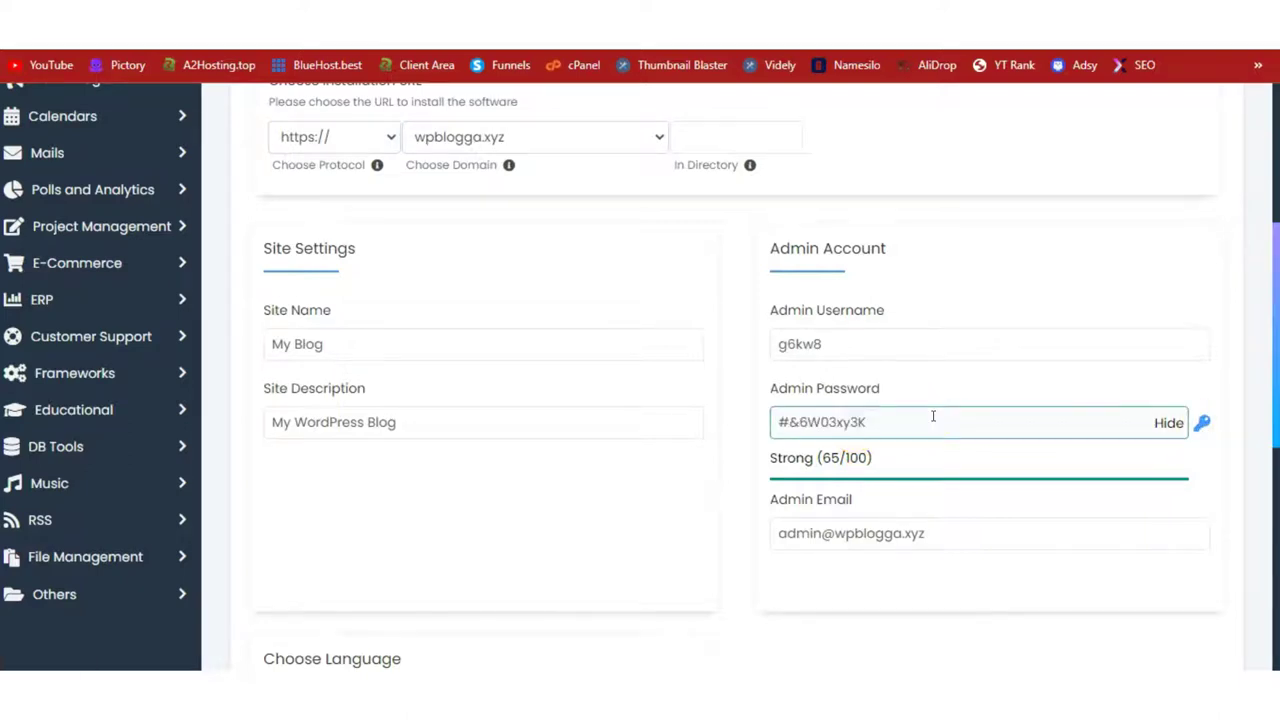
- Review the Admin Email, the language choice and the remaining options of the WordPress installation form
left_click(980, 534)
triple_click(945, 537)
left_click(1000, 564)
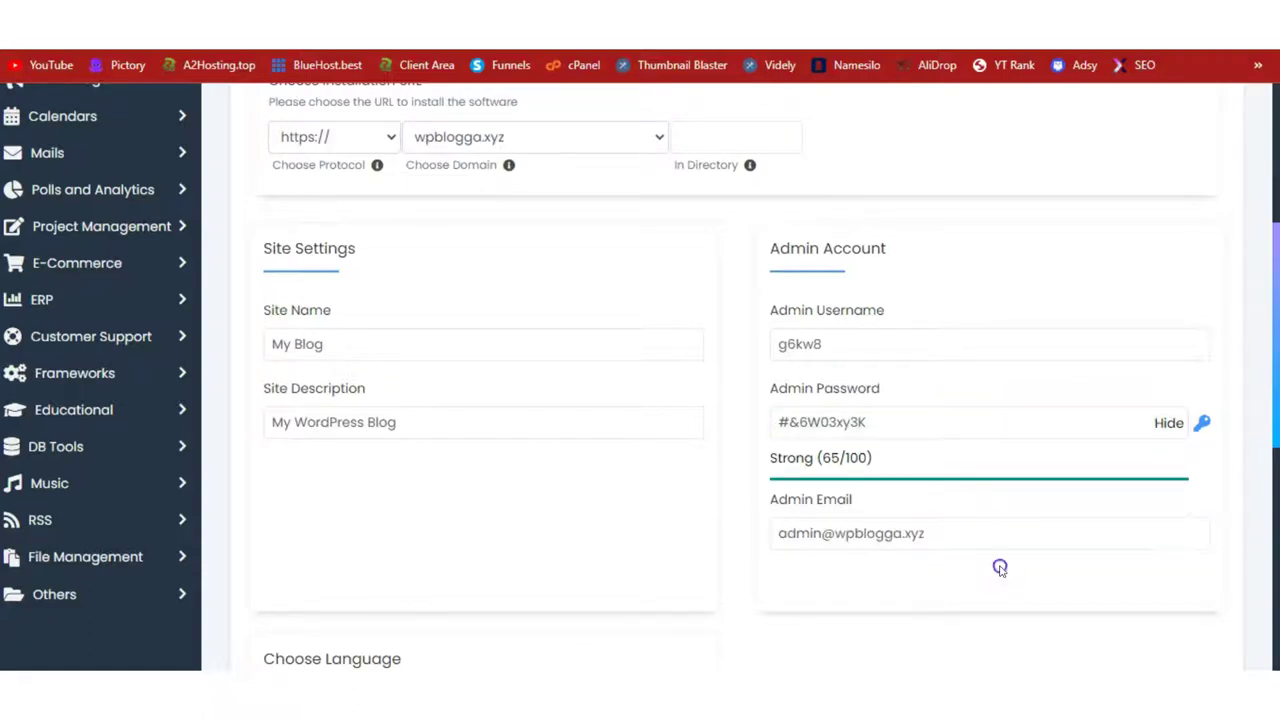
left_click_drag(1275, 330, 1266, 509)
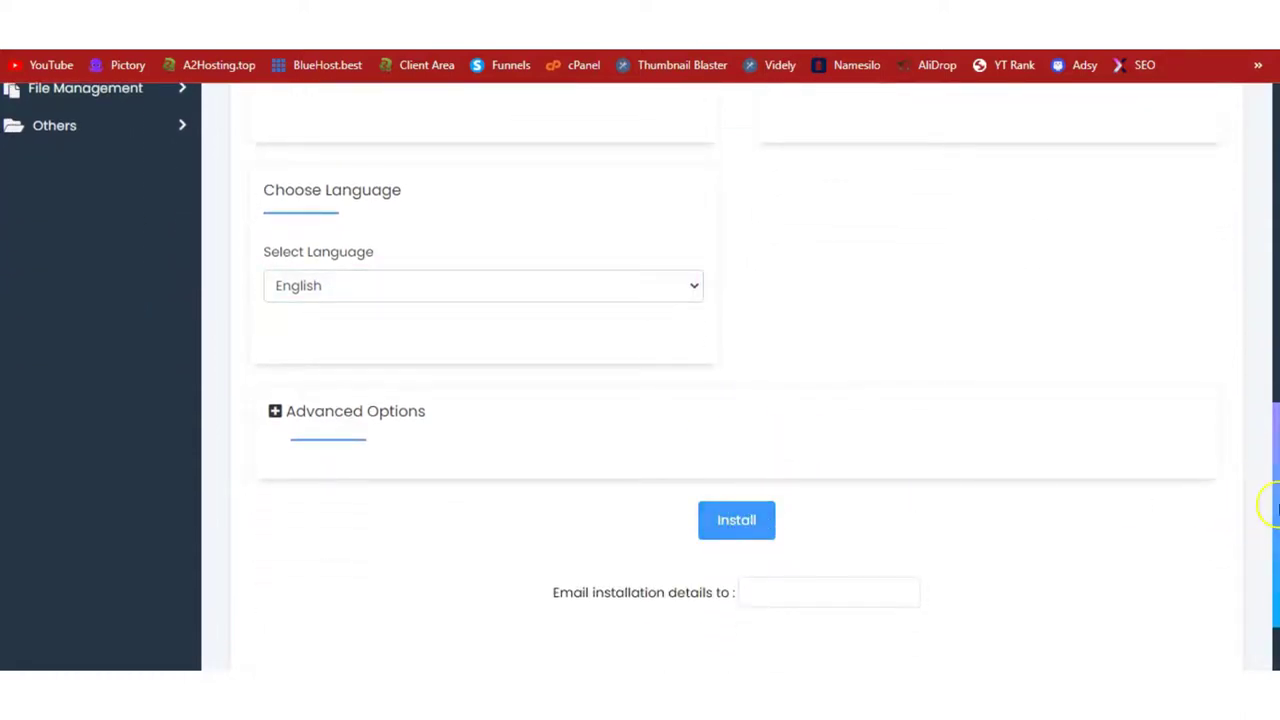
left_click_drag(1270, 508, 1266, 277)
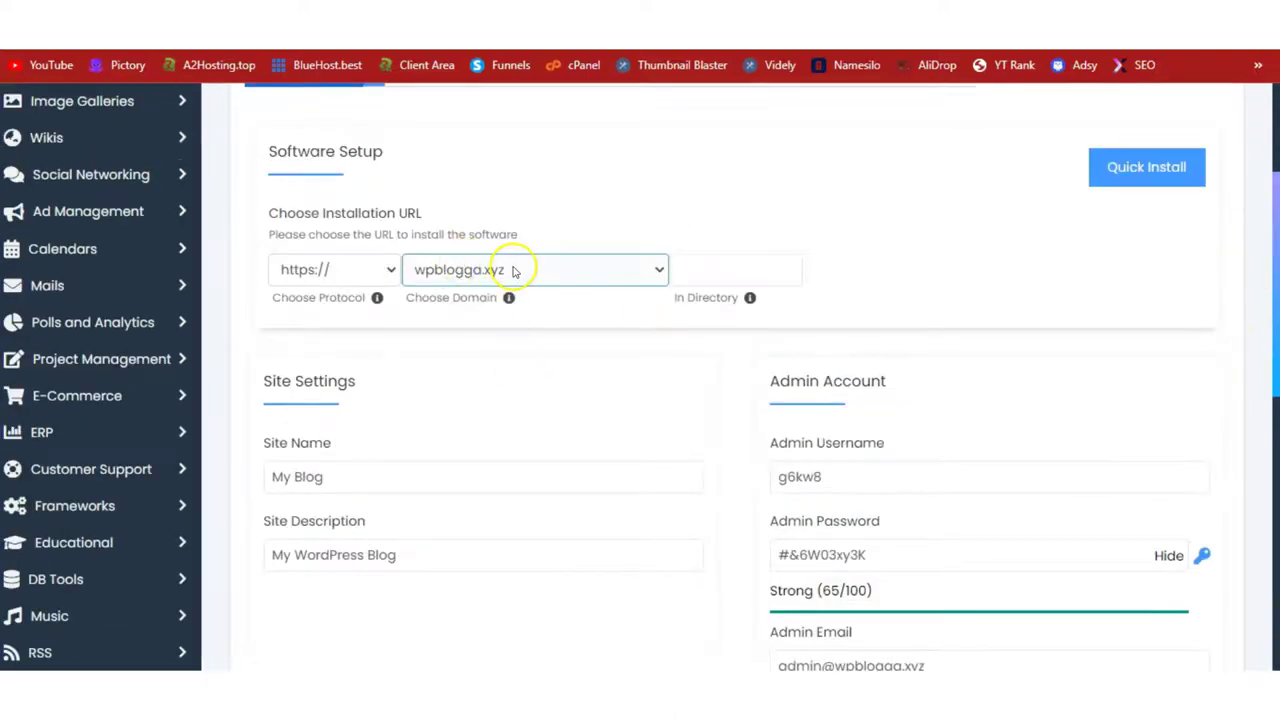
left_click_drag(1266, 271, 1276, 213)
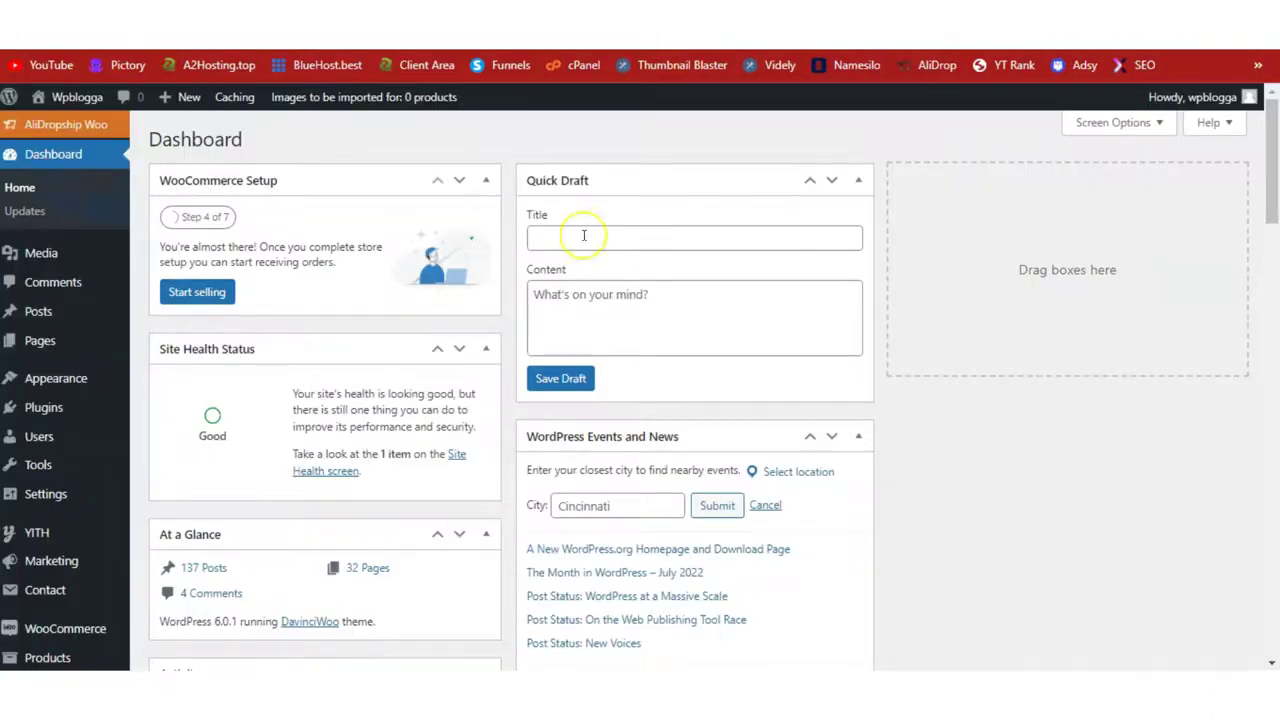
- Search the WordPress plugin directory for "woocommerce payment gateway"
left_click_drag(1272, 135, 1263, 98)
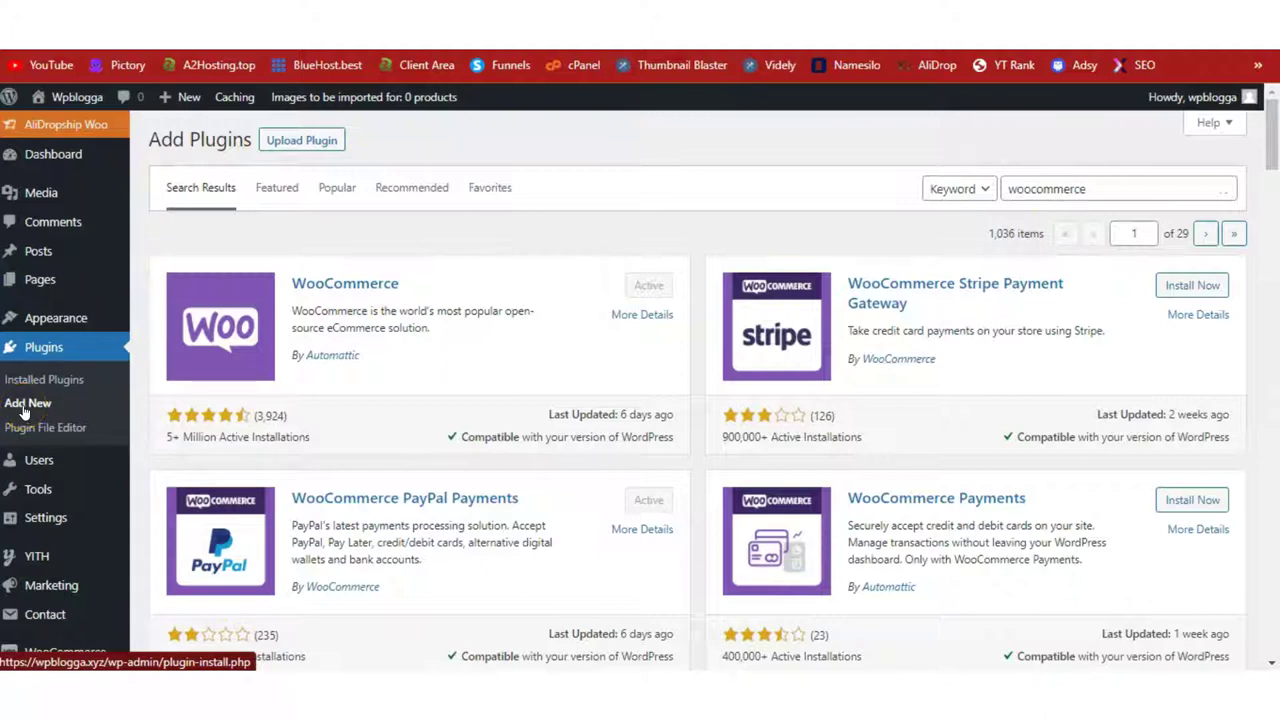
double_click(1094, 188)
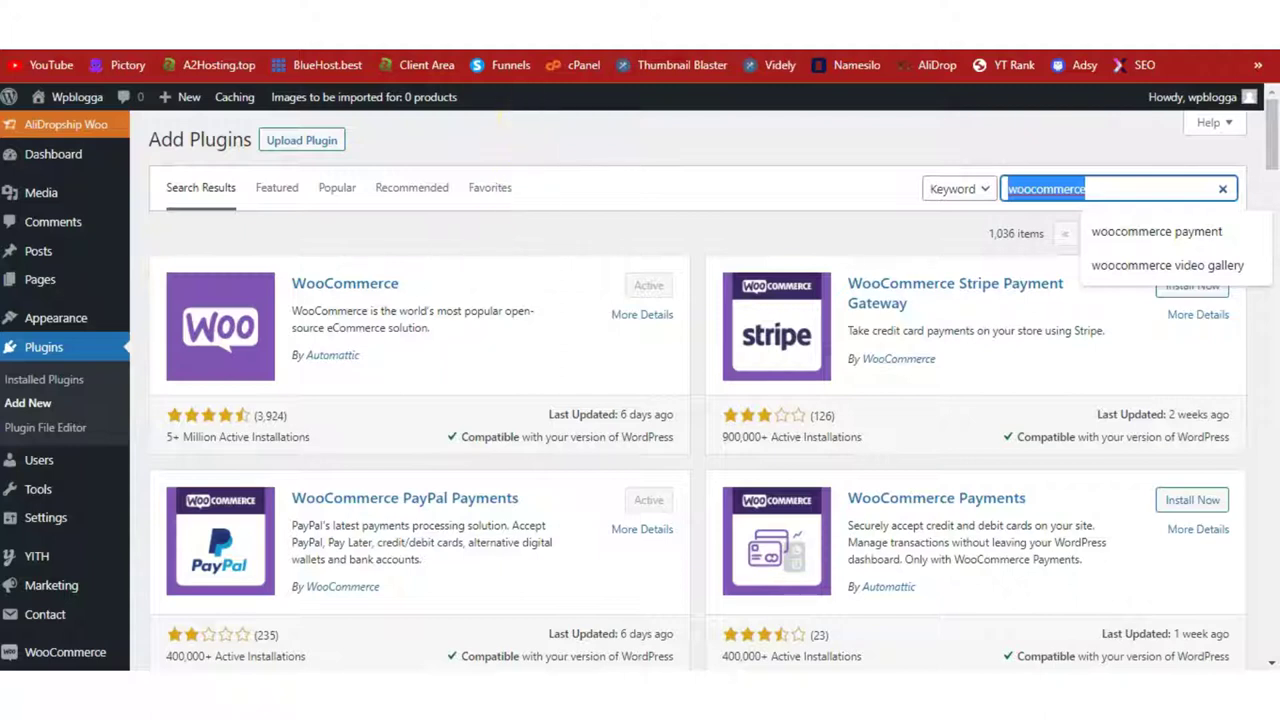
type("woocommerce payment gateway")
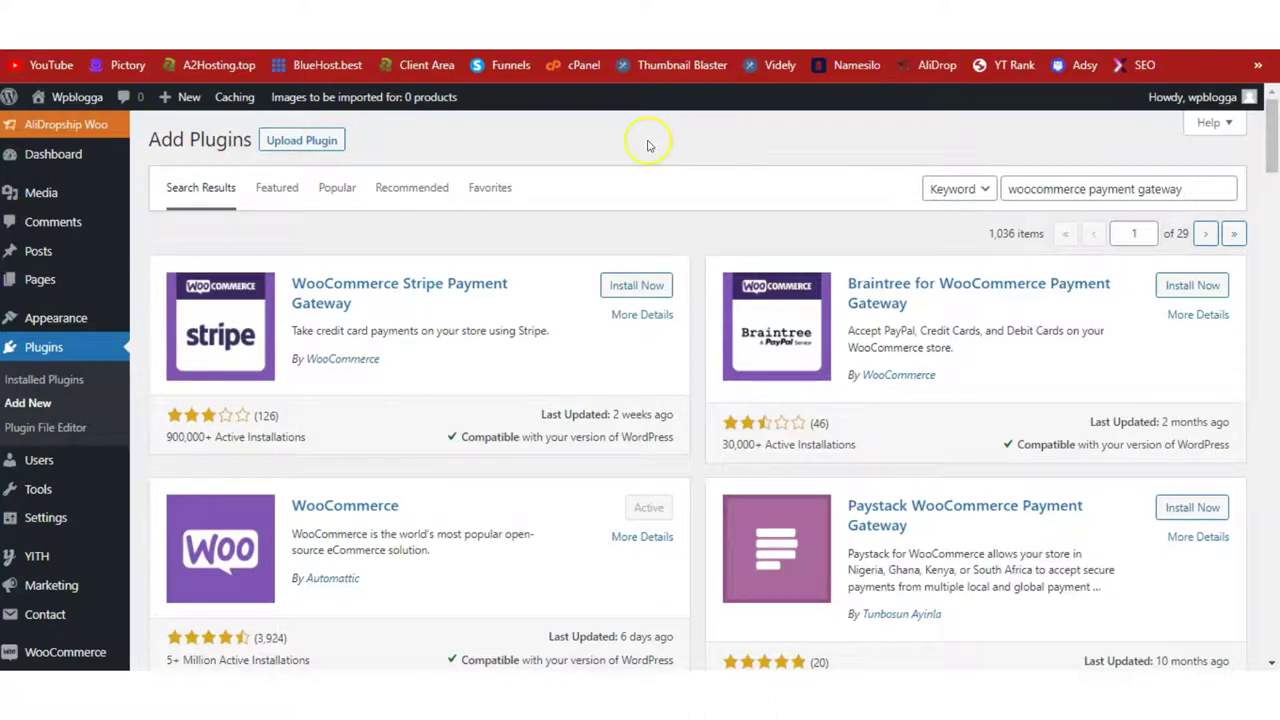
- Switch to the AliDropship website and look over its dropshipping plugin page
left_click(650, 20)
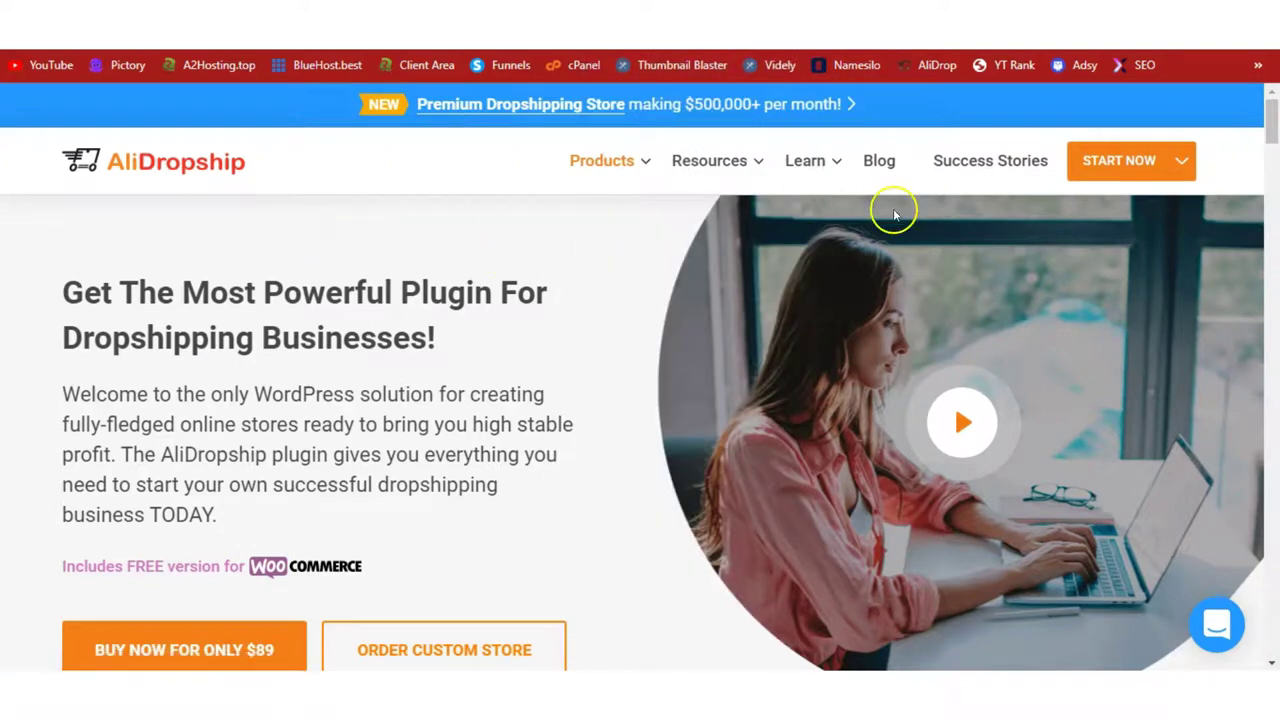
left_click(1274, 119)
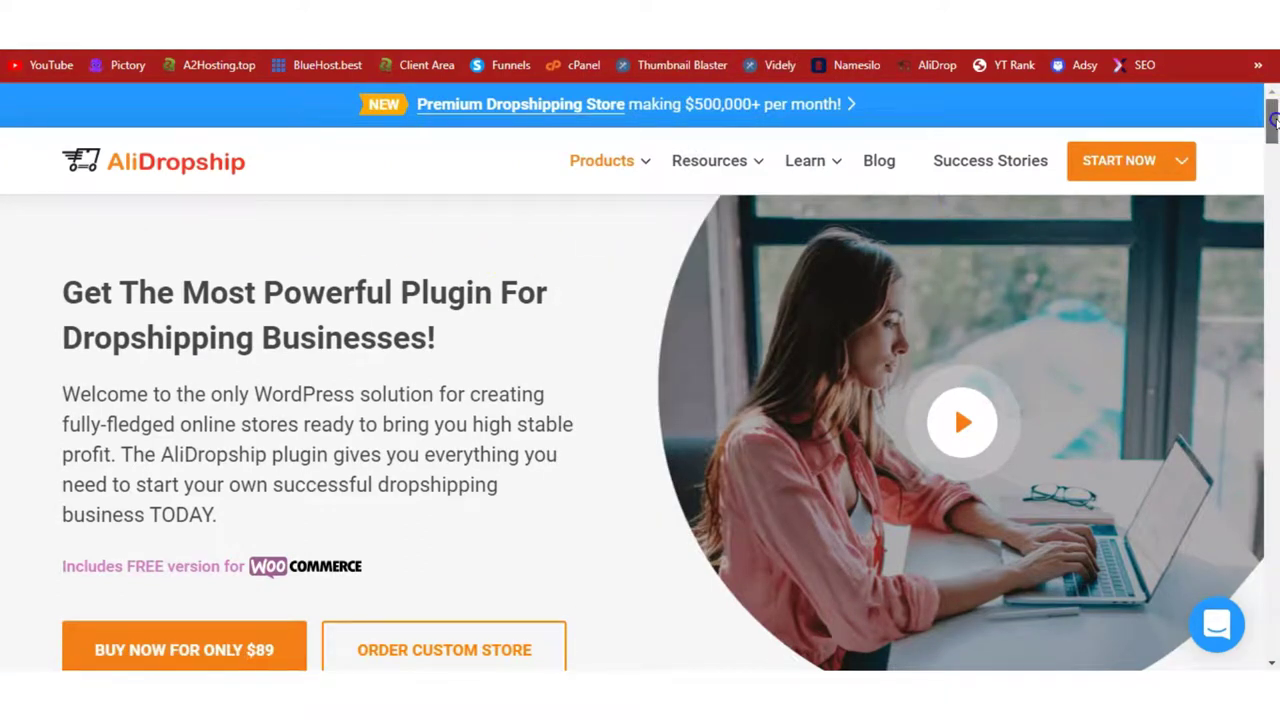
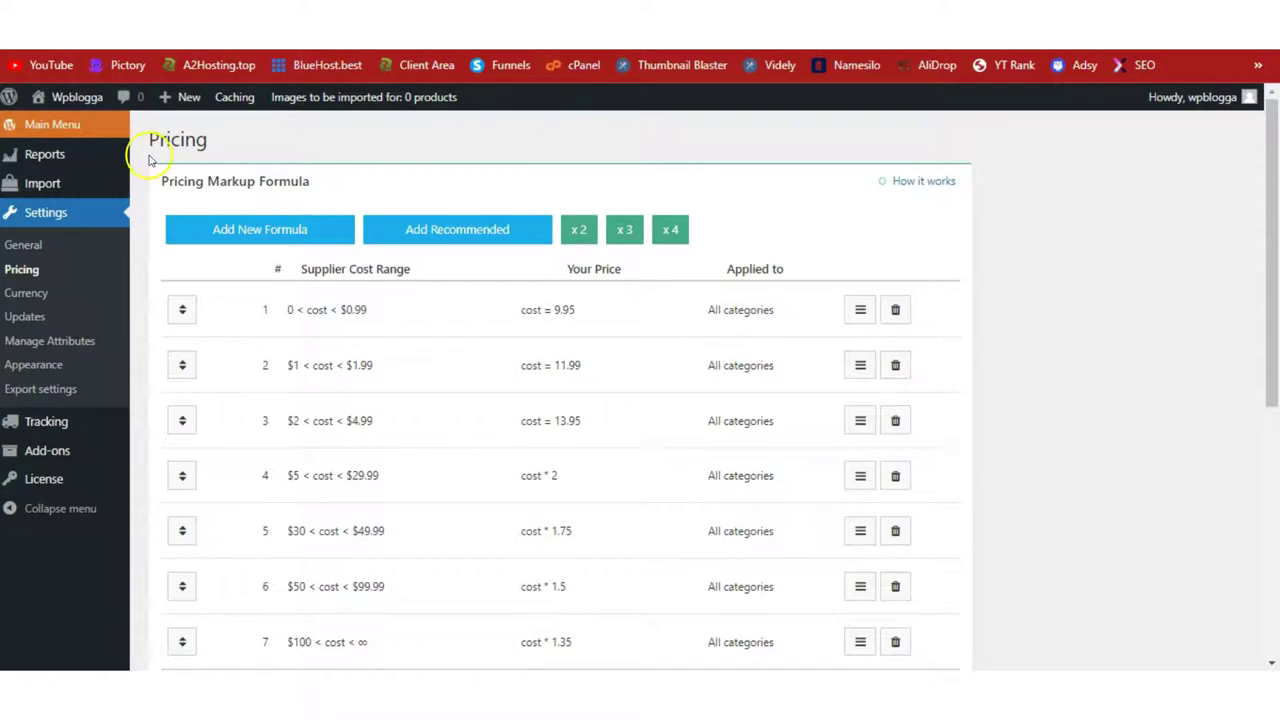
- Visit the AliDropship Woo plugin's License page, then go back to its Pricing settings
left_click(60, 127)
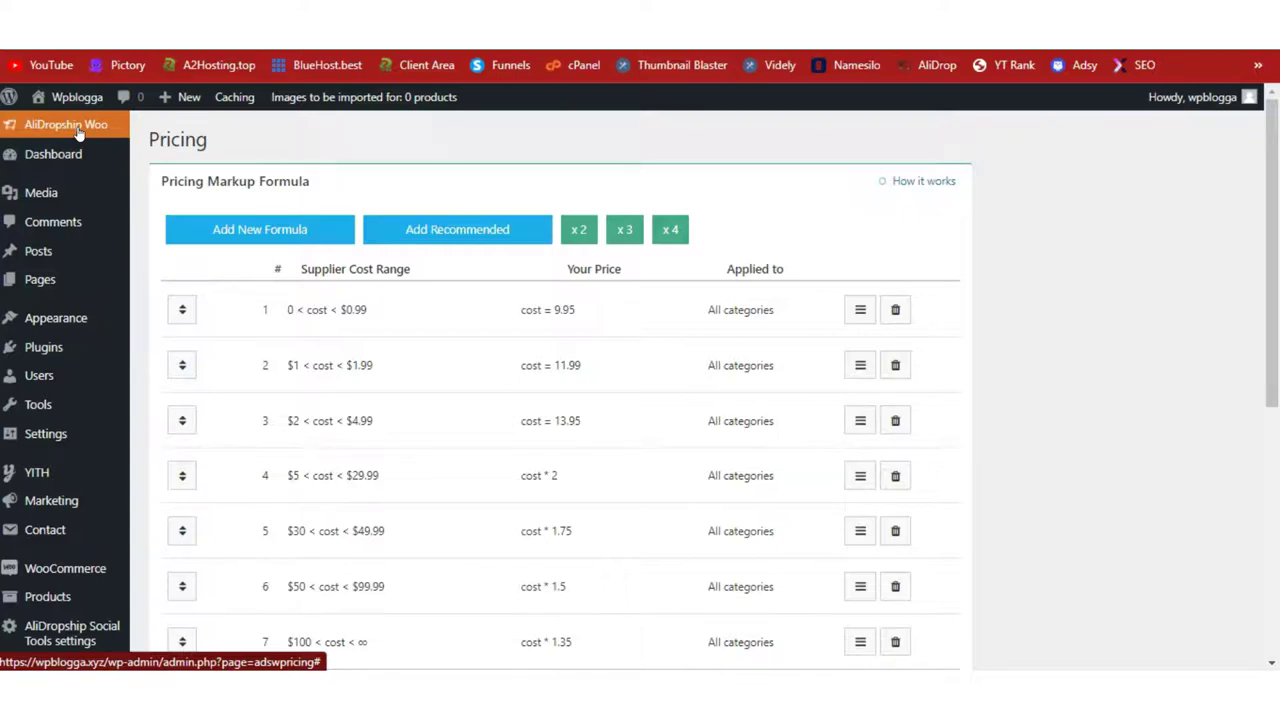
left_click(46, 134)
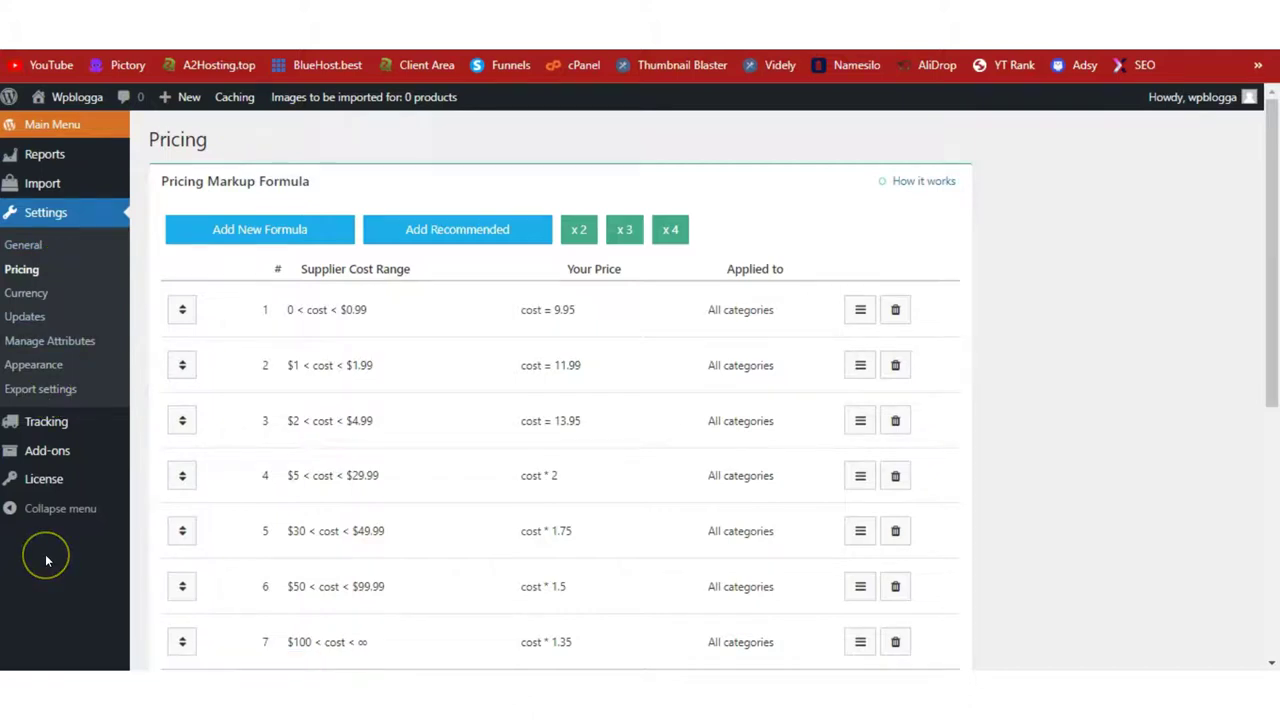
left_click(44, 482)
left_click(22, 270)
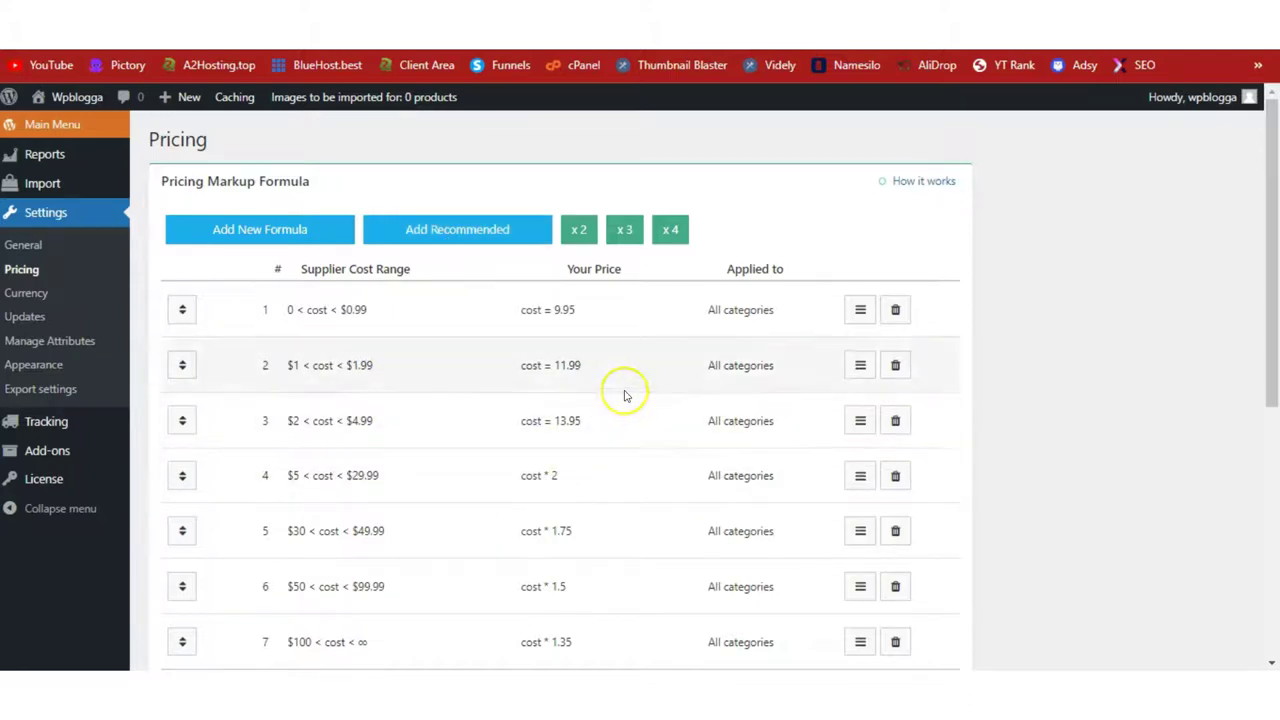
- Examine the Pricing Markup Formula table and its price rule for each supplier cost range
left_click_drag(1268, 190, 1270, 230)
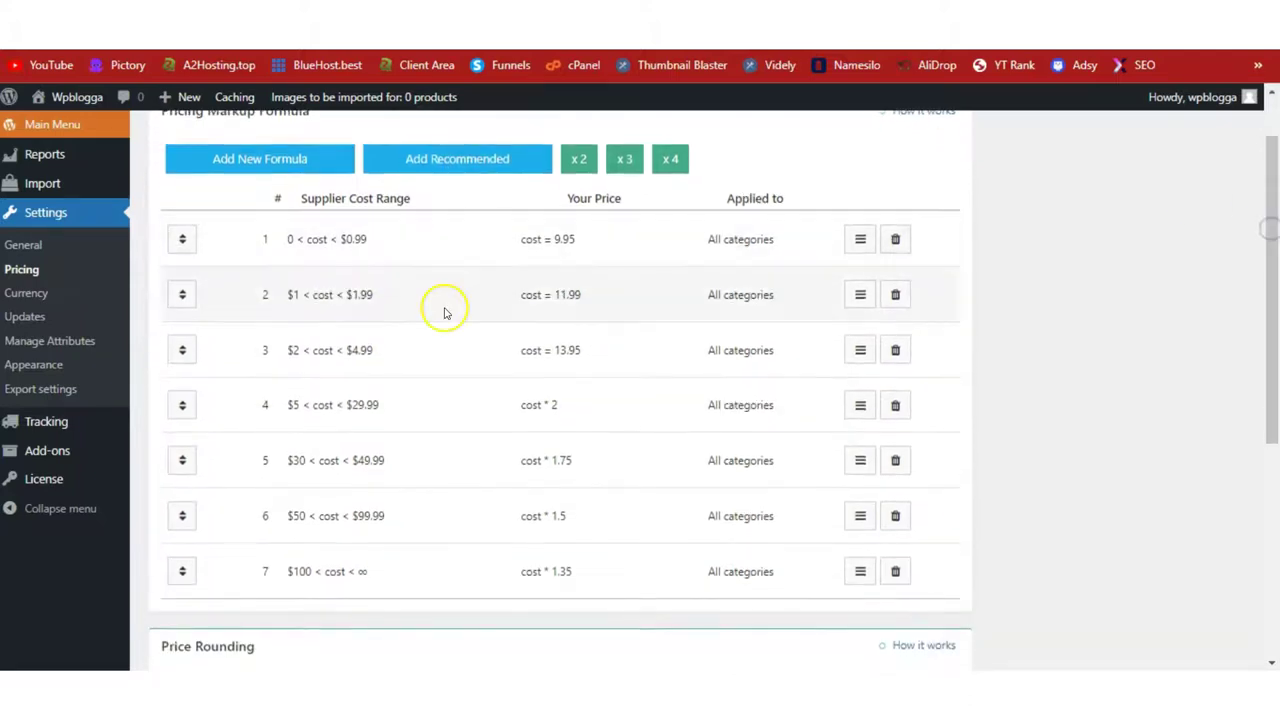
scroll(1270, 258, "up", 1)
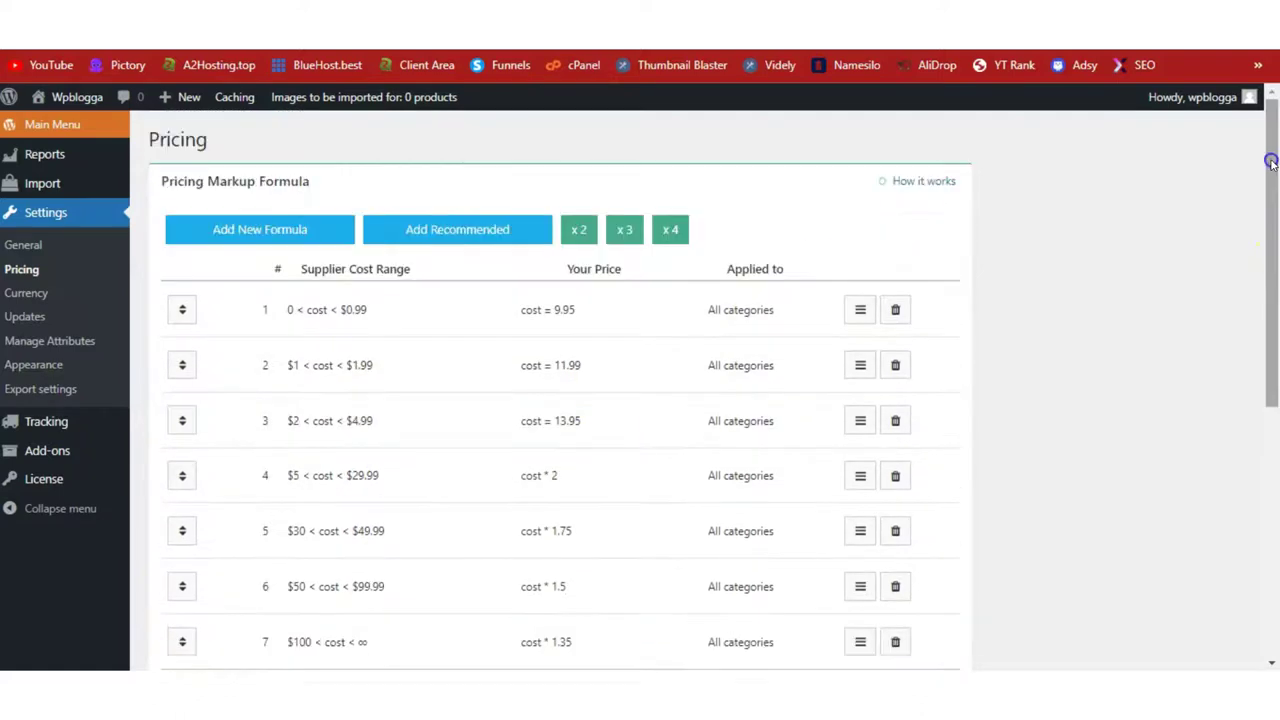
triple_click(258, 183)
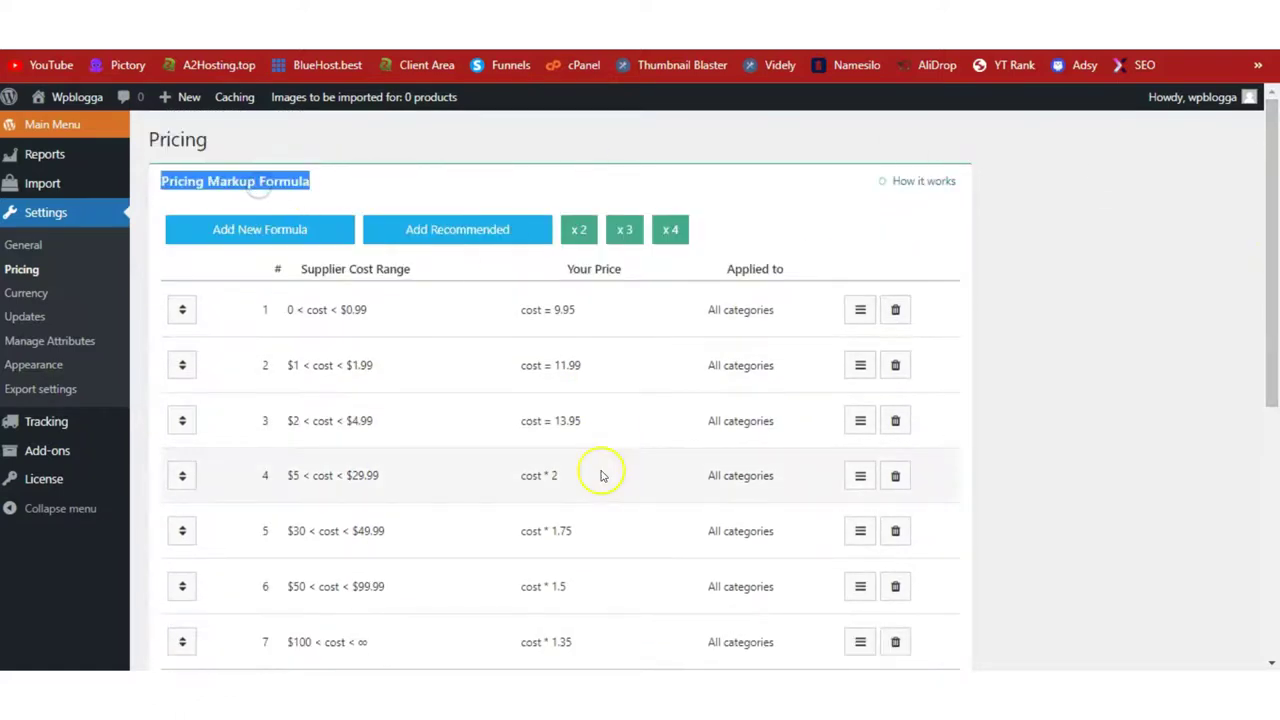
scroll(1271, 291, "down", 1)
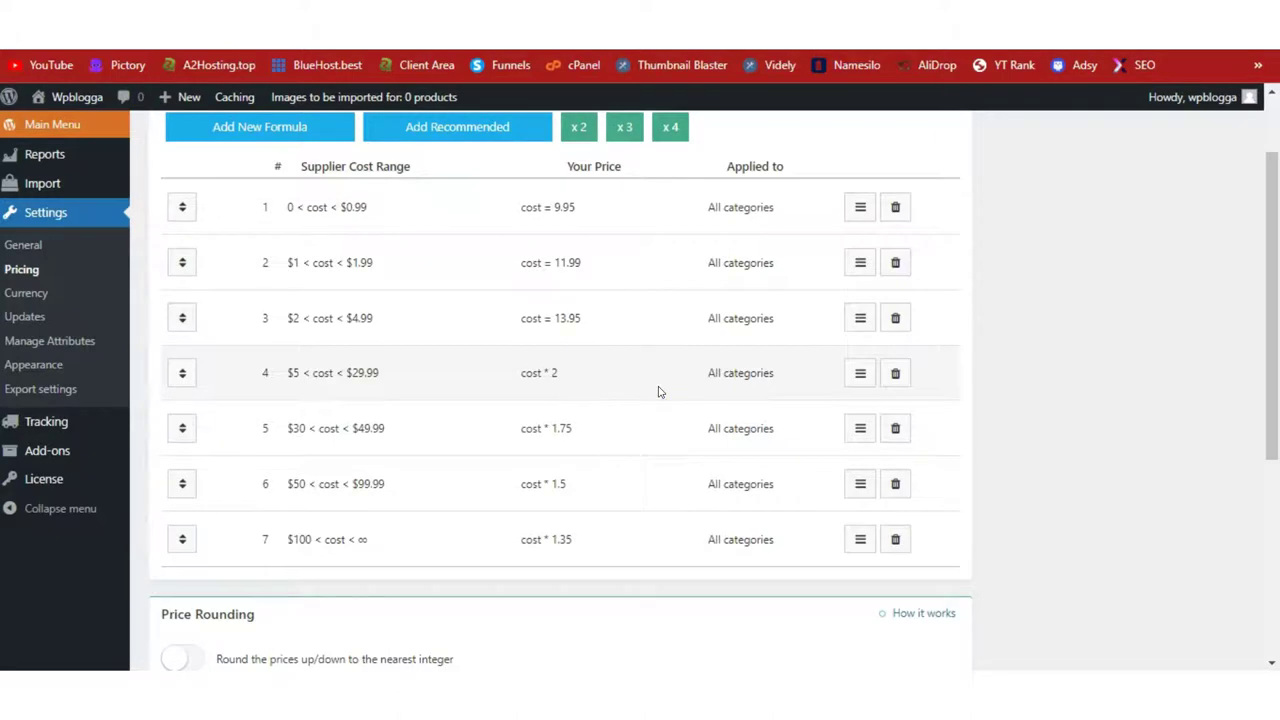
scroll(1266, 394, "up", 1)
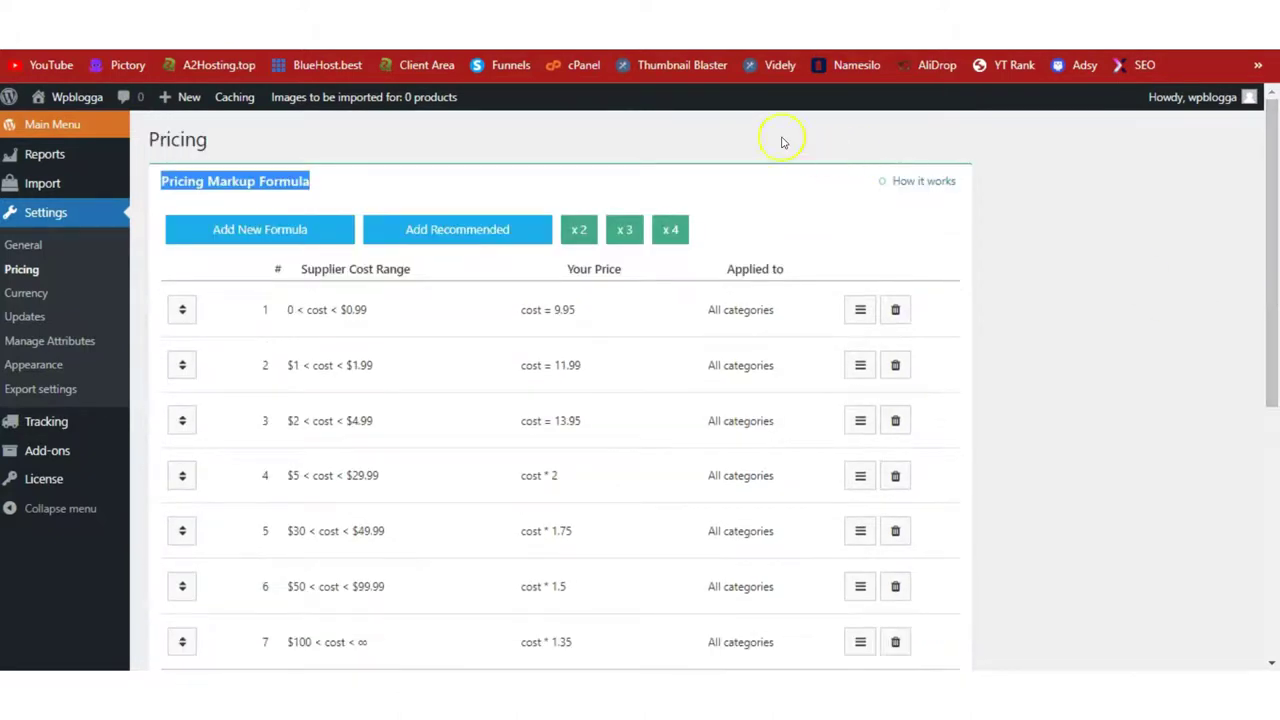
- Switch to AliDropship's Da Vinci 2.0 Woo theme page and download the free theme
key("ctrl+Tab")
mouse_move(705, 162)
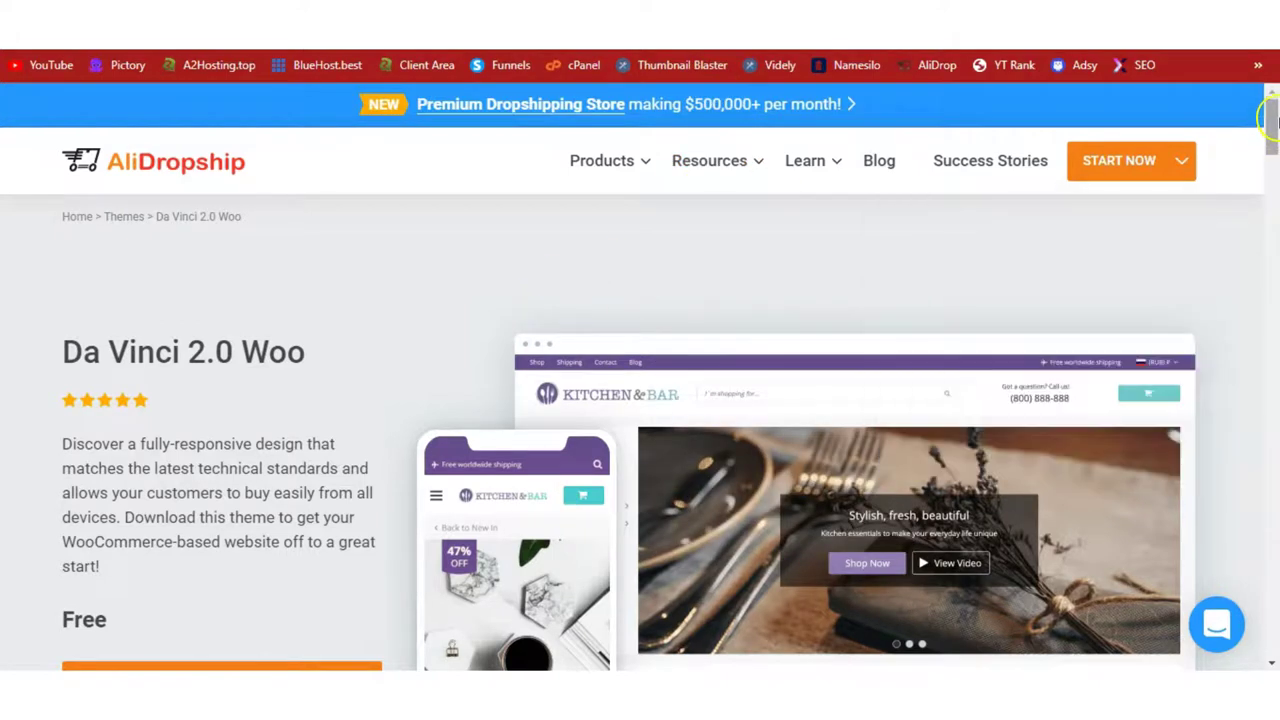
left_click_drag(1270, 124, 1272, 130)
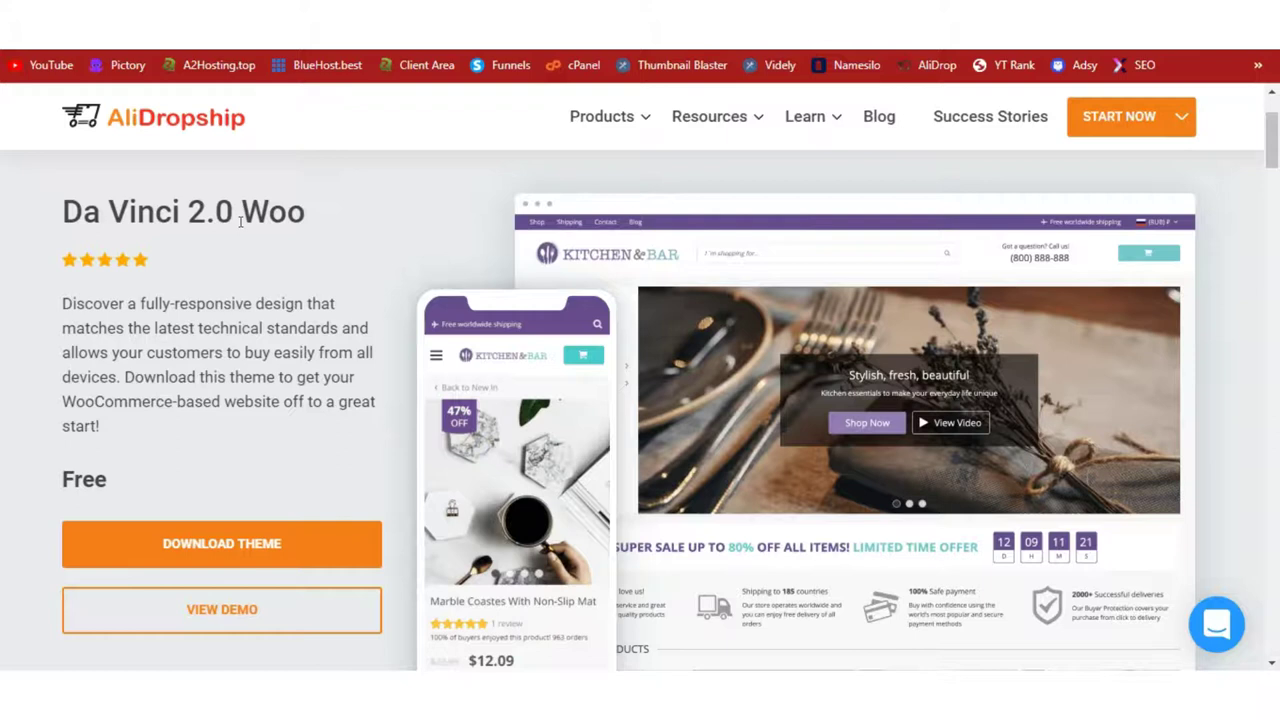
left_click(233, 552)
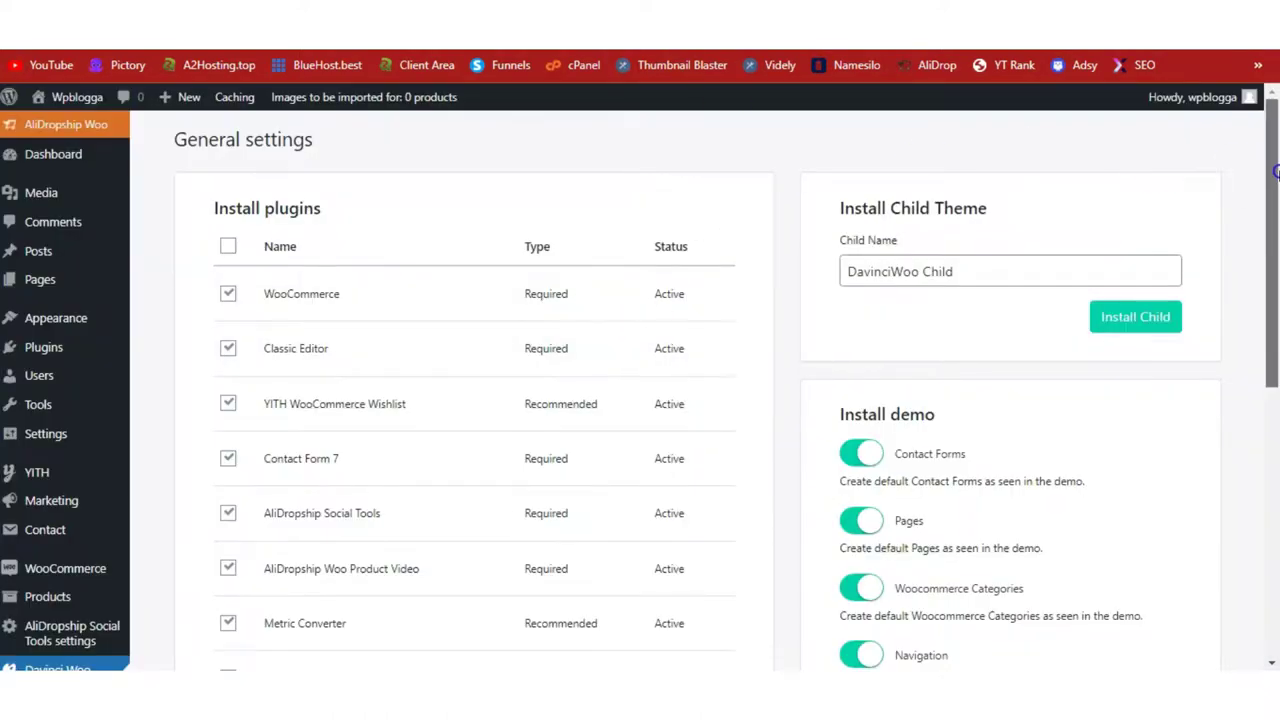
- Look through the Davinci Woo theme's General settings for installing plugins, a child theme and demo content
left_click_drag(1276, 172, 1272, 288)
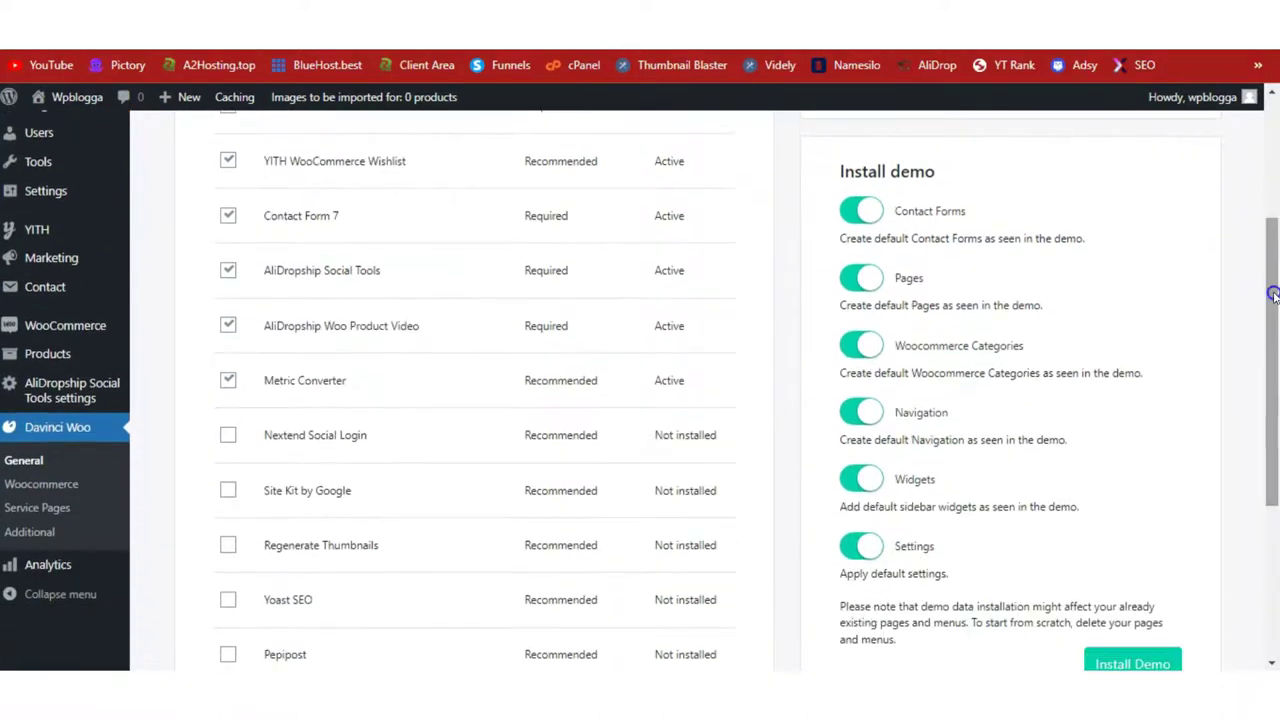
left_click(85, 436)
left_click(116, 435)
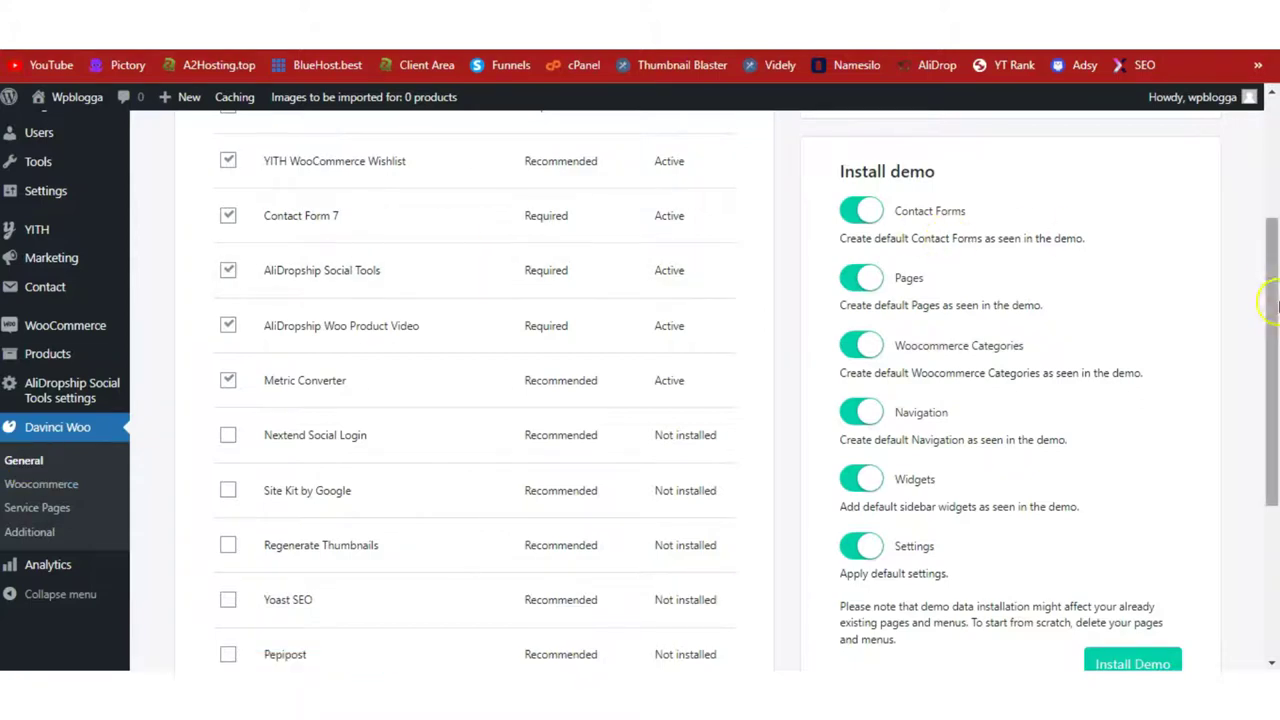
left_click_drag(1273, 265, 1275, 143)
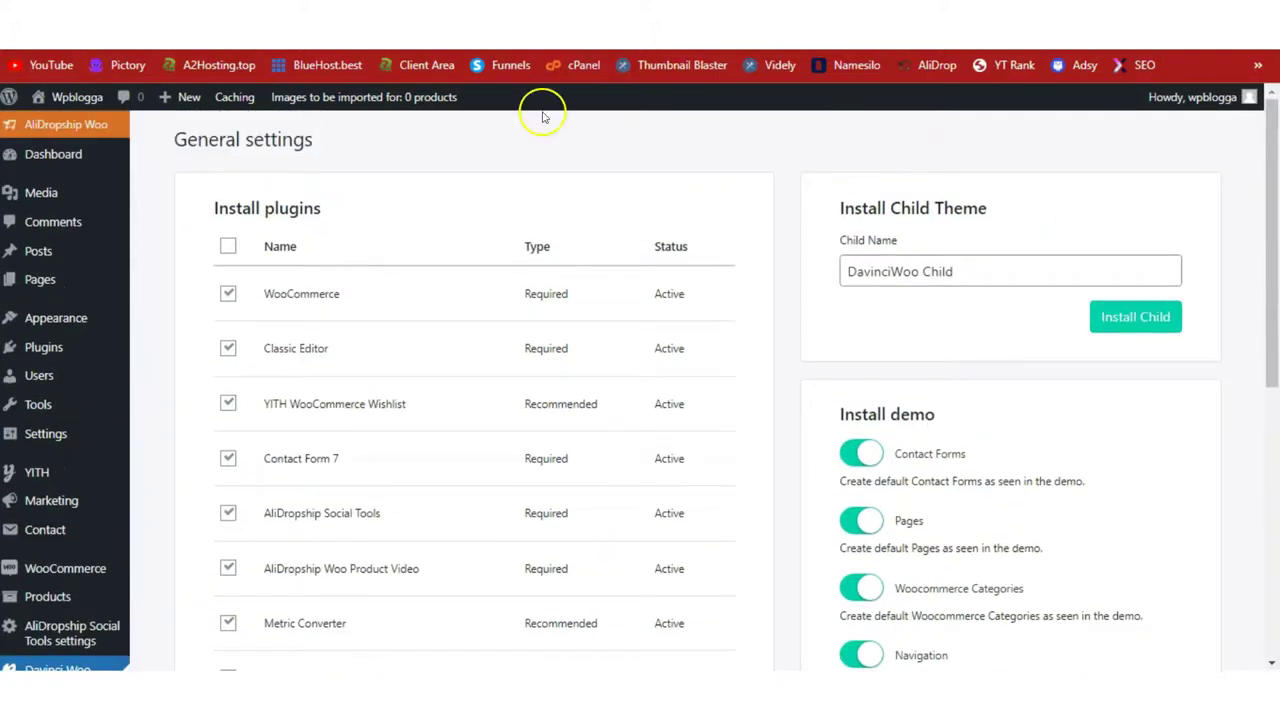
left_click_drag(1273, 200, 1273, 470)
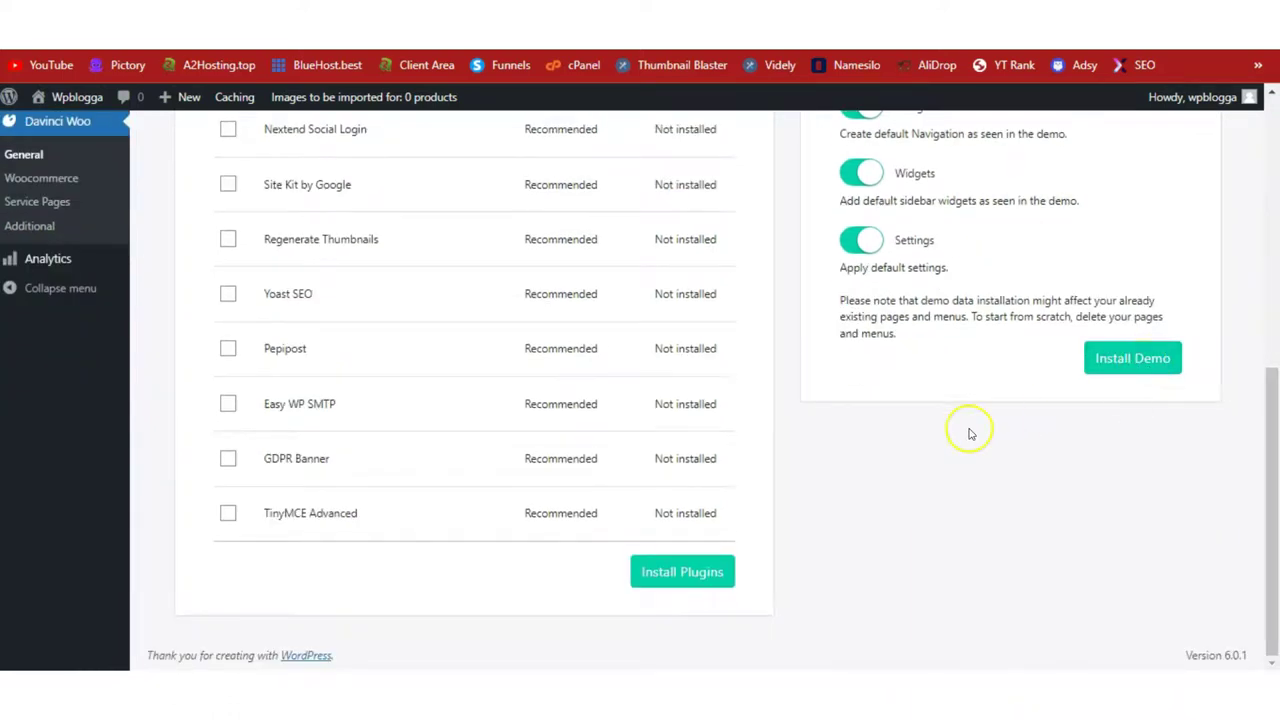
left_click_drag(1271, 447, 1268, 176)
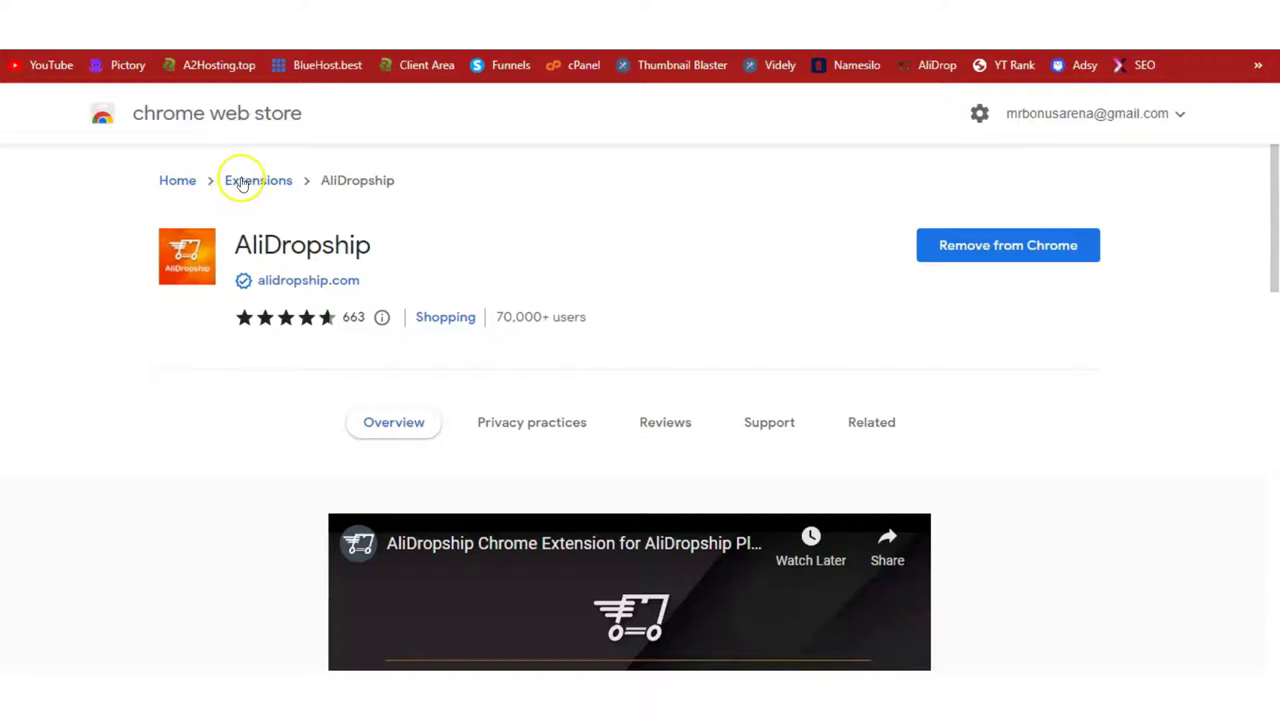
- Open the AliDropship Chrome extension and check the WordPress store's authorization status and the field for adding another domain
double_click(340, 245)
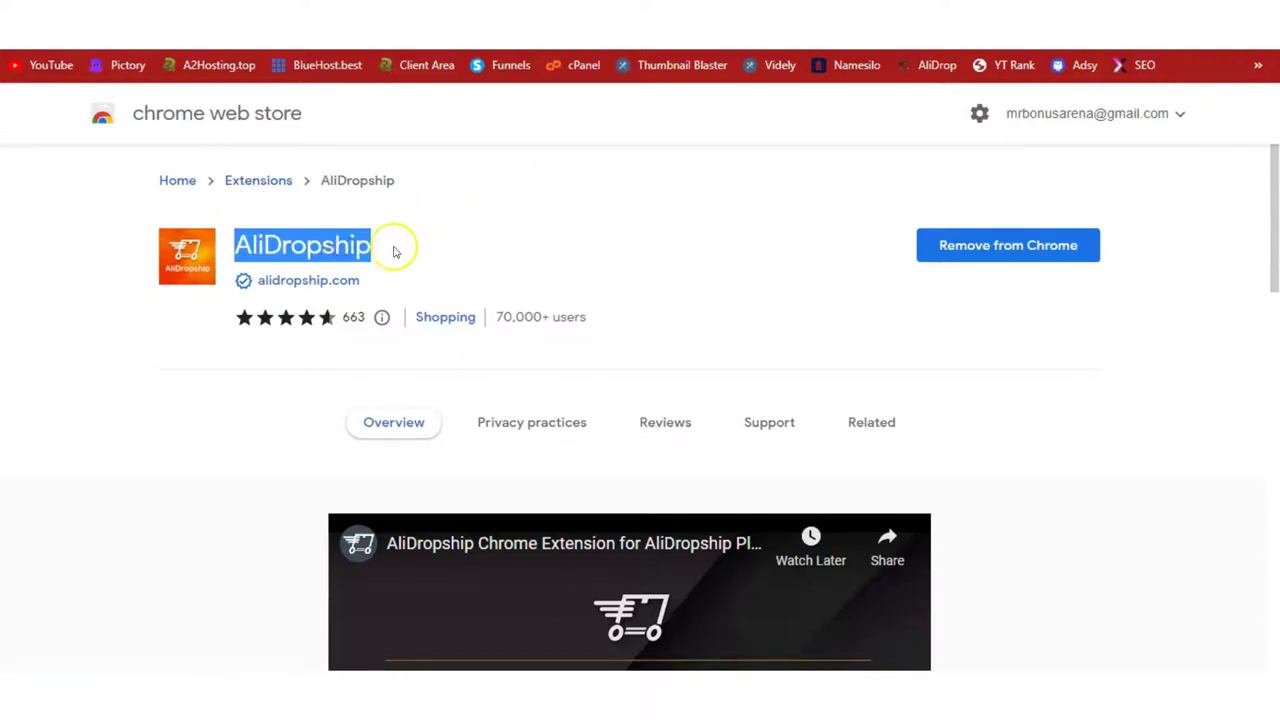
left_click(396, 247)
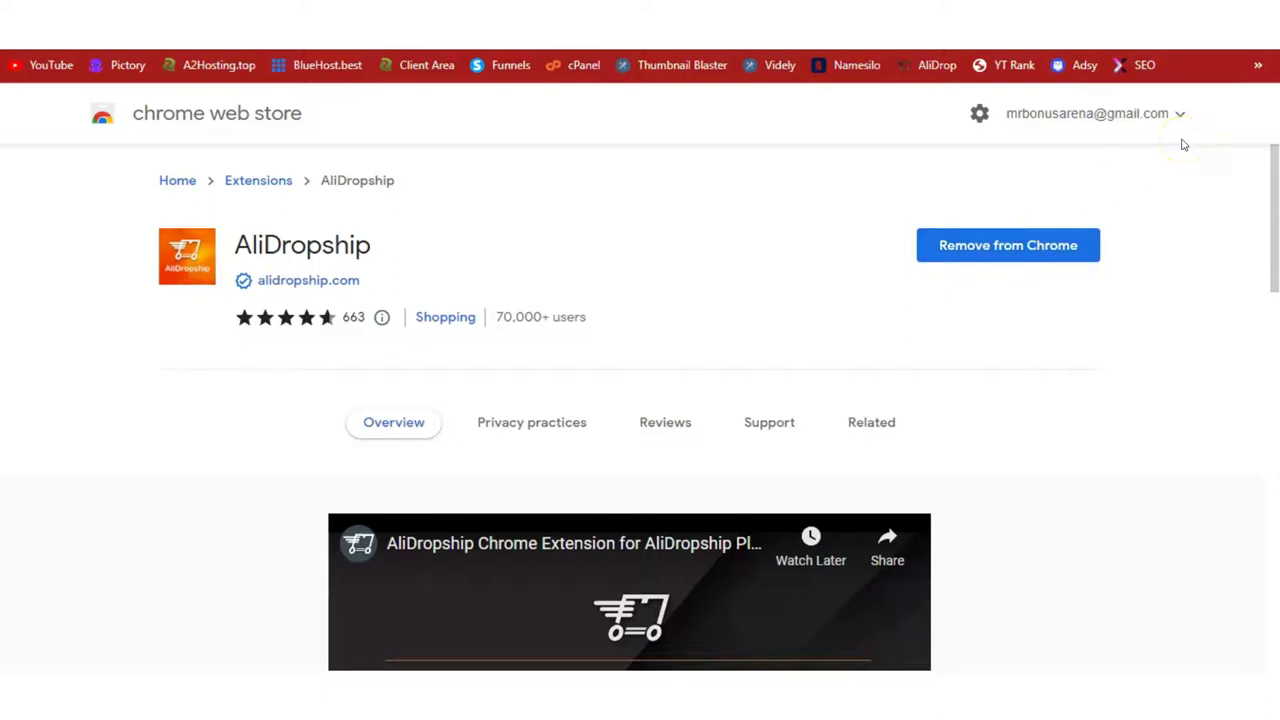
left_click(1190, 30)
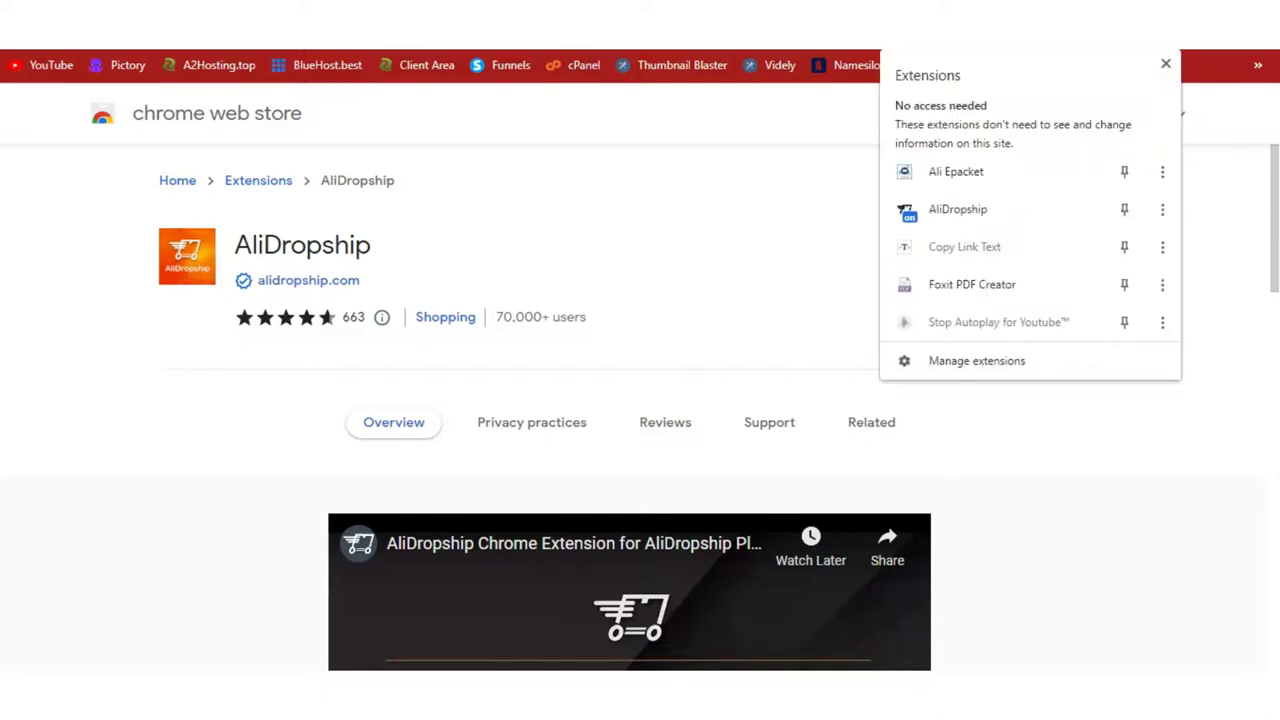
left_click(996, 215)
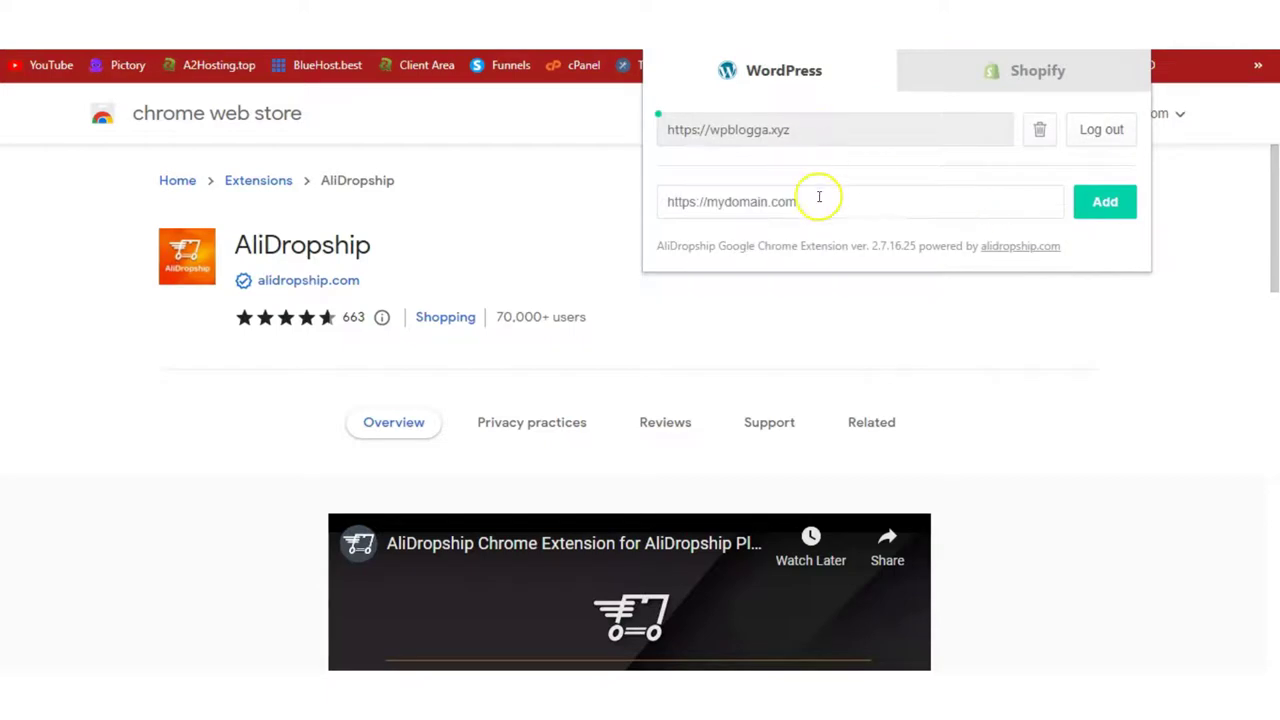
left_click(819, 197)
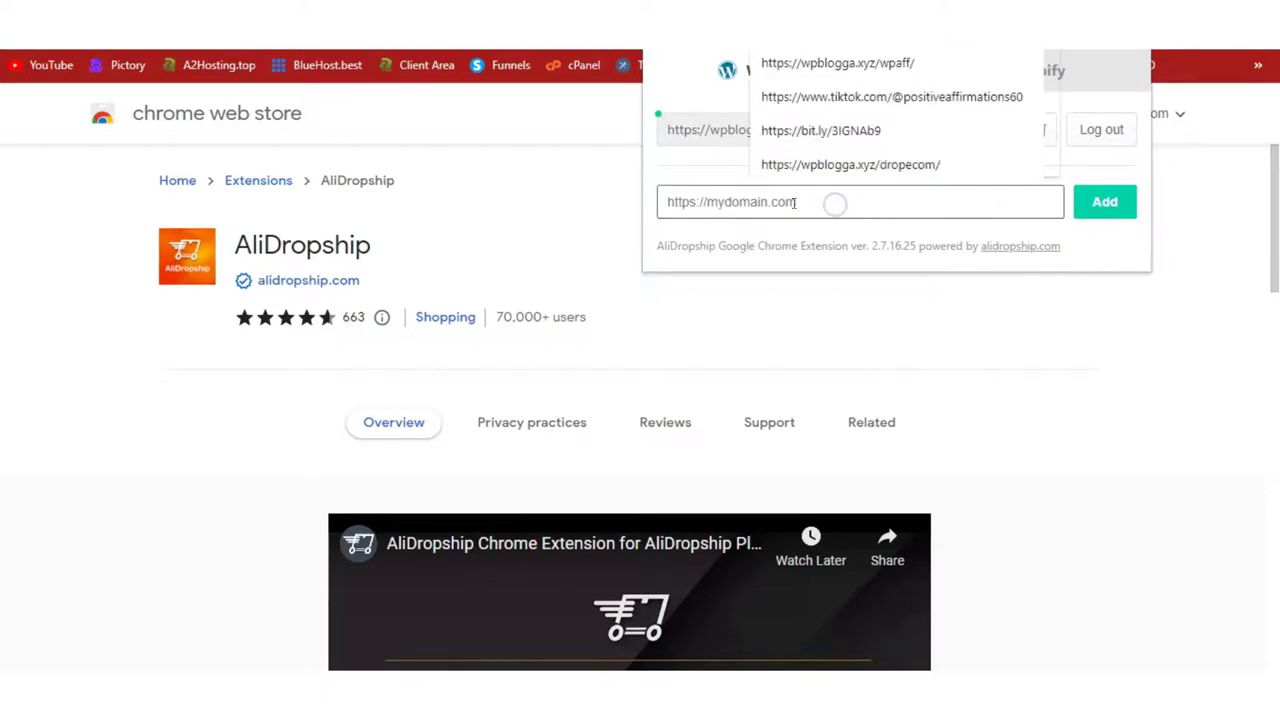
left_click(666, 156)
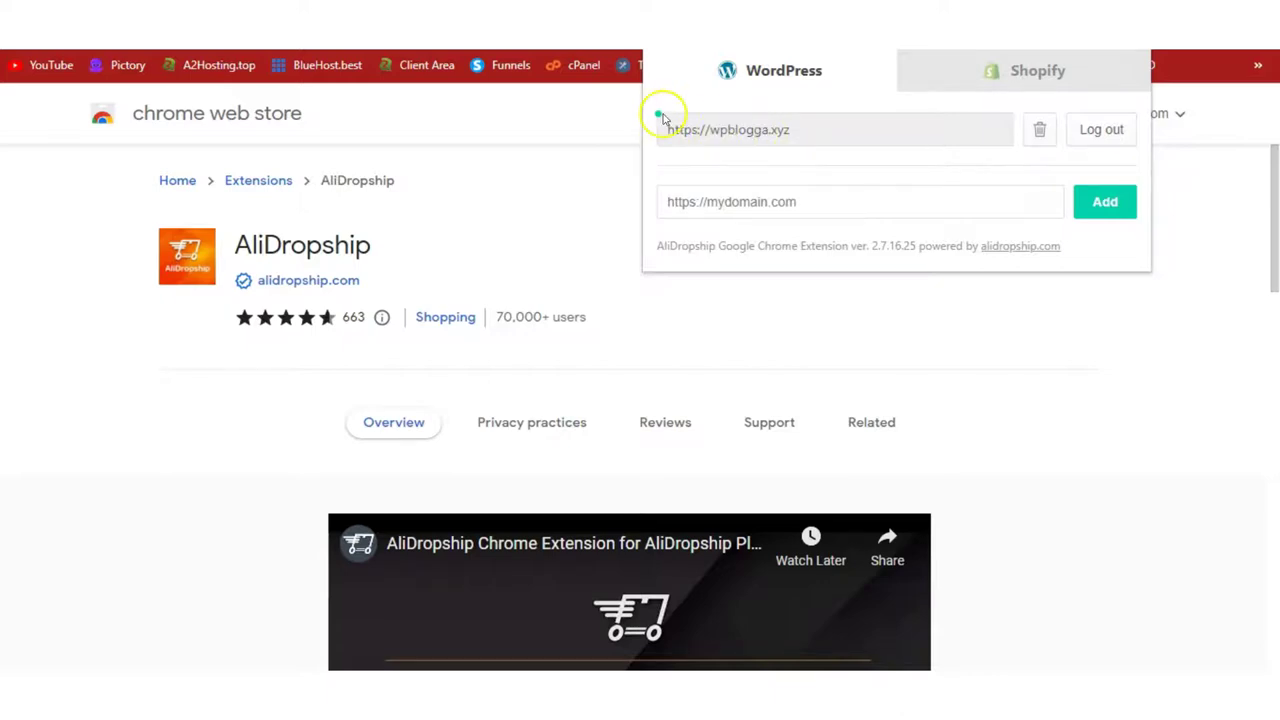
mouse_move(660, 118)
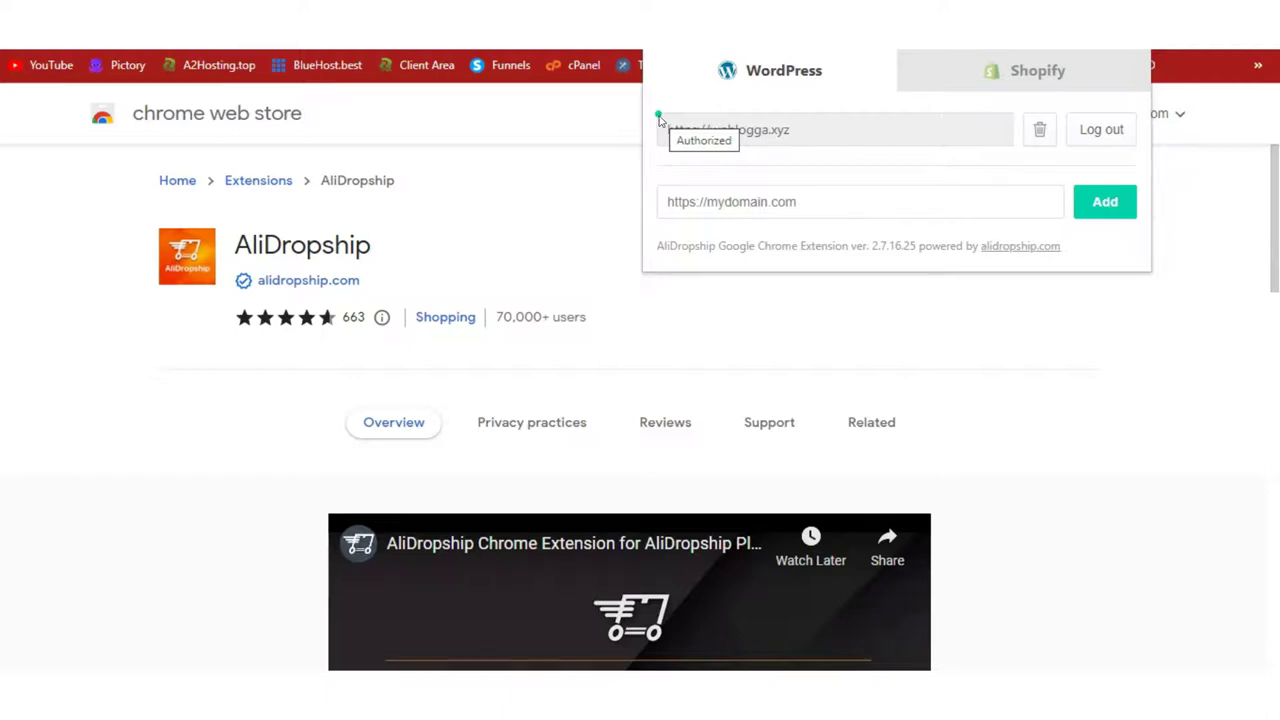
left_click(451, 140)
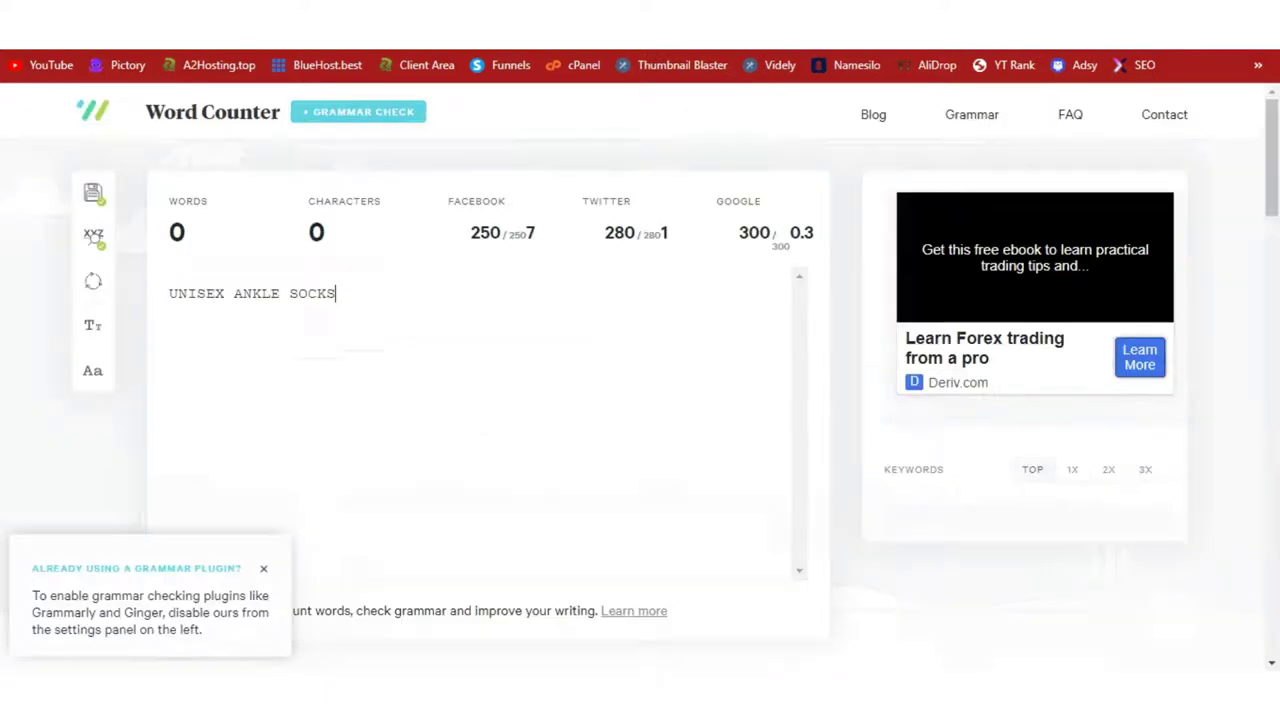
- Copy the product title UNISEX ANKLE SOCKS from Word Counter and switch to the AliExpress sock product page
left_click_drag(340, 292, 163, 290)
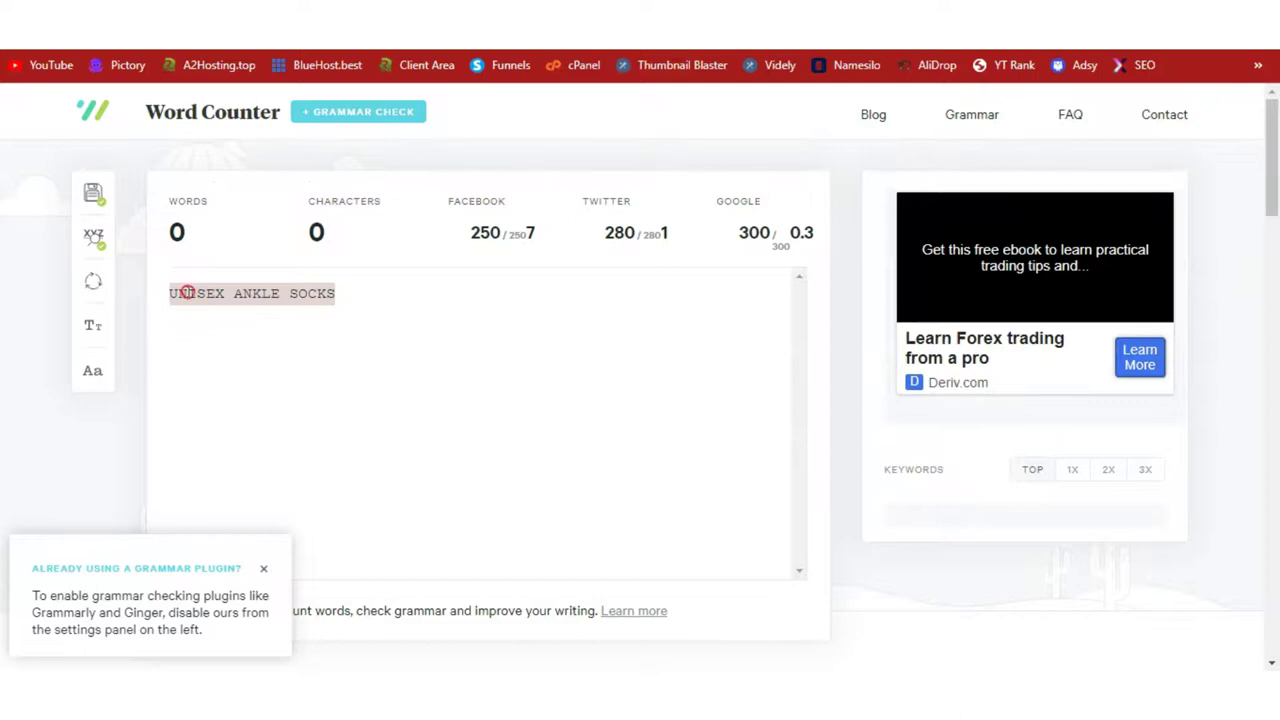
right_click(186, 292)
left_click(288, 359)
key("ctrl+Tab")
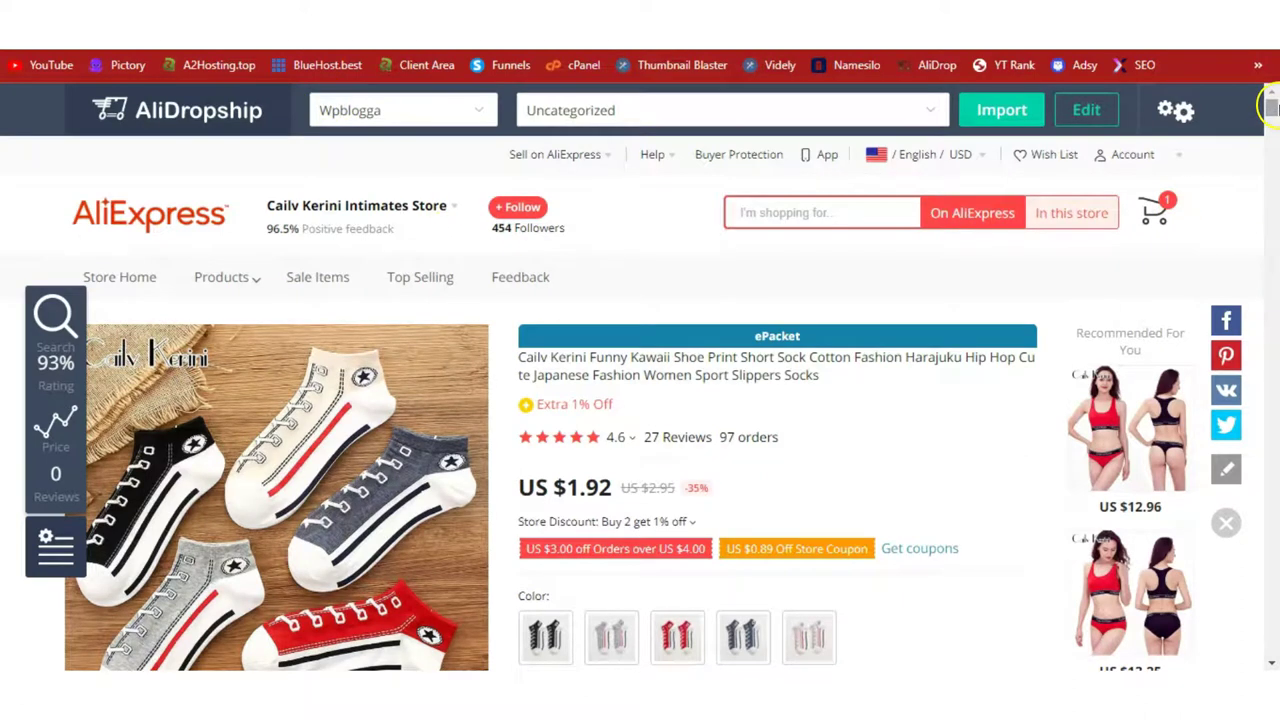
- Look over the AliExpress sock product and keep Wpblogga as the AliDropship destination store
scroll(1272, 108, "down", 1)
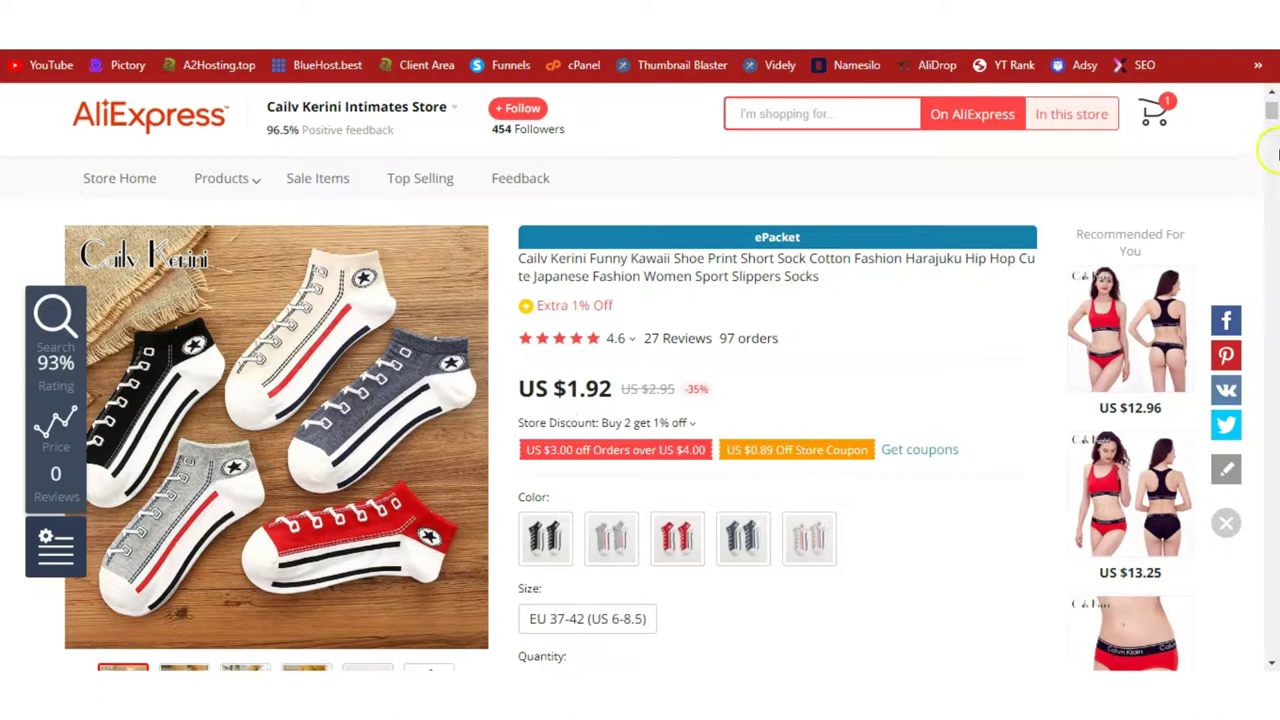
scroll(1268, 106, "up", 1)
mouse_move(640, 172)
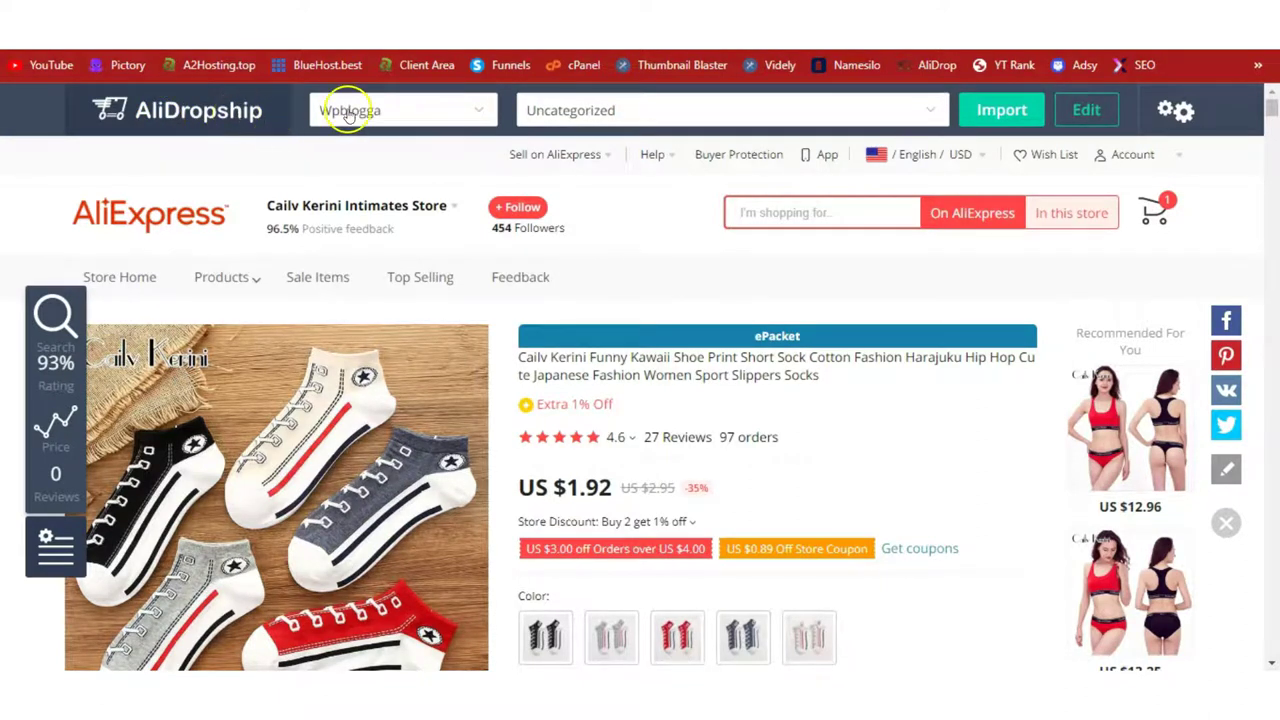
left_click(378, 111)
left_click(384, 112)
- Choose the Uncategorized category for the socks and import the product into the store's Import List
left_click(640, 106)
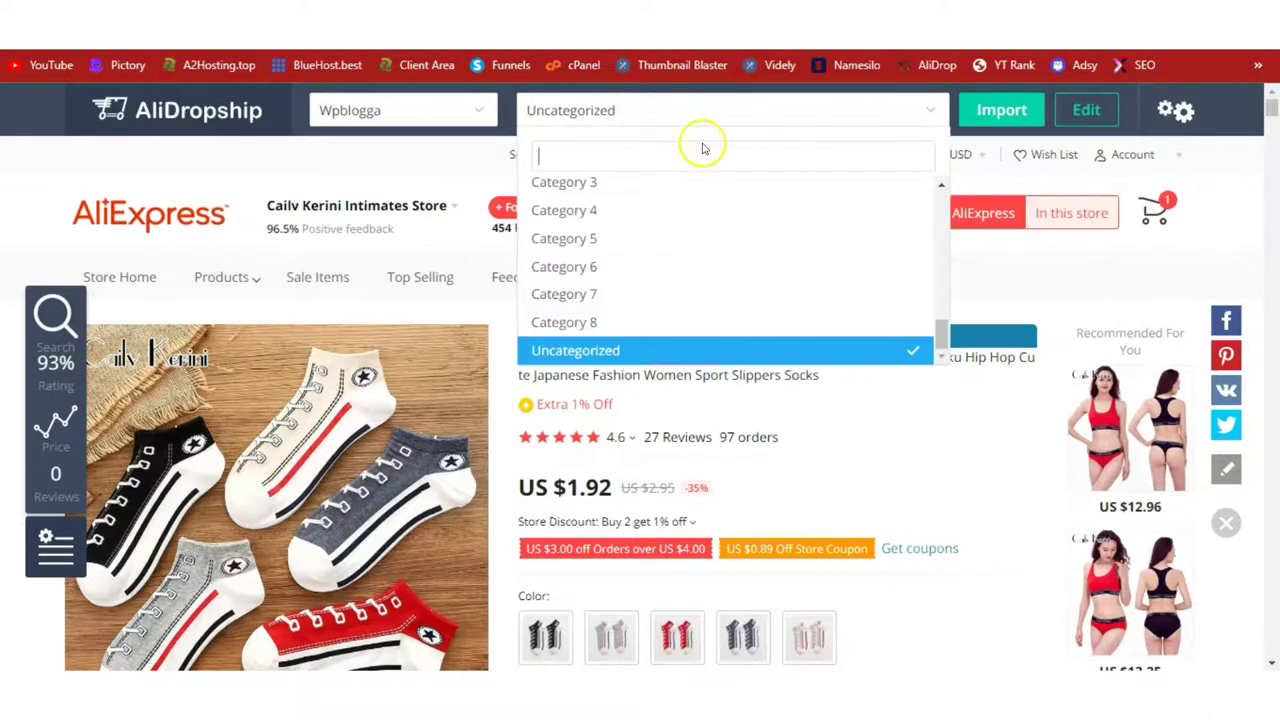
left_click_drag(942, 336, 944, 204)
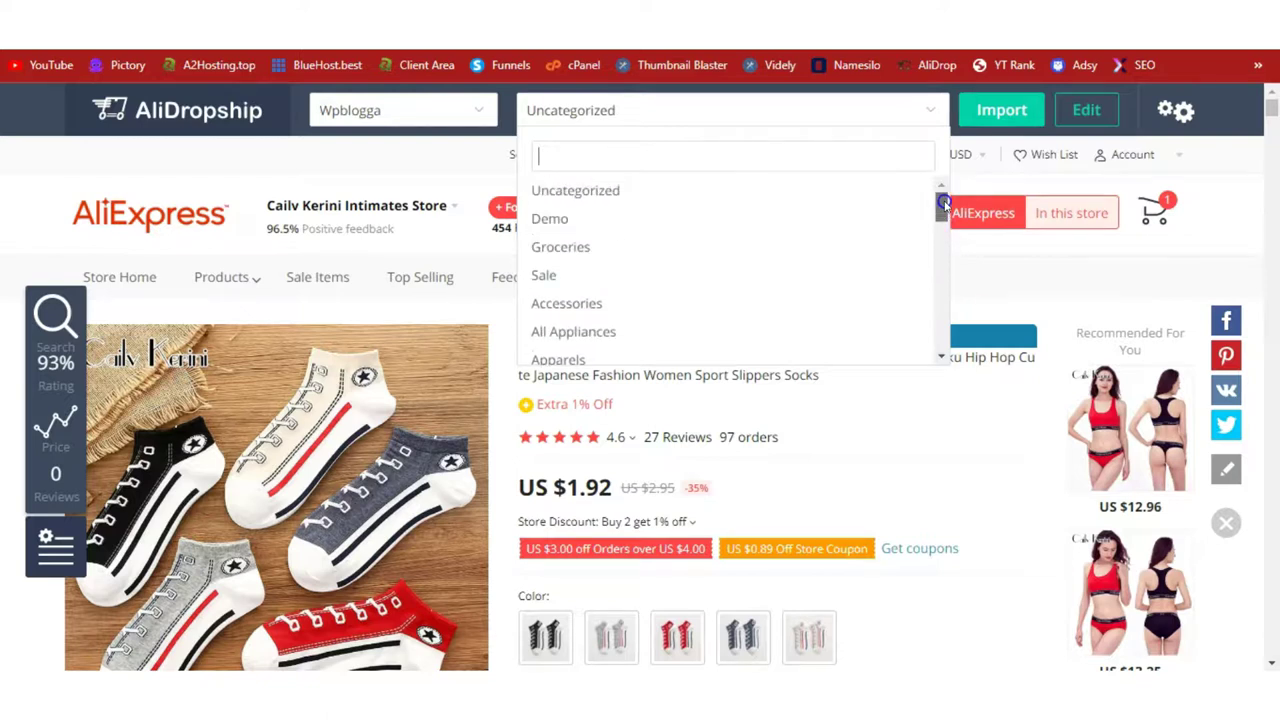
left_click(738, 192)
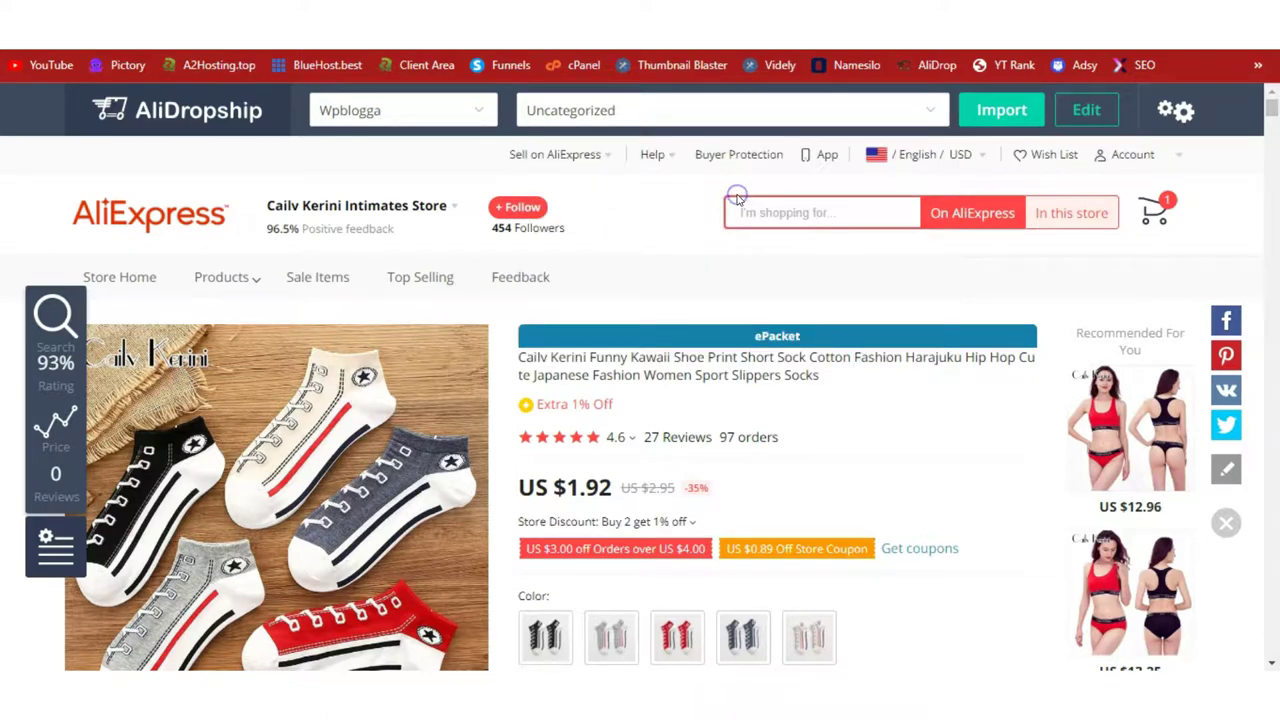
left_click(795, 115)
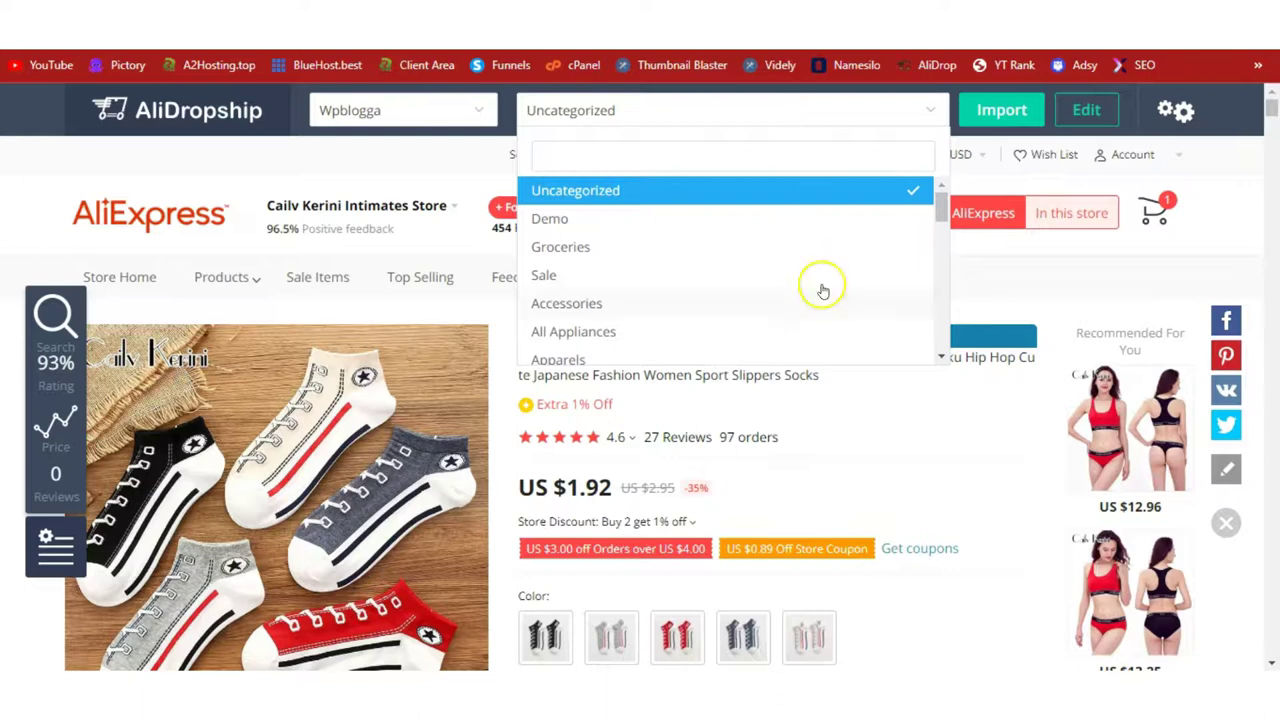
left_click(808, 108)
left_click(995, 114)
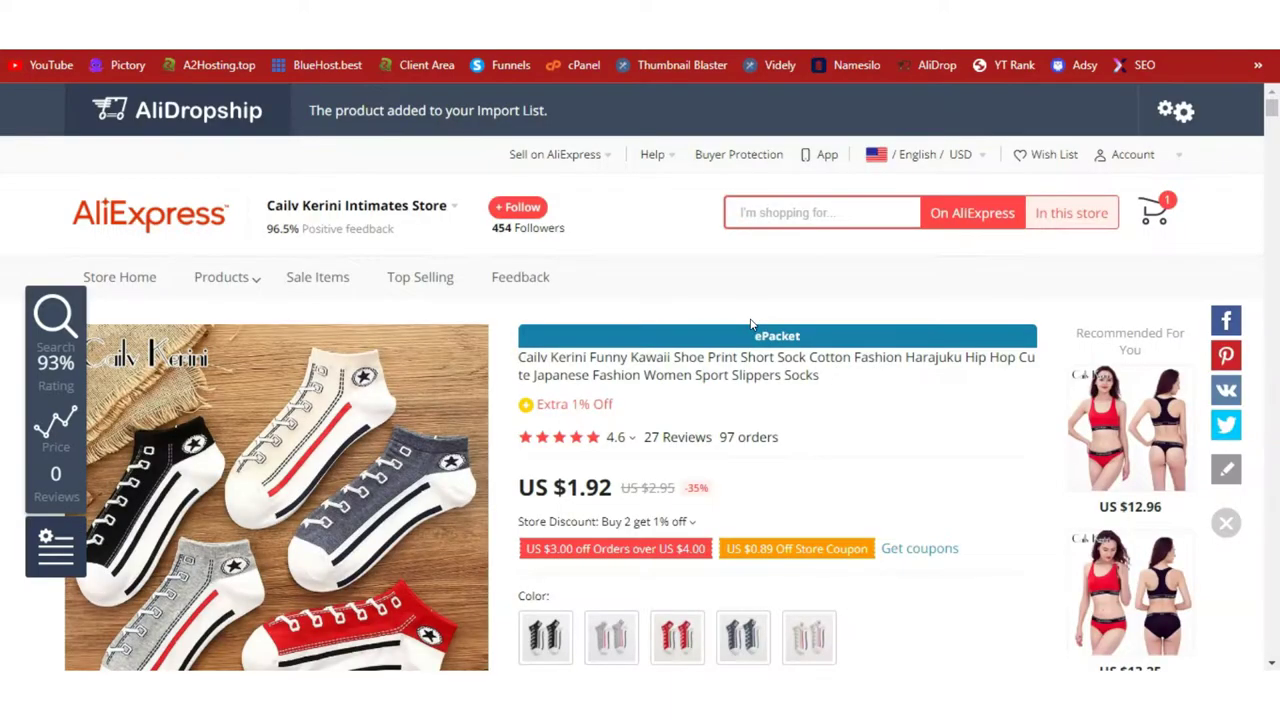
- Go to the WordPress Products Import List and compare the imported socks' price with the Pricing Markup Formula
left_click(743, 278)
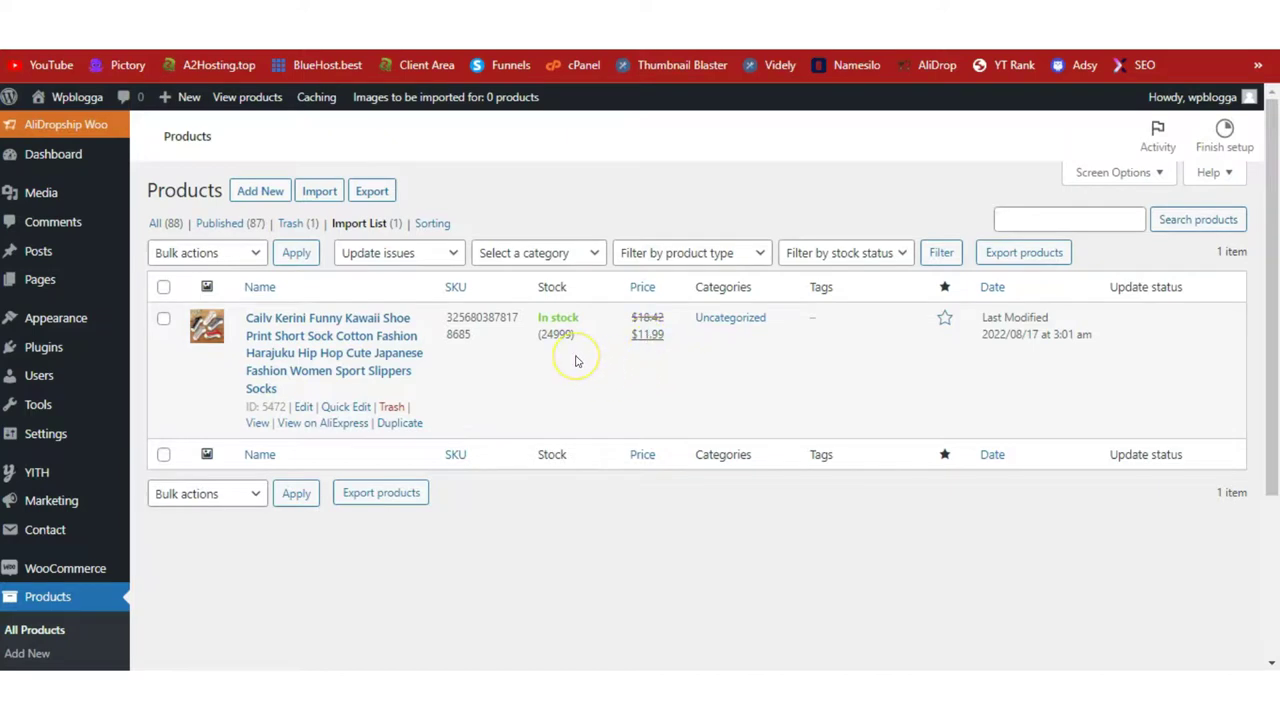
double_click(648, 335)
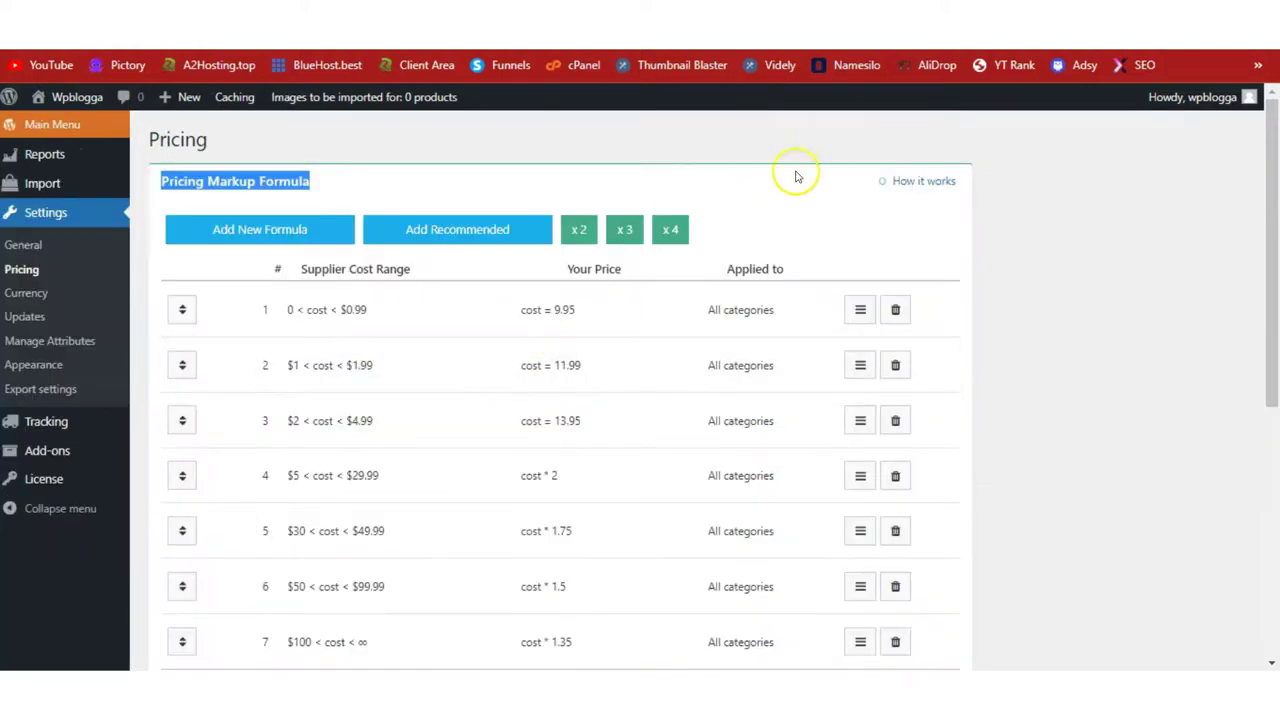
mouse_move(1266, 194)
left_mouse_down()
mouse_move(1267, 320)
mouse_move(1267, 207)
left_mouse_up()
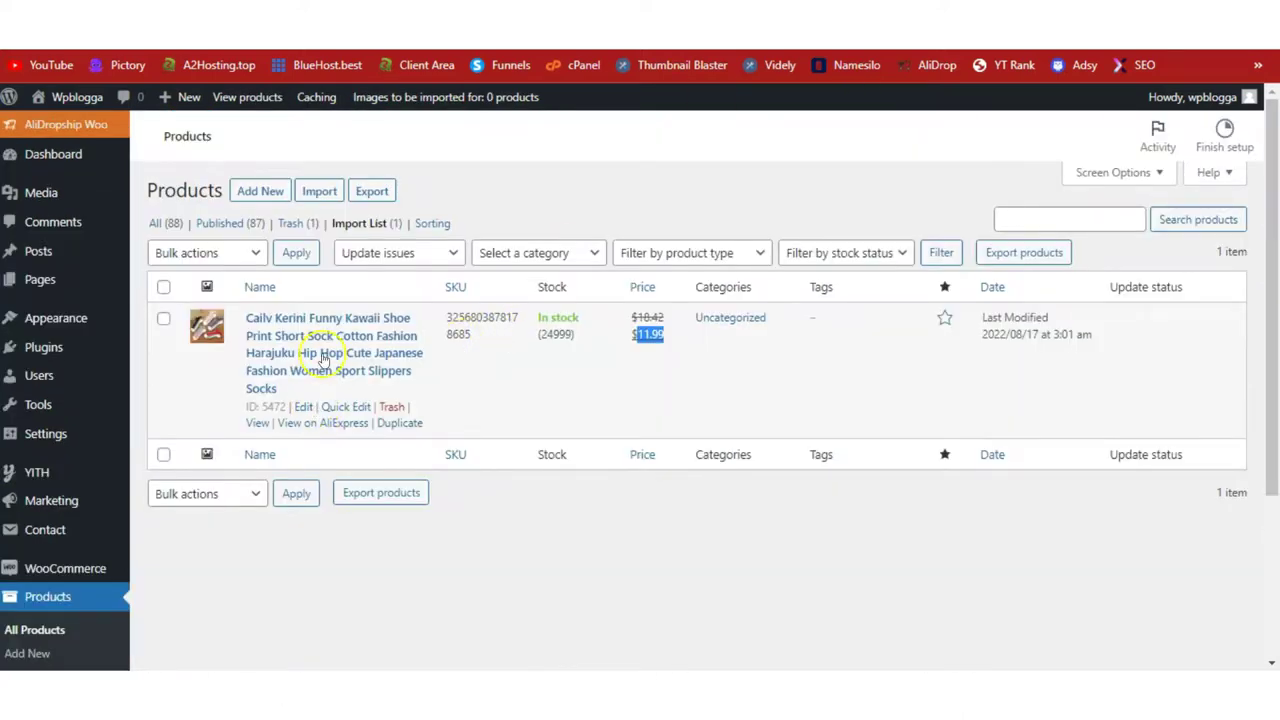
- Quick-edit the imported socks product, replacing its title and slug with UNISEX ANKLE SOCKS
left_click(345, 406)
double_click(471, 350)
triple_click(471, 350)
key("ctrl+v")
triple_click(464, 380)
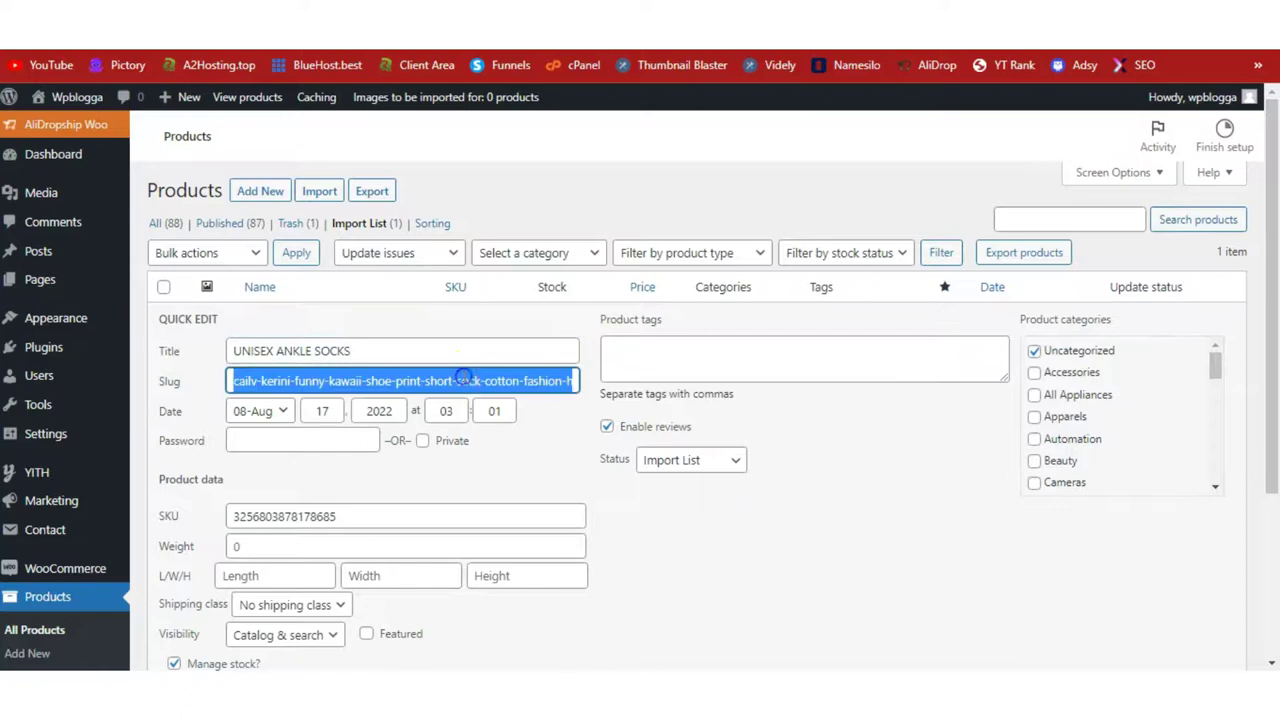
key("ctrl+v")
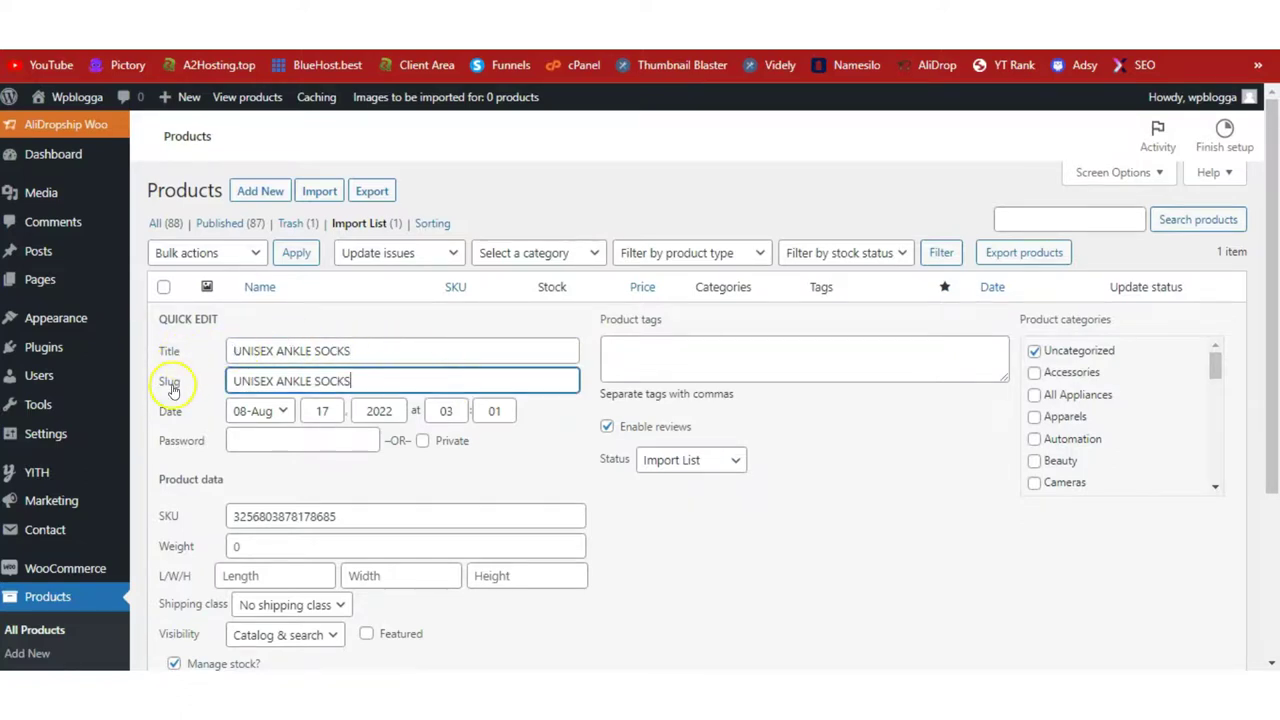
- Set the socks product's status to Published and update the product
left_click(652, 462)
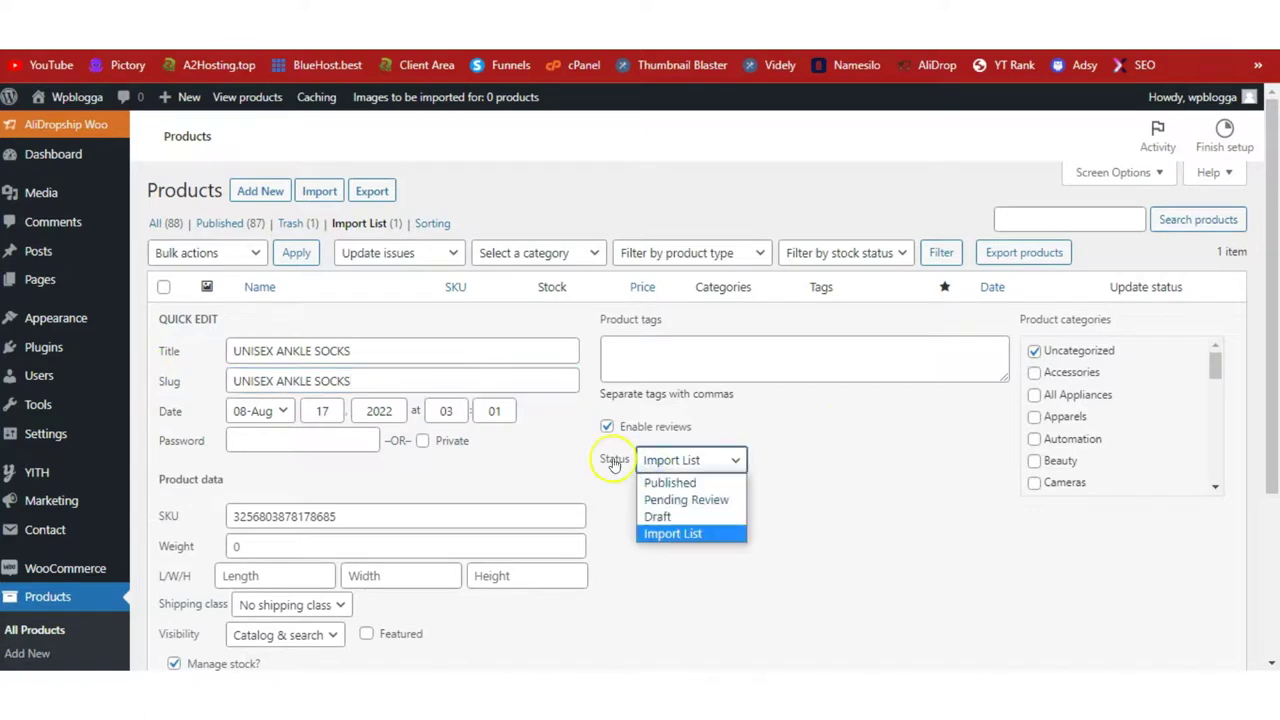
left_click(668, 482)
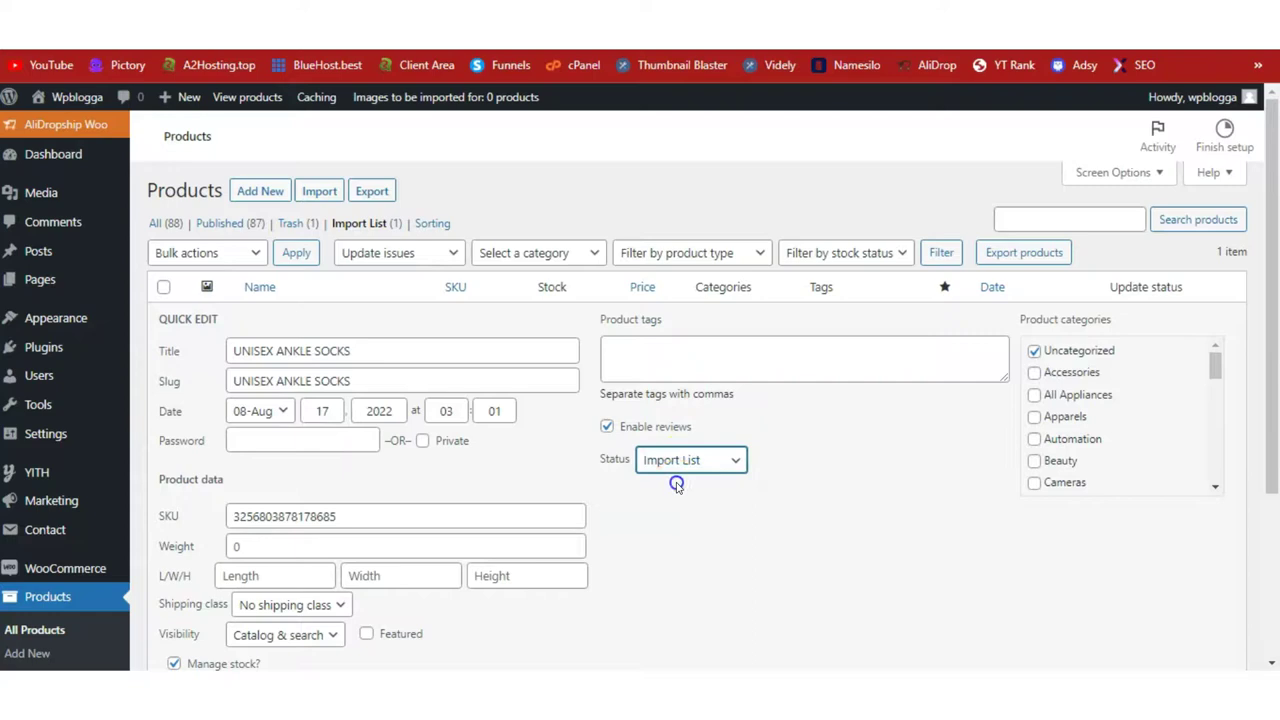
left_click_drag(1273, 285, 1273, 457)
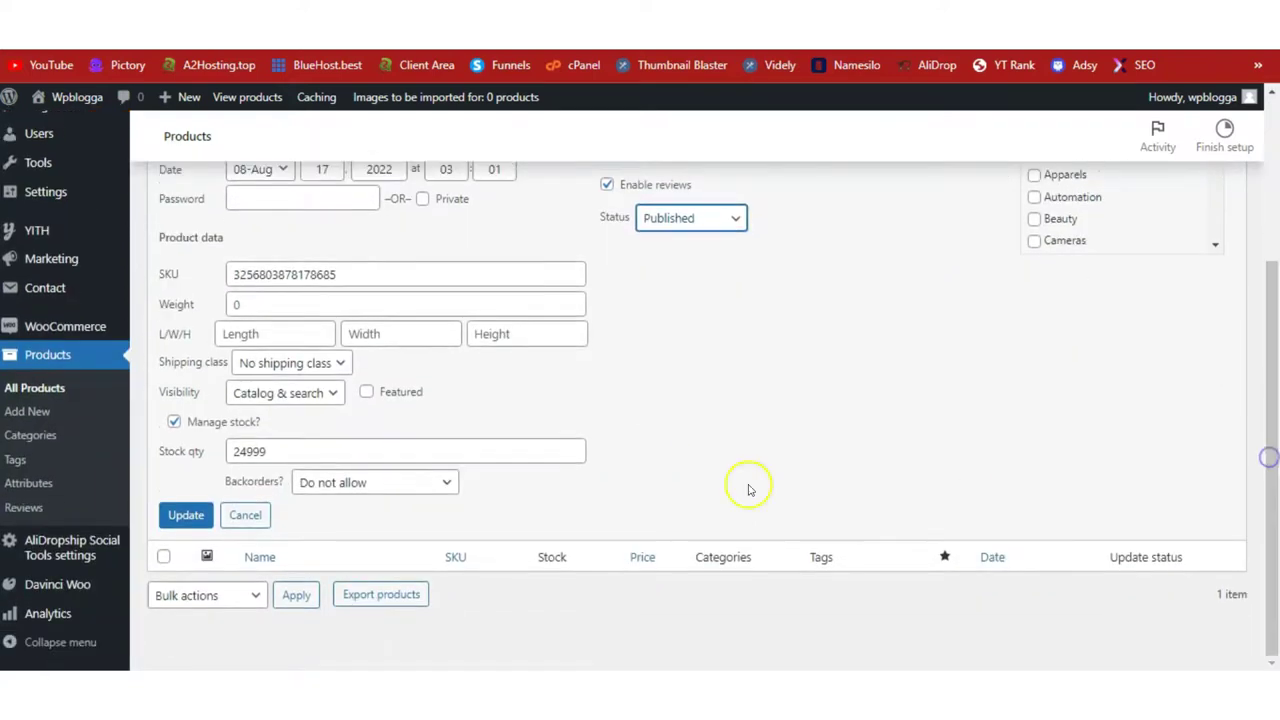
left_click(168, 522)
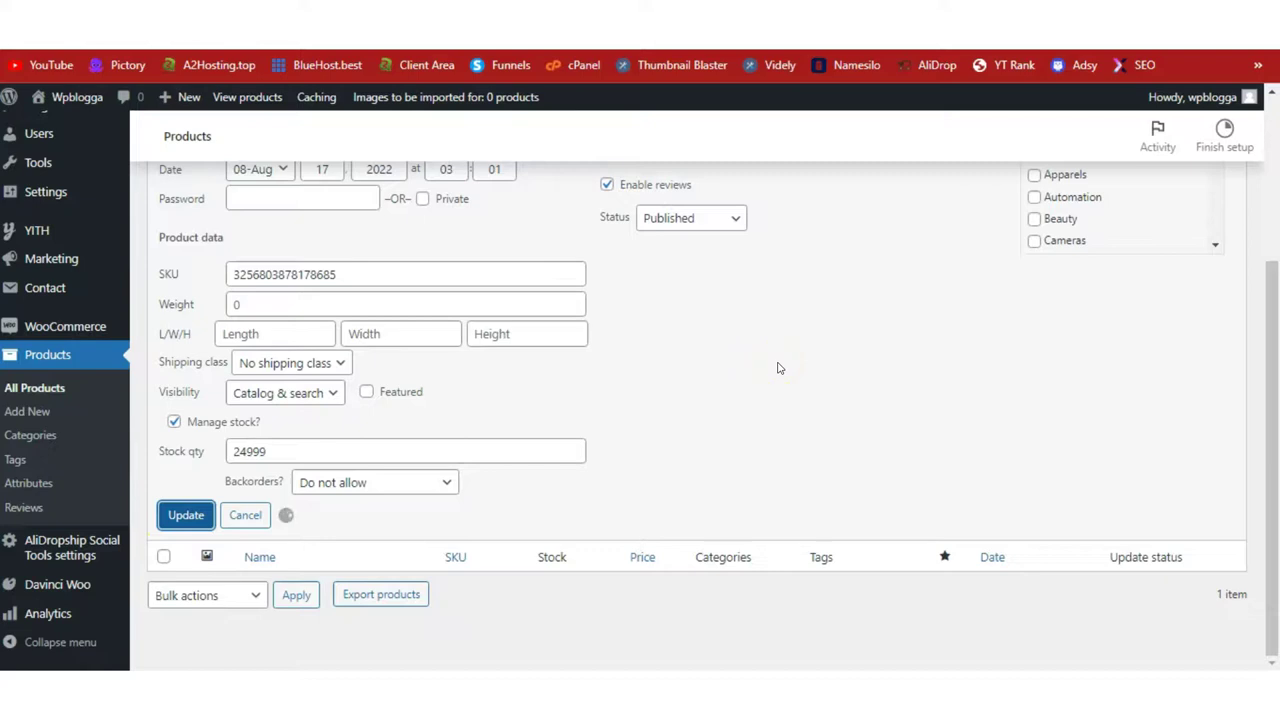
scroll(1014, 320, "up", 3)
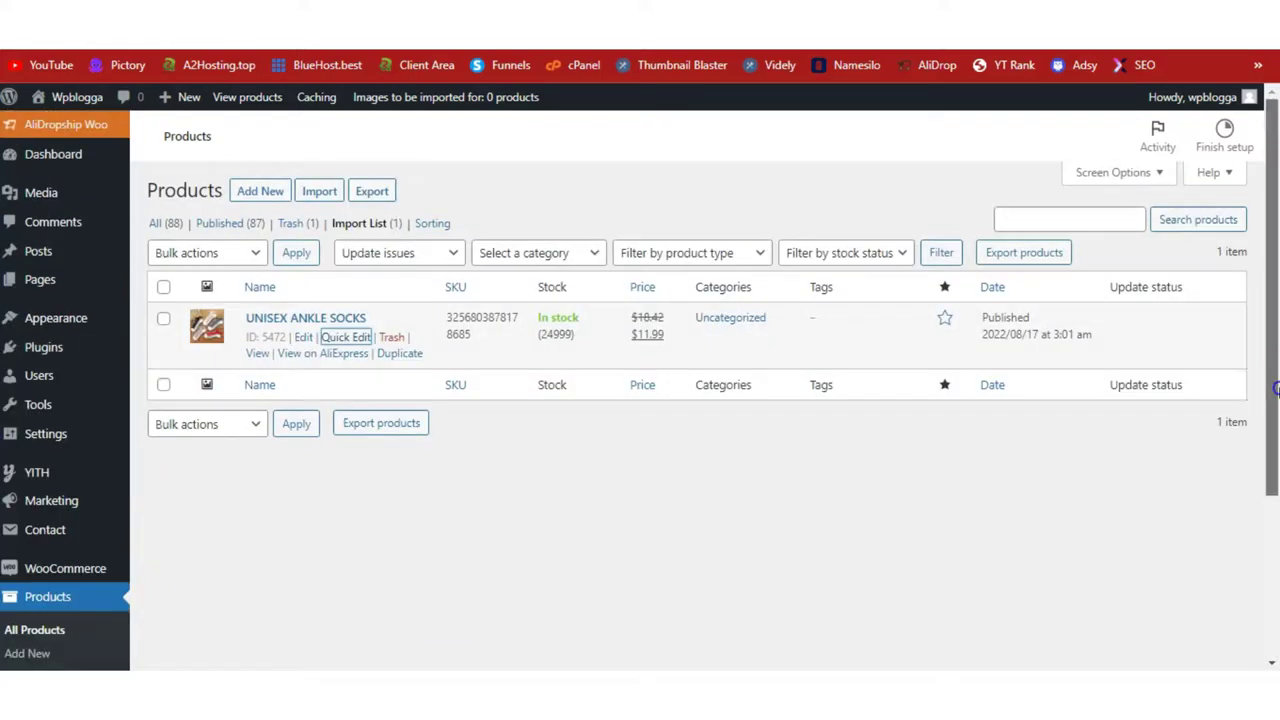
- Open the published UNISEX ANKLE SOCKS product page on the storefront in a separate browser tab
right_click(258, 355)
left_click(312, 368)
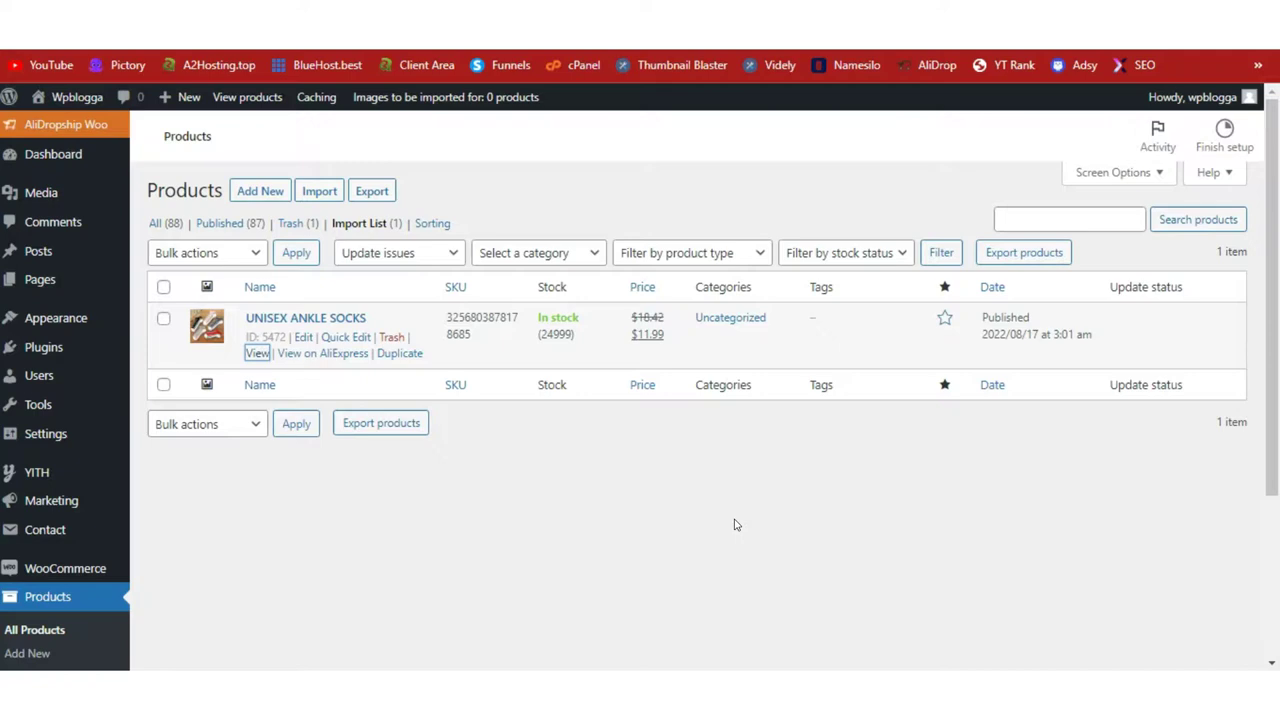
left_click(864, 70)
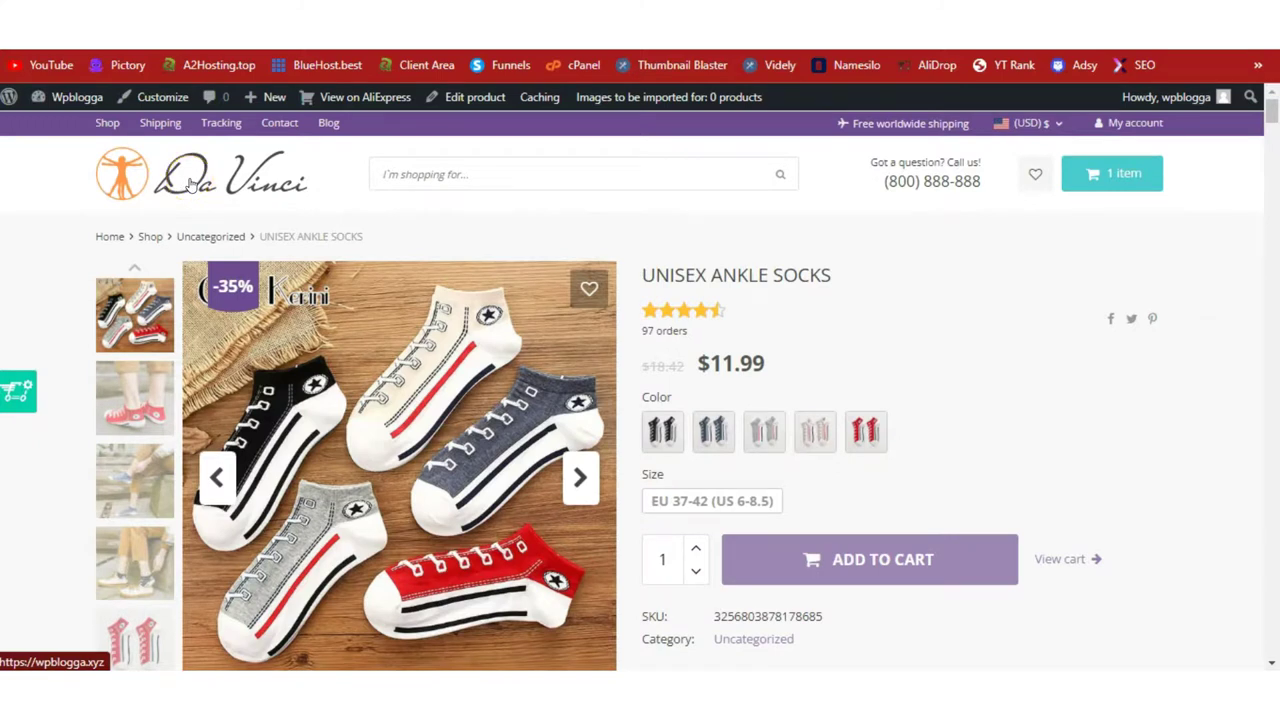
- Examine the socks product page's header contact details and gallery images, and preview the Gray color variation
triple_click(963, 183)
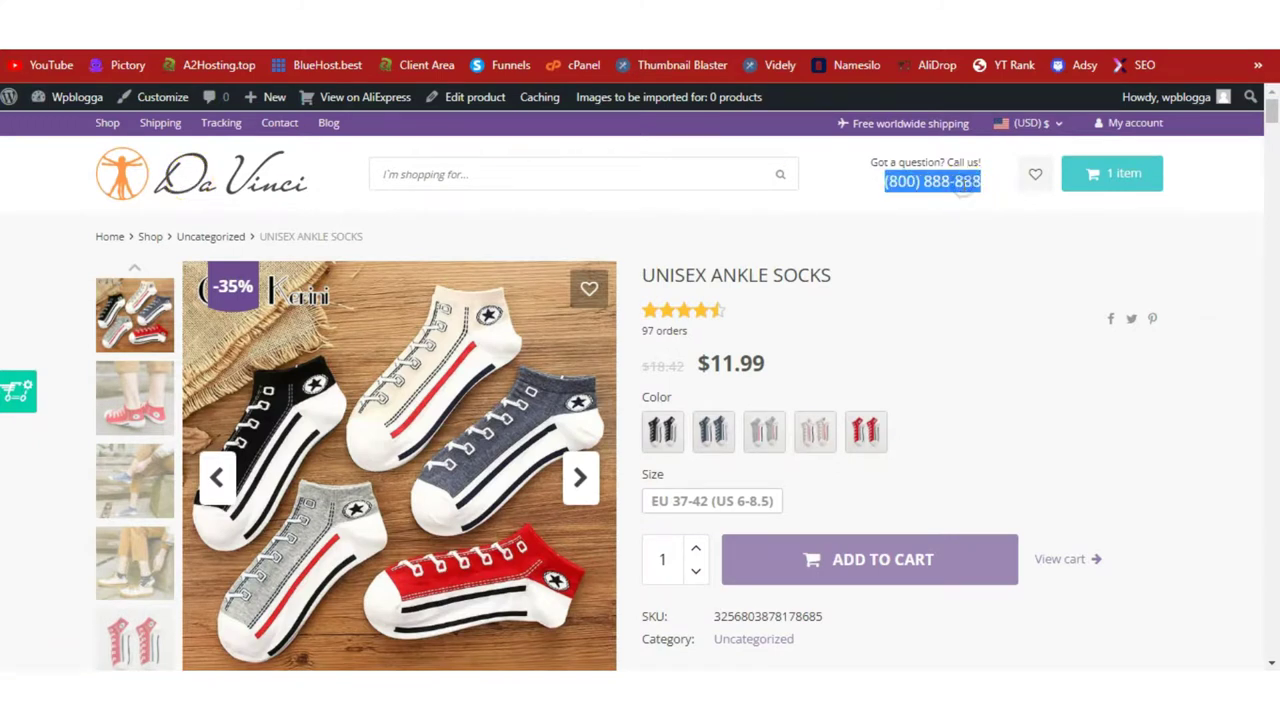
left_click_drag(1268, 112, 1271, 104)
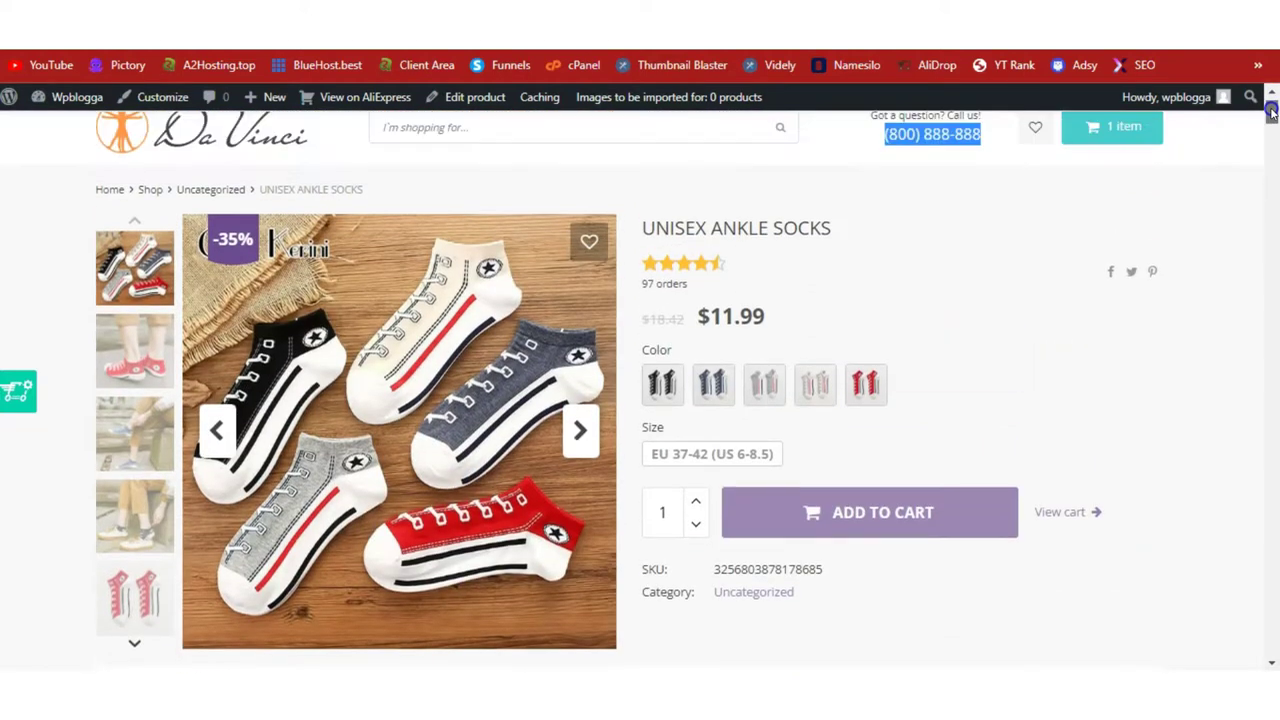
left_click(118, 349)
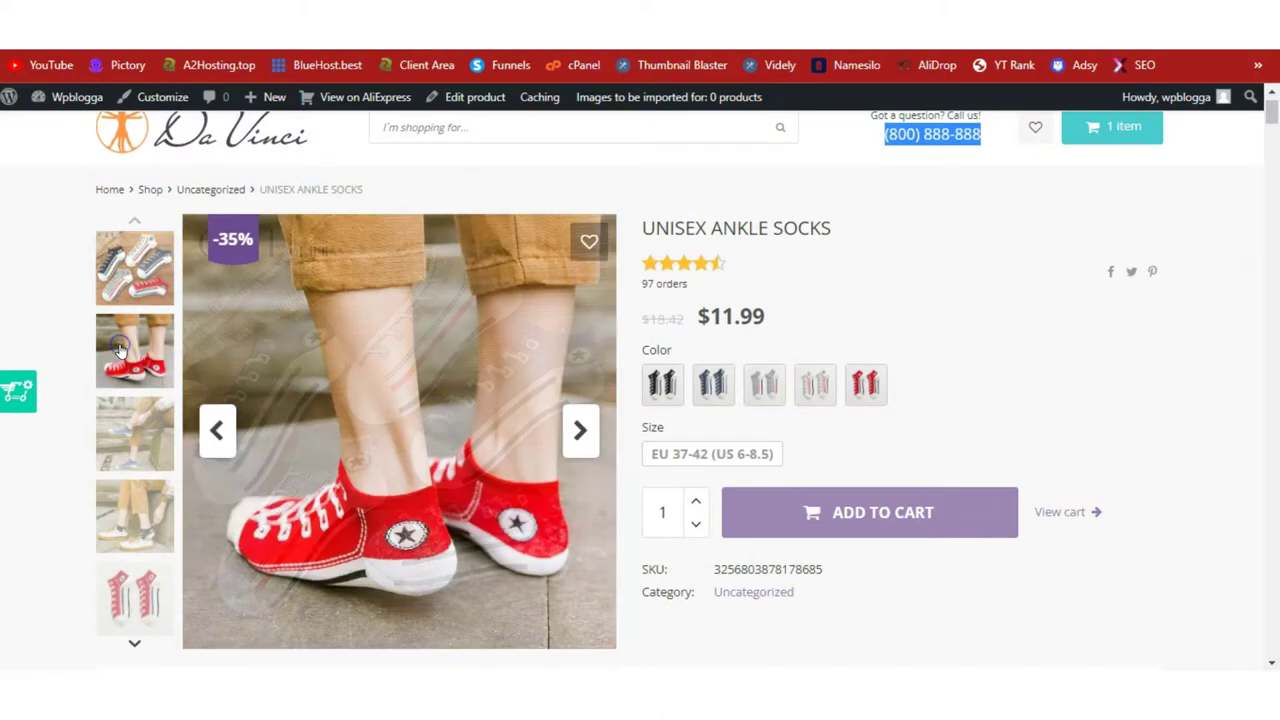
left_click(127, 430)
left_click(140, 519)
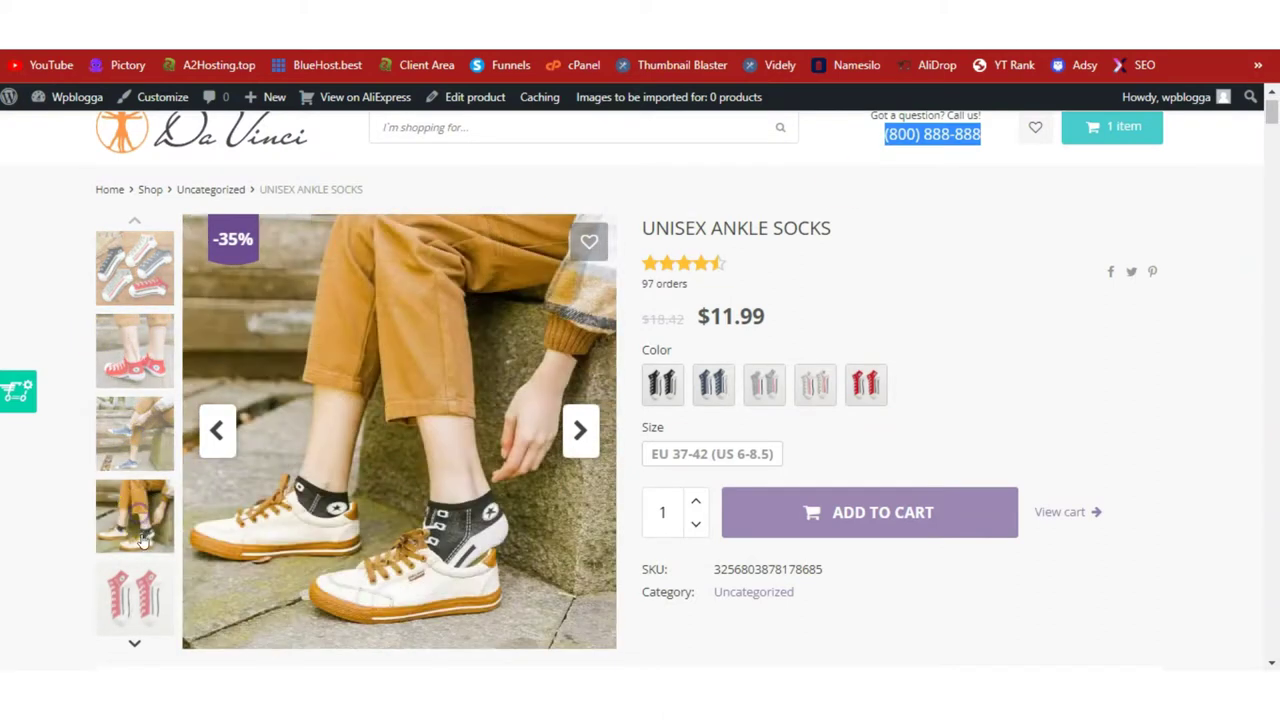
left_click(134, 595)
left_click(145, 302)
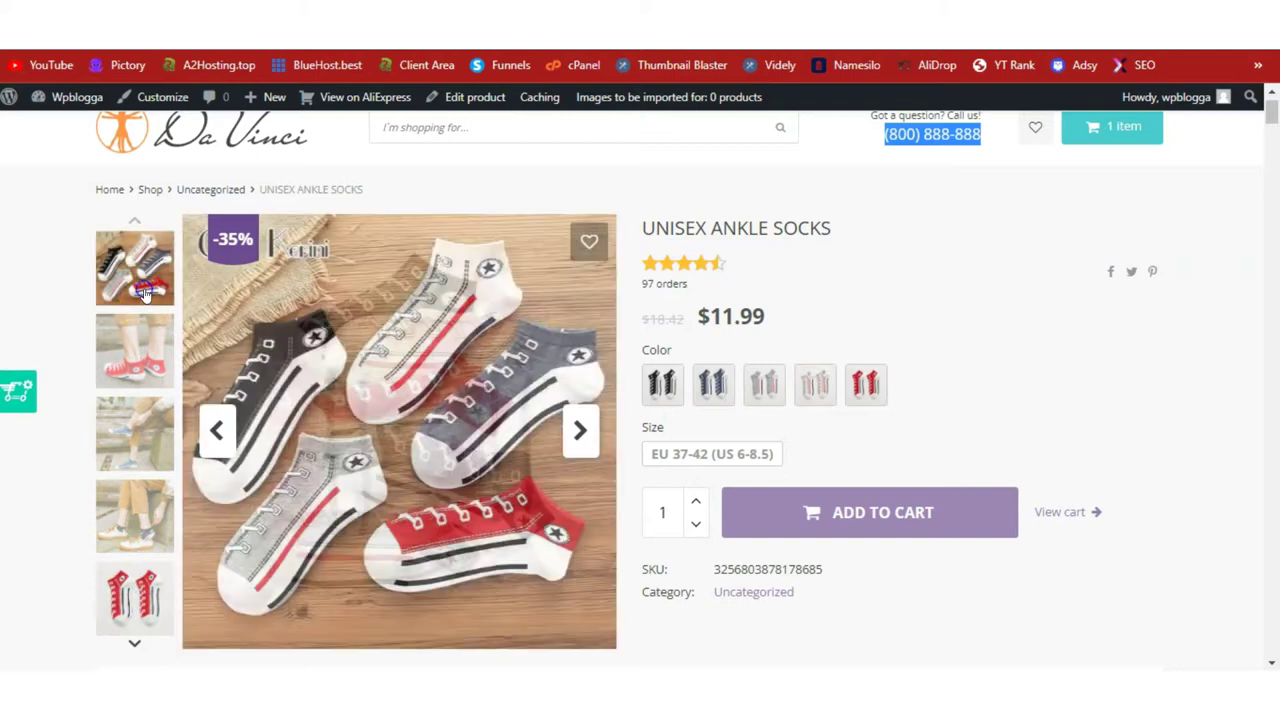
left_click(753, 385)
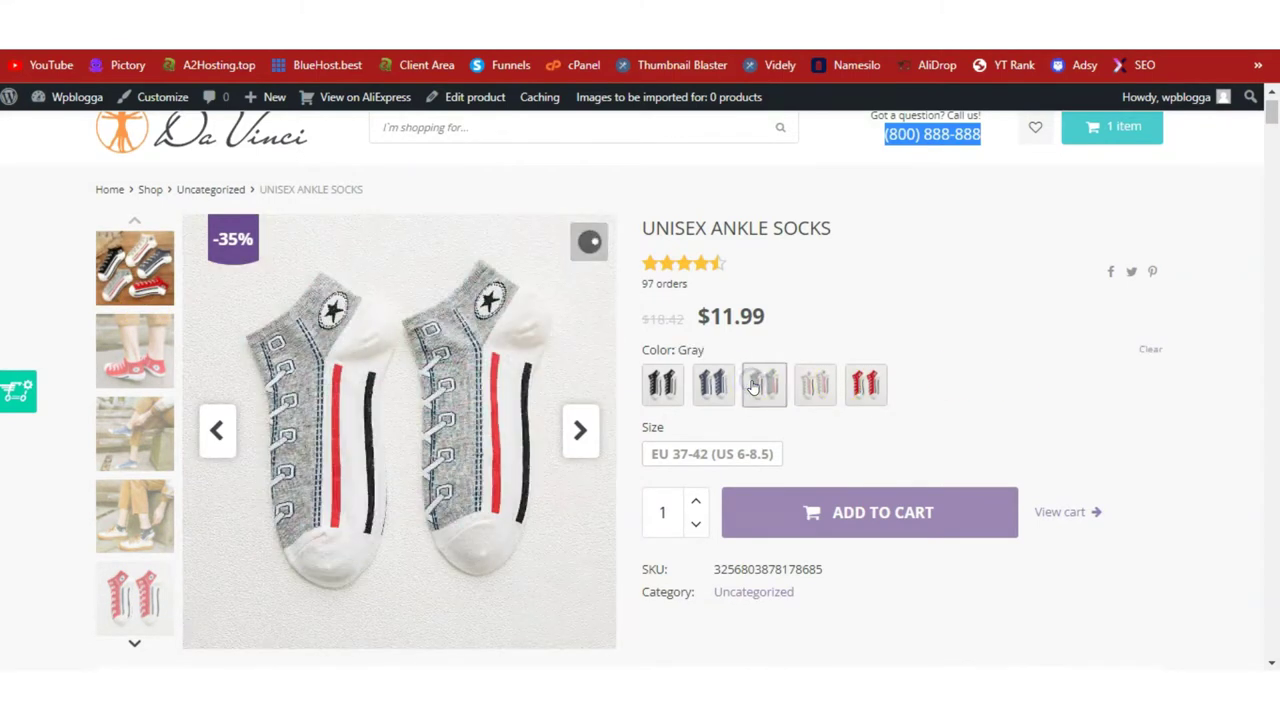
- Choose size EU 37-42 (US 6-8.5) for the Gray socks and examine the page's payment options and size description
left_click(725, 453)
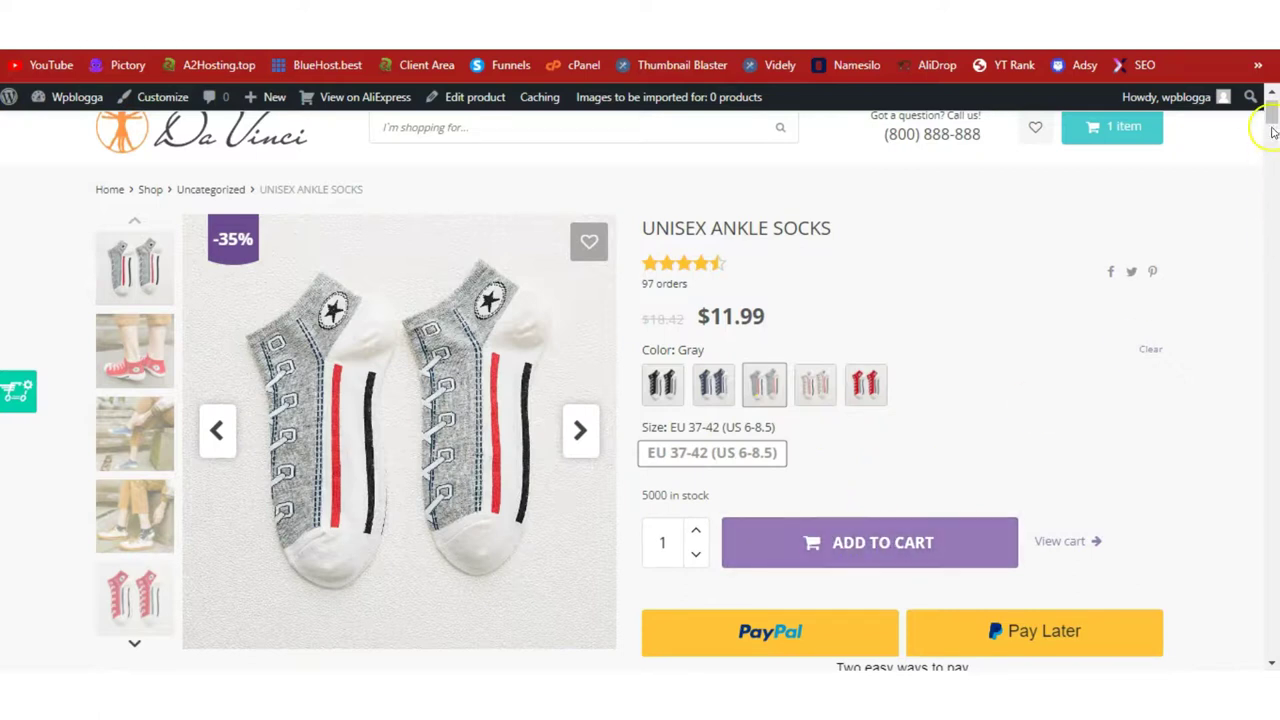
scroll(1262, 115, "down", 2)
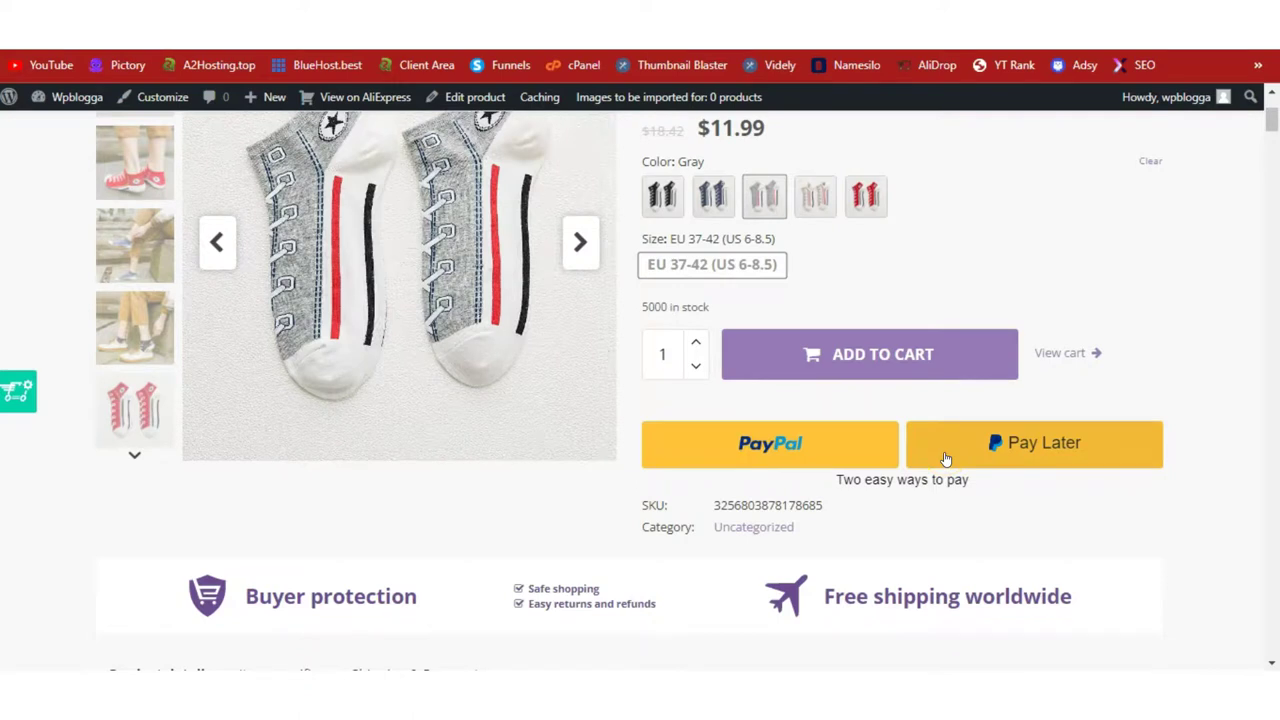
left_click_drag(1272, 118, 1266, 251)
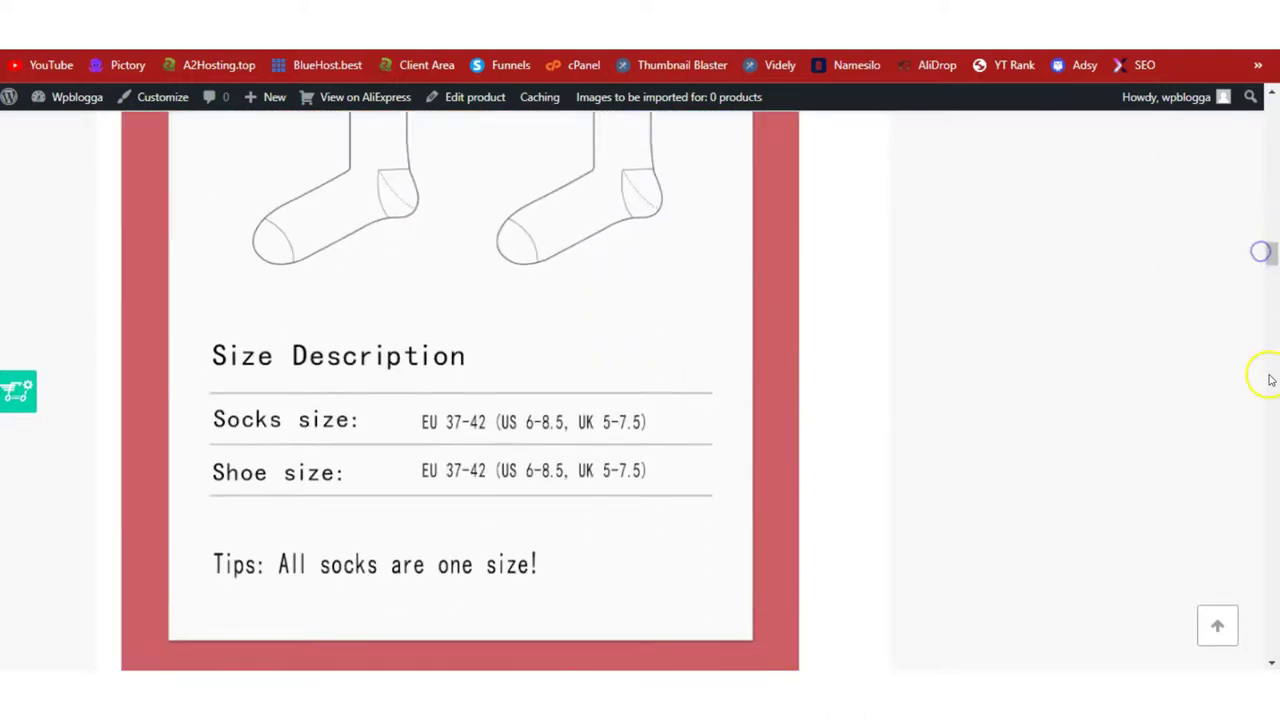
left_click_drag(1268, 251, 1272, 118)
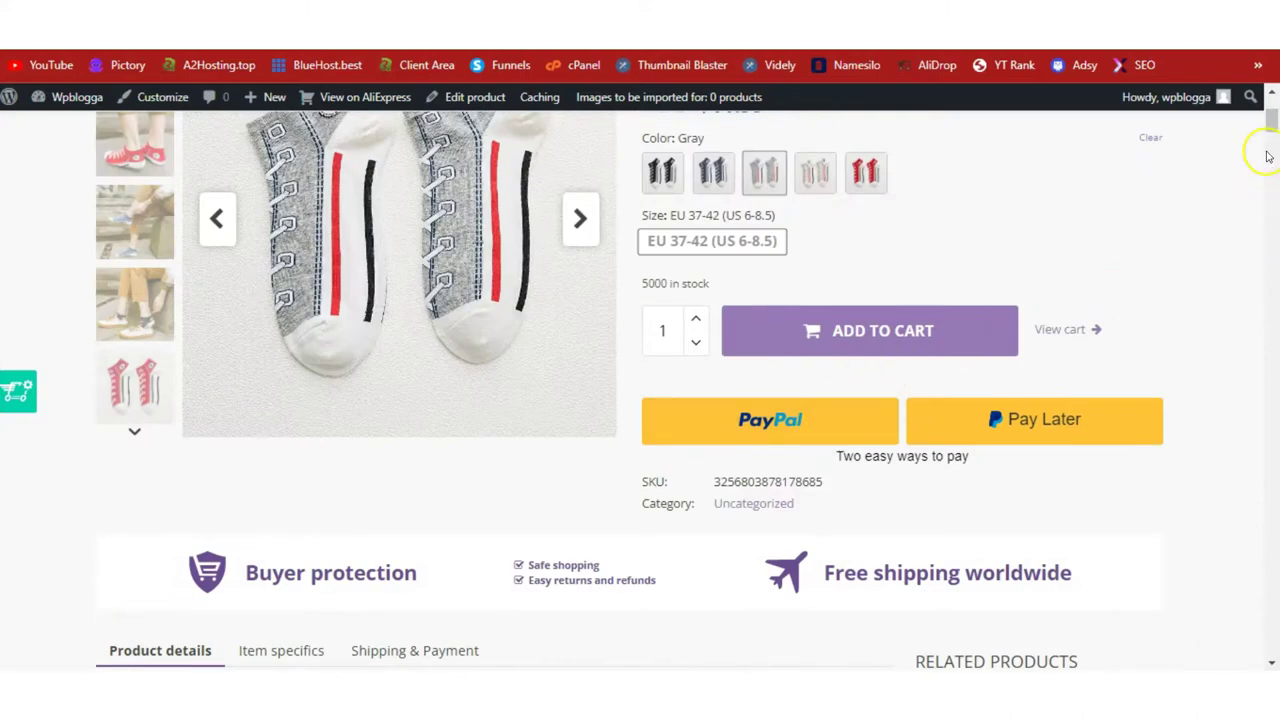
left_click_drag(1272, 125, 1272, 106)
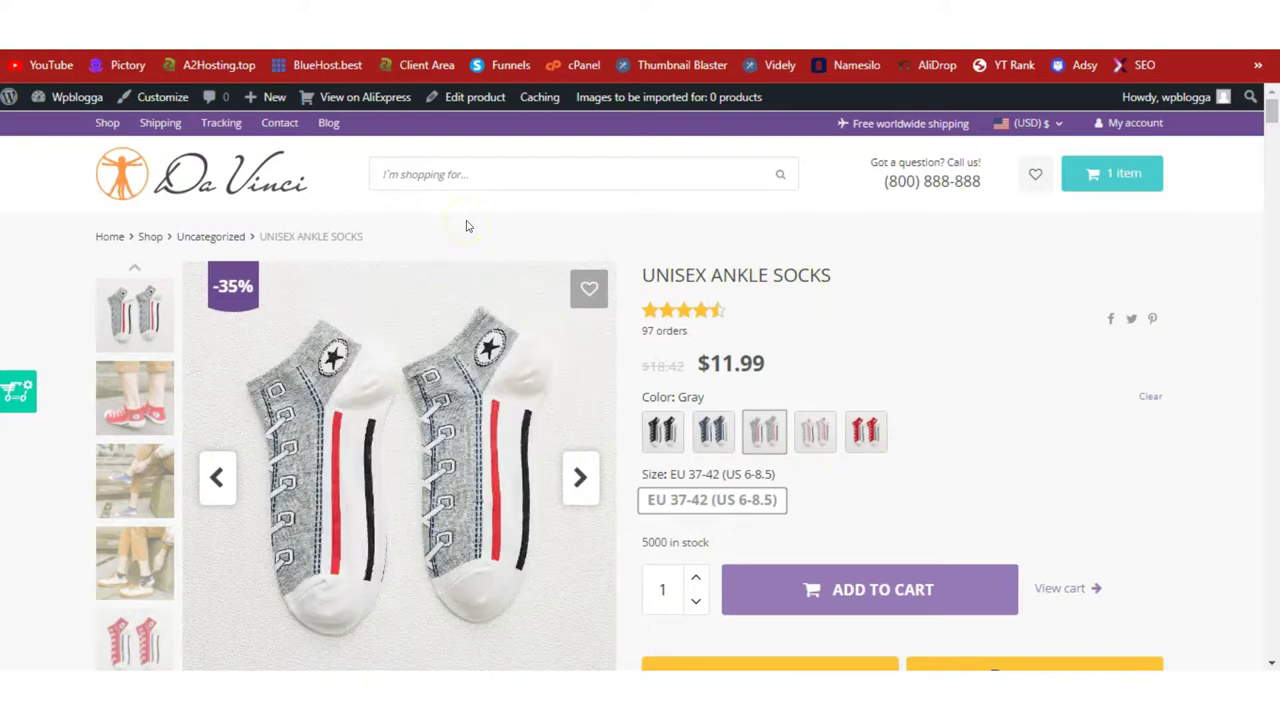
- Examine the socks product's title, its product details section and the related products on the storefront page
left_click(463, 103)
left_click_drag(1273, 137, 1273, 90)
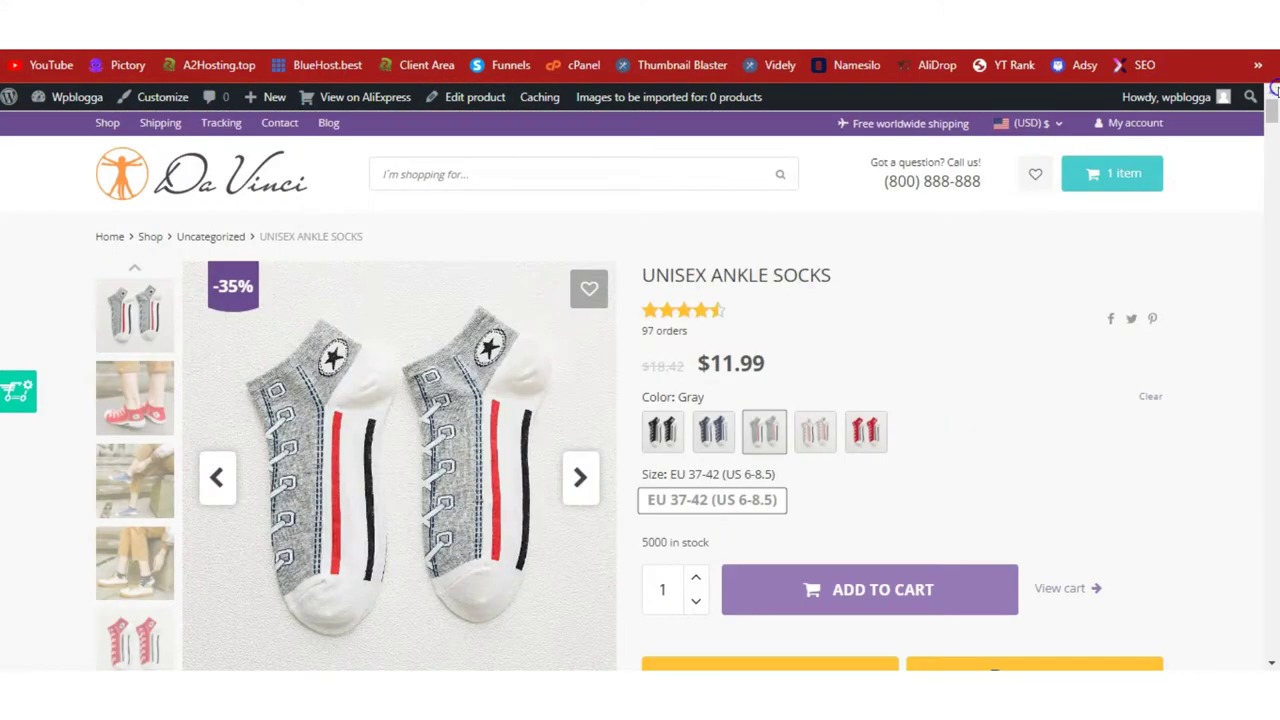
triple_click(766, 274)
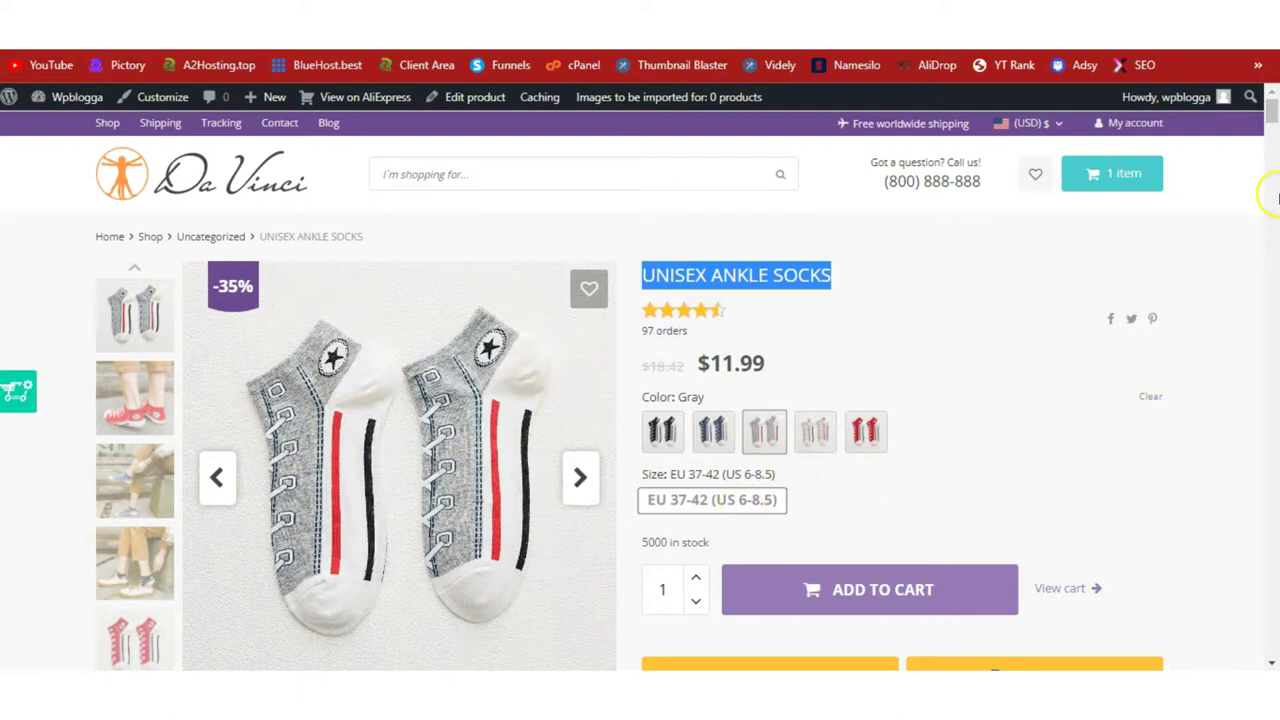
scroll(1272, 118, "down", 7)
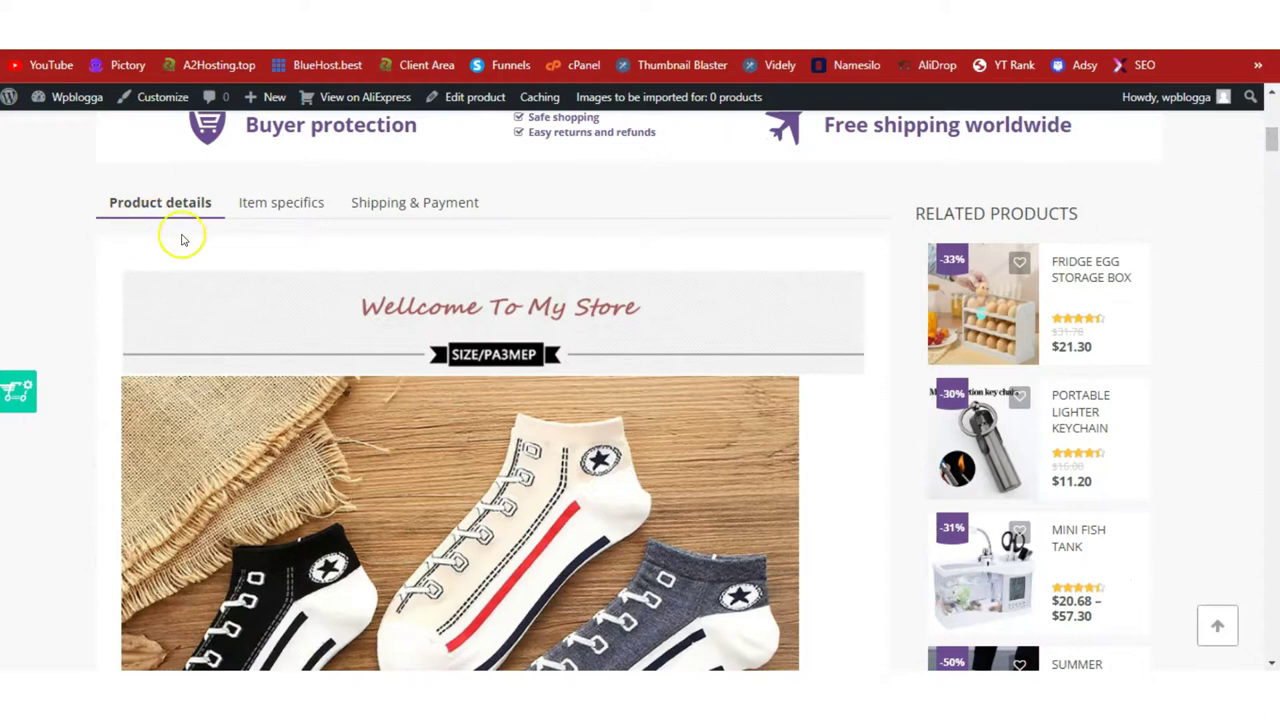
left_click_drag(1270, 138, 1273, 98)
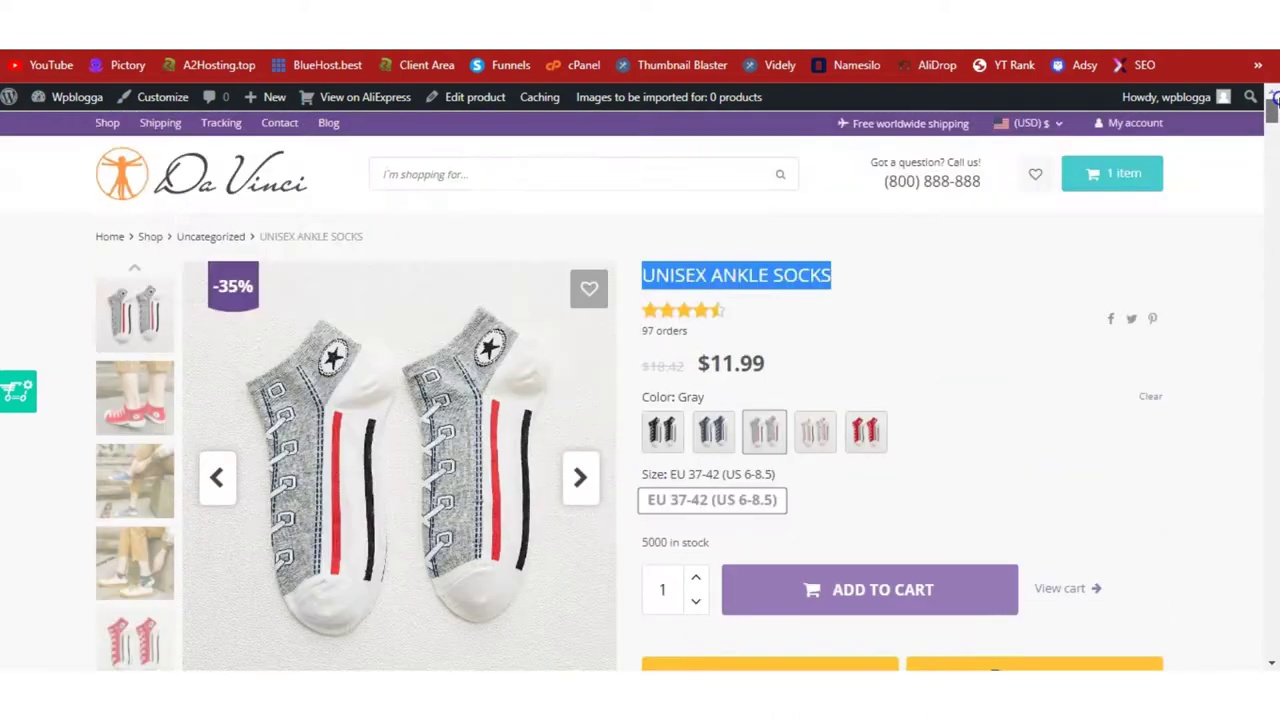
left_click(908, 245)
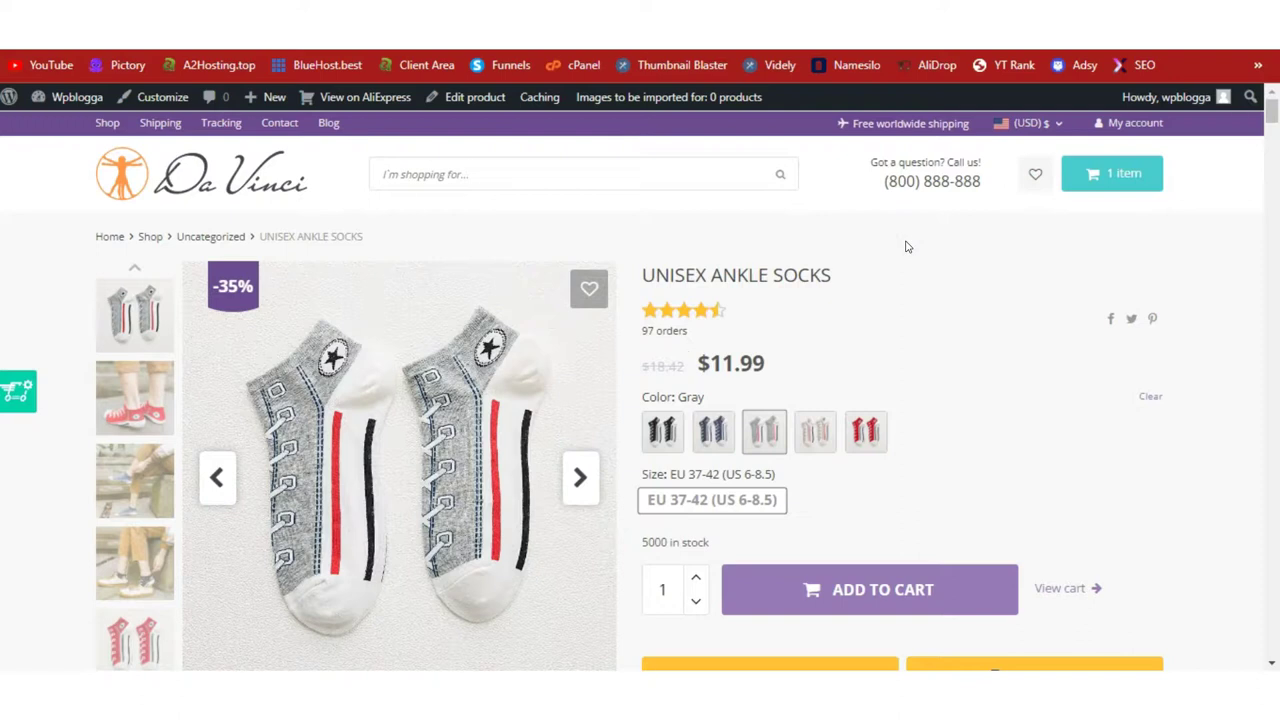
- View the Shoutcart influencer marketplace, return to the socks product page and highlight the UNISEX ANKLE SOCKS title
left_click_drag(903, 237, 876, 174)
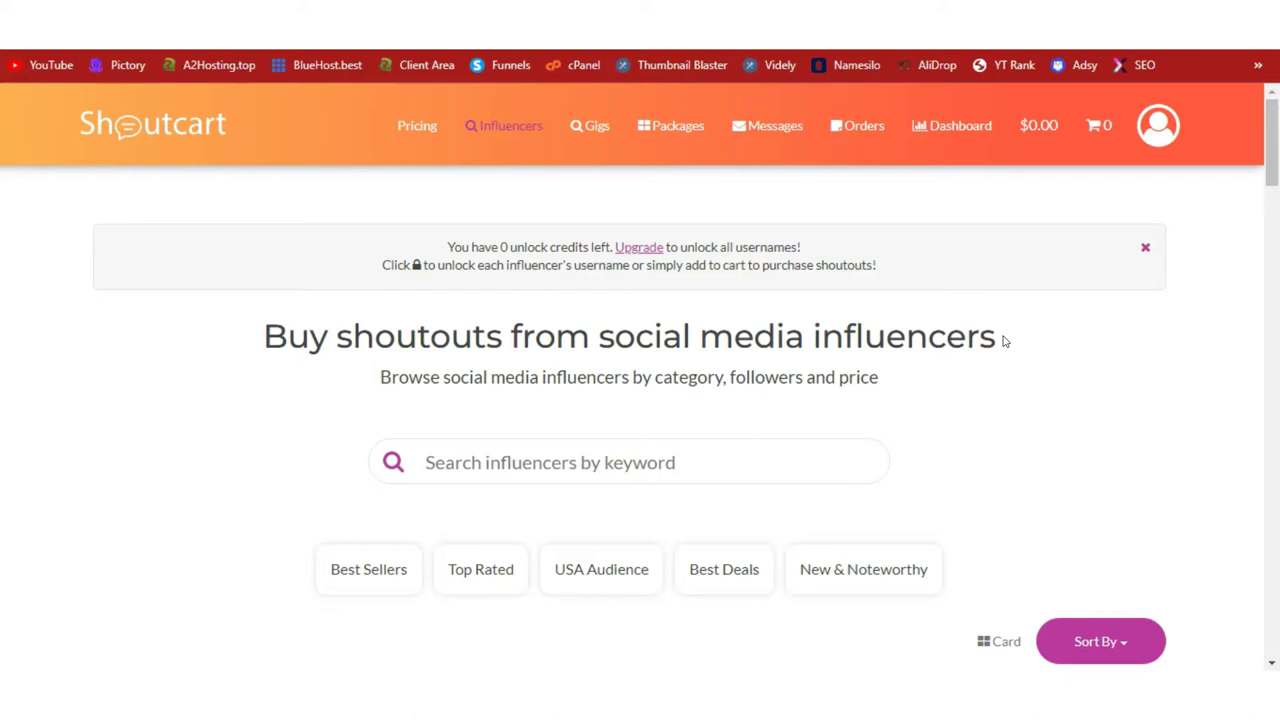
left_click(873, 64)
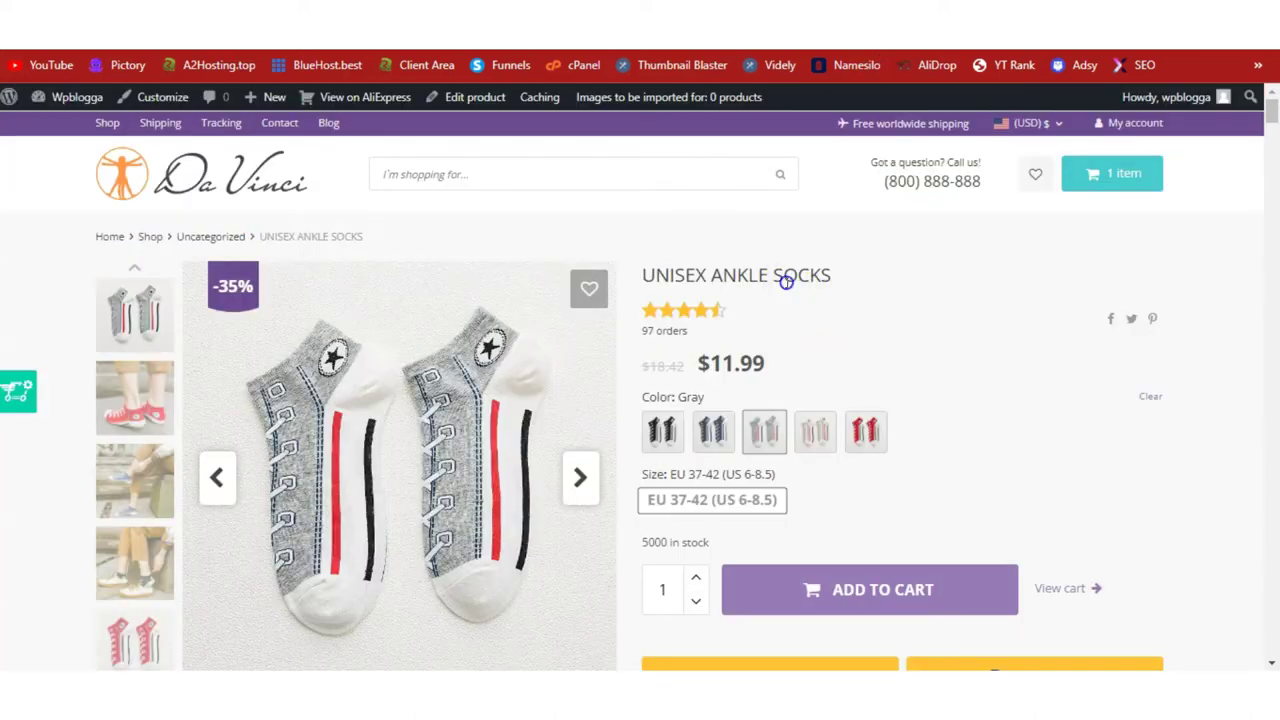
triple_click(786, 277)
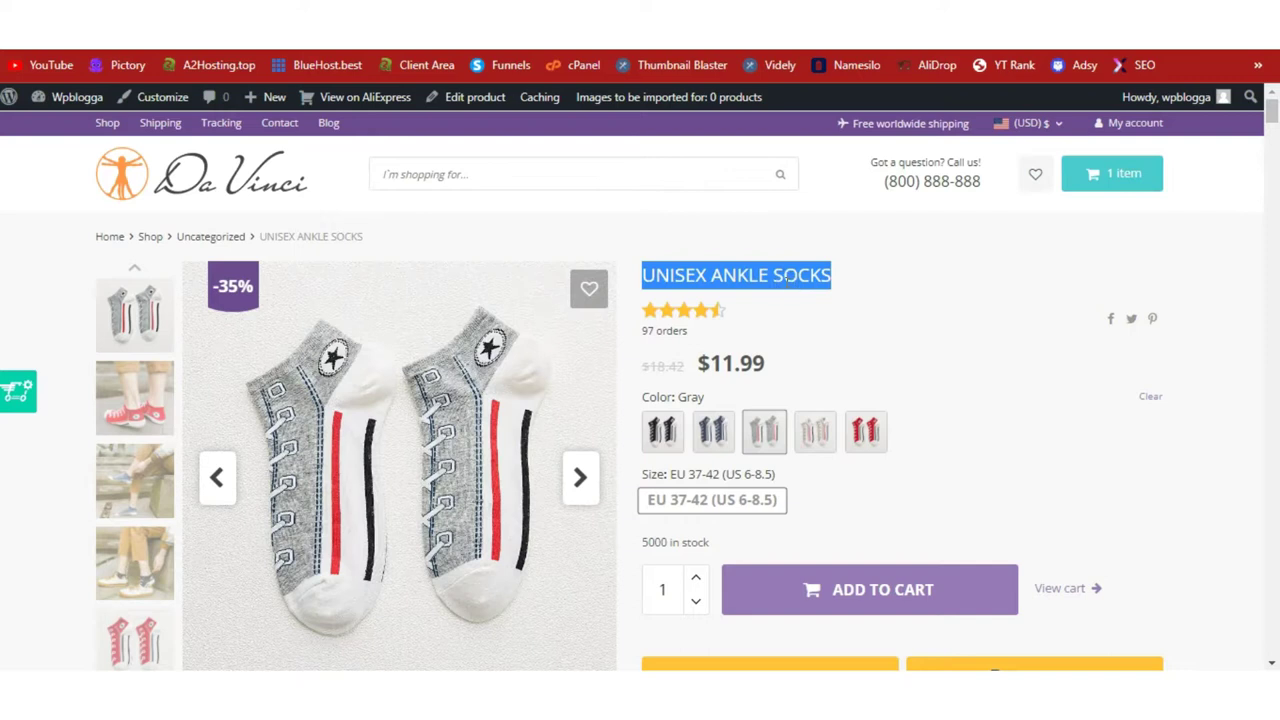